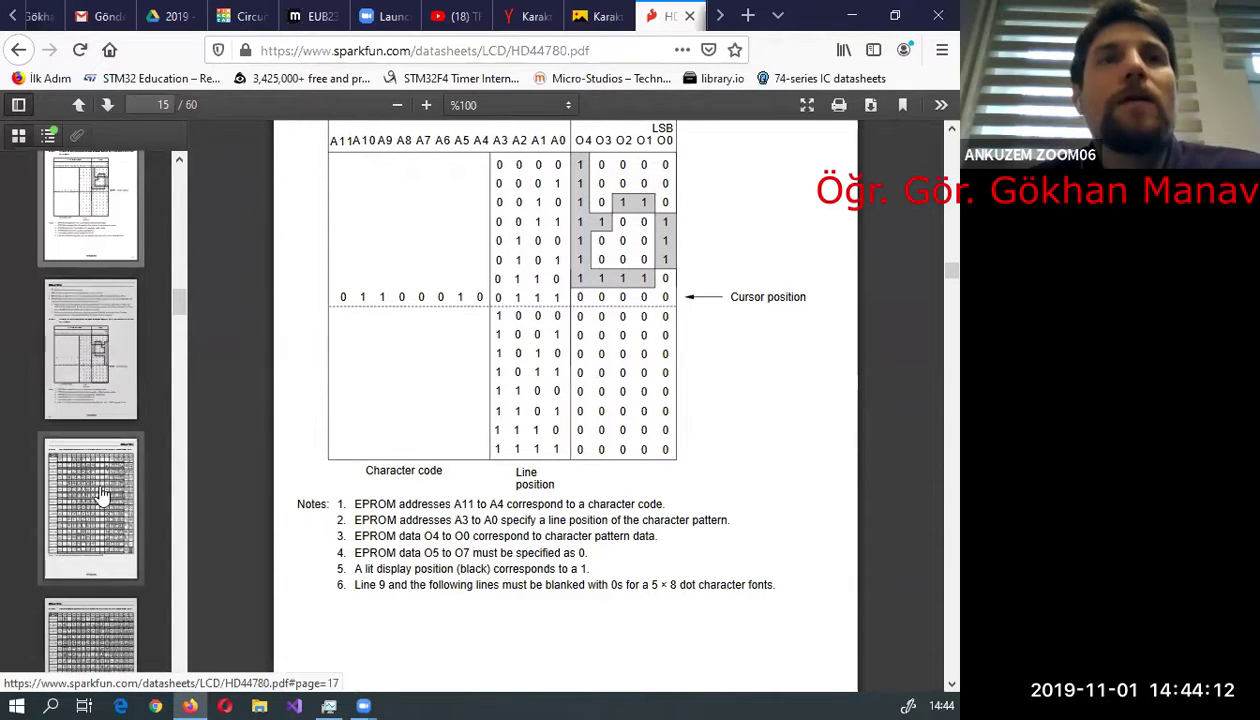
# - Open page 17 of the HD44780 datasheet and examine the Table 4 character codes and patterns for ROM code A00
pyautogui.click(105, 492)
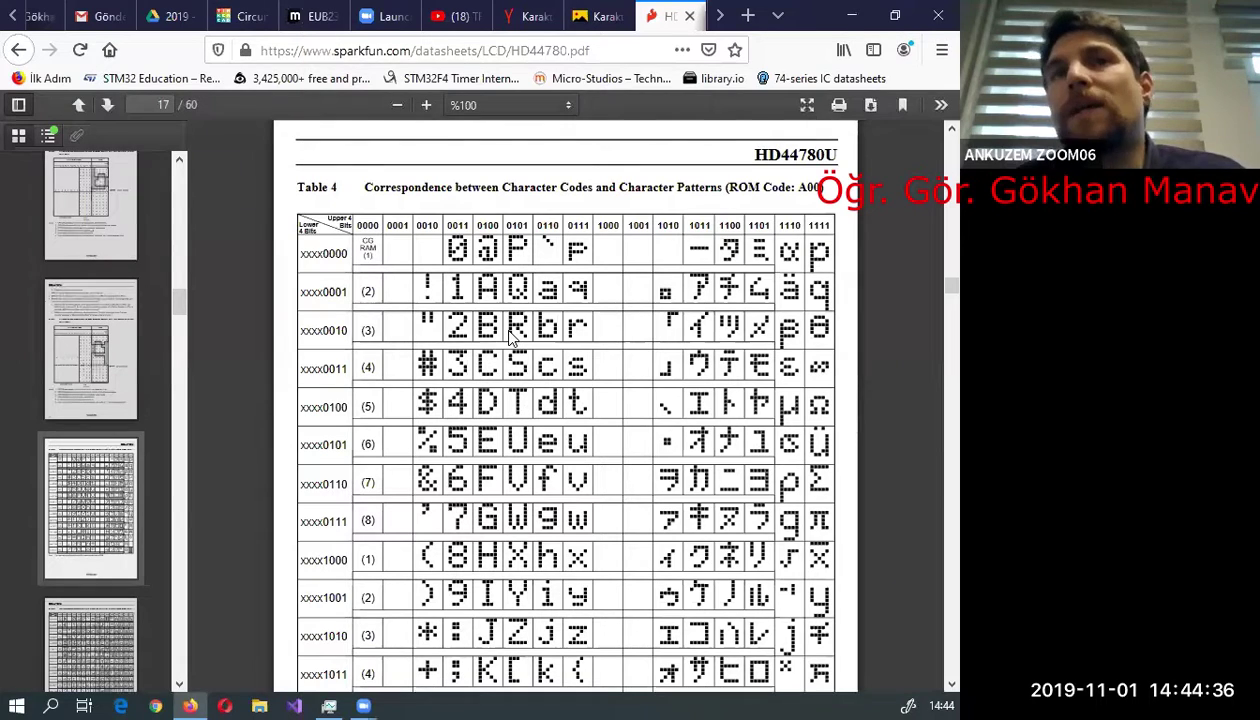
pyautogui.scroll(-5, 683, 390)
pyautogui.scroll(4, 683, 390)
pyautogui.scroll(1, 683, 390)
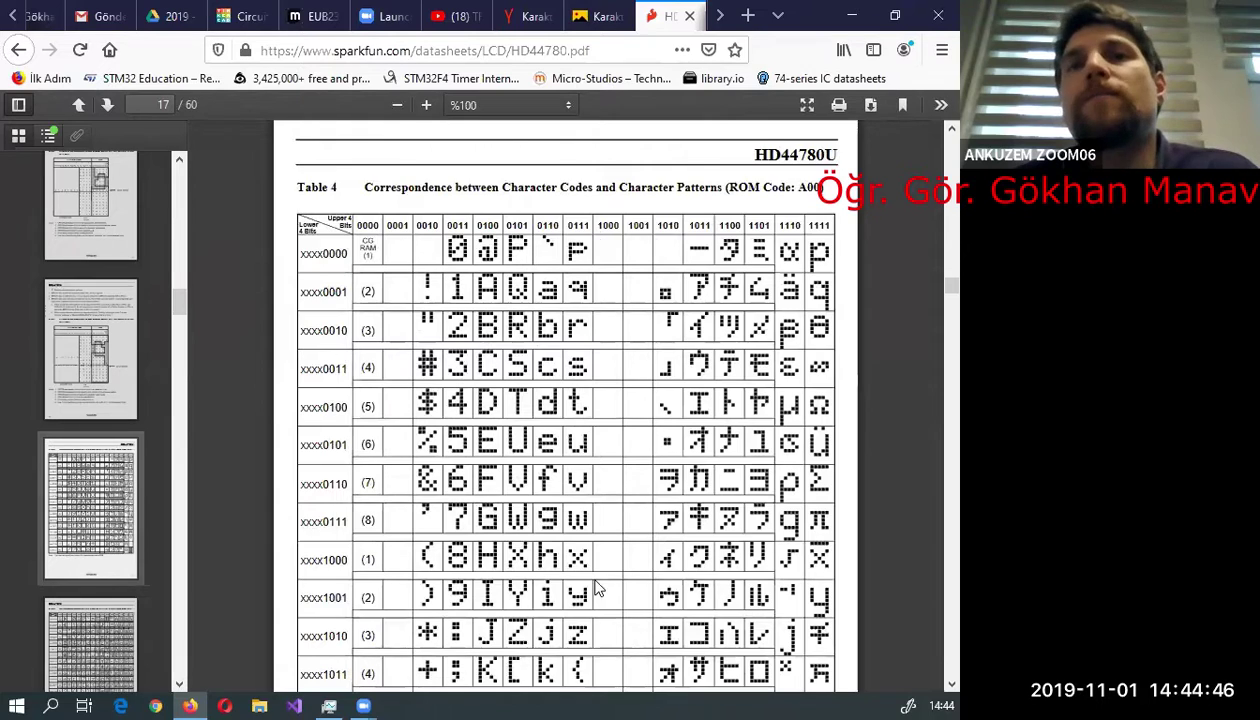
pyautogui.scroll(-3, 590, 590)
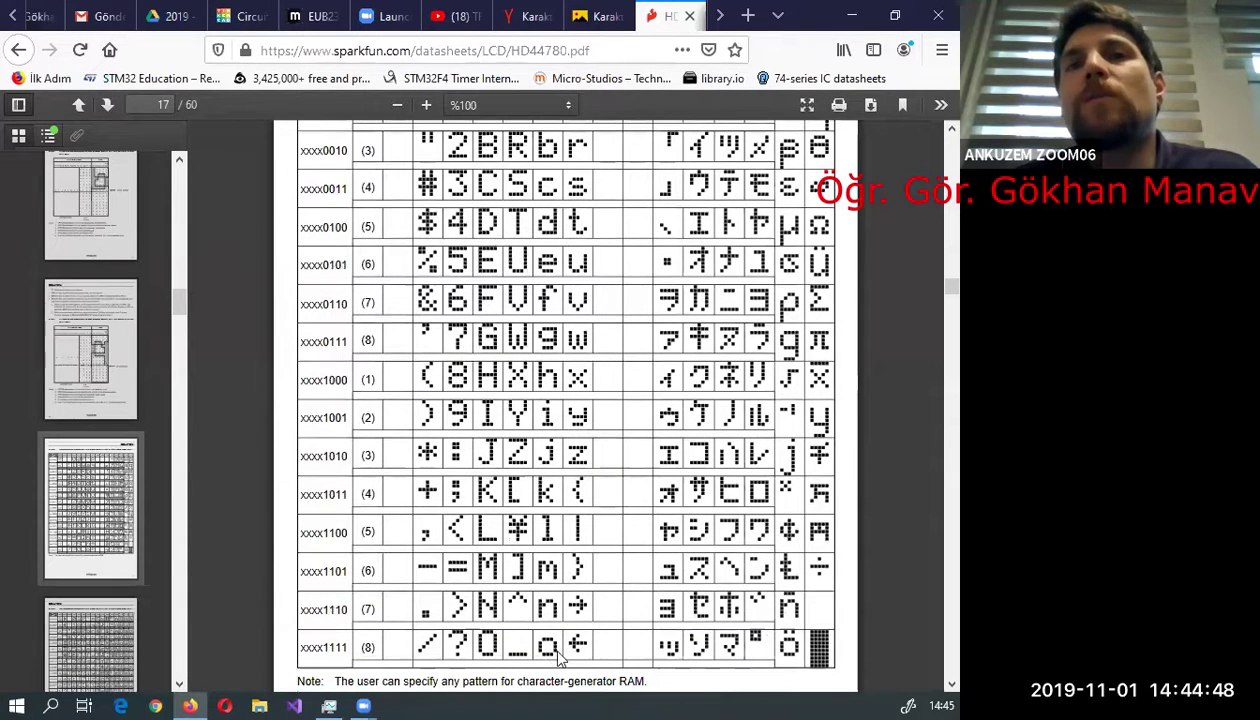
pyautogui.scroll(2, 573, 645)
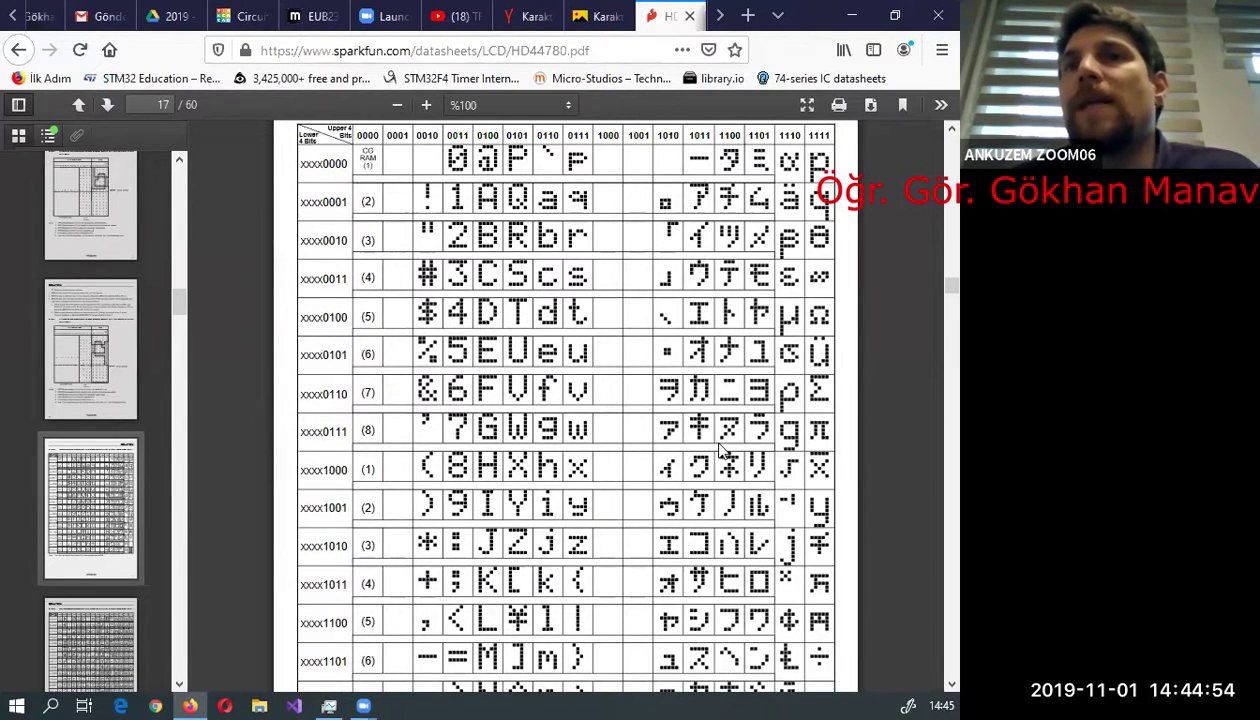
pyautogui.scroll(2, 757, 352)
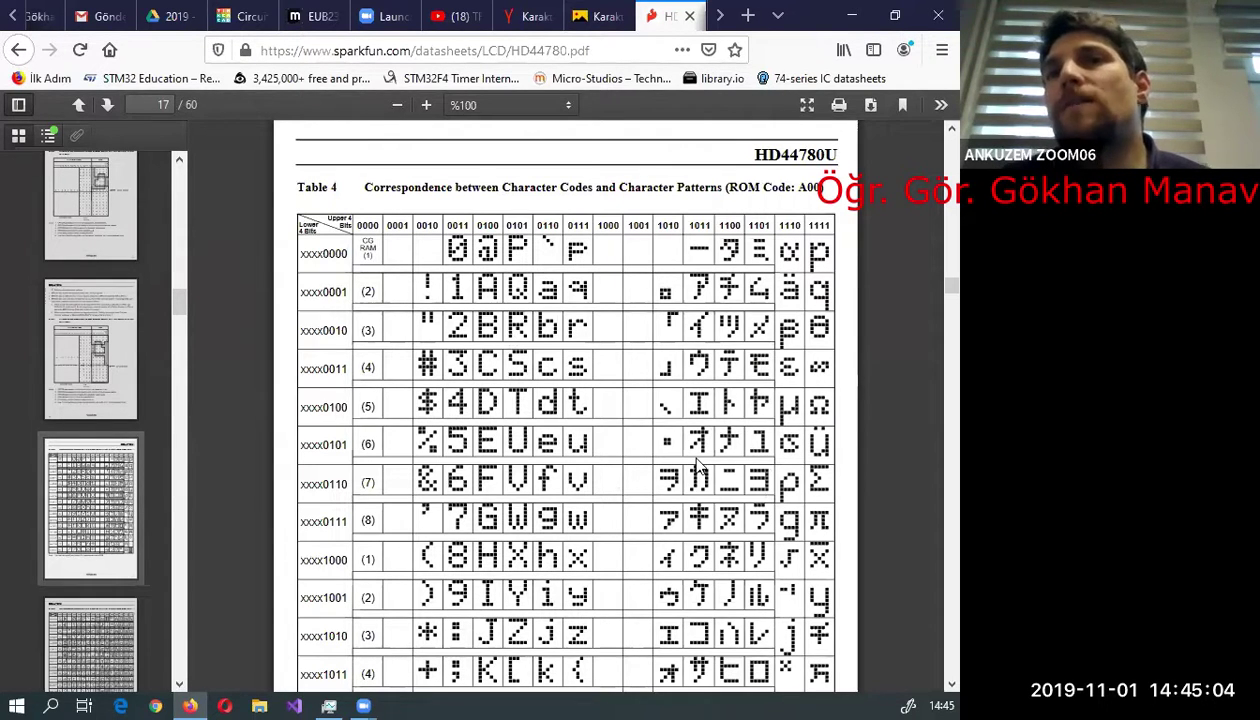
pyautogui.scroll(-2, 697, 465)
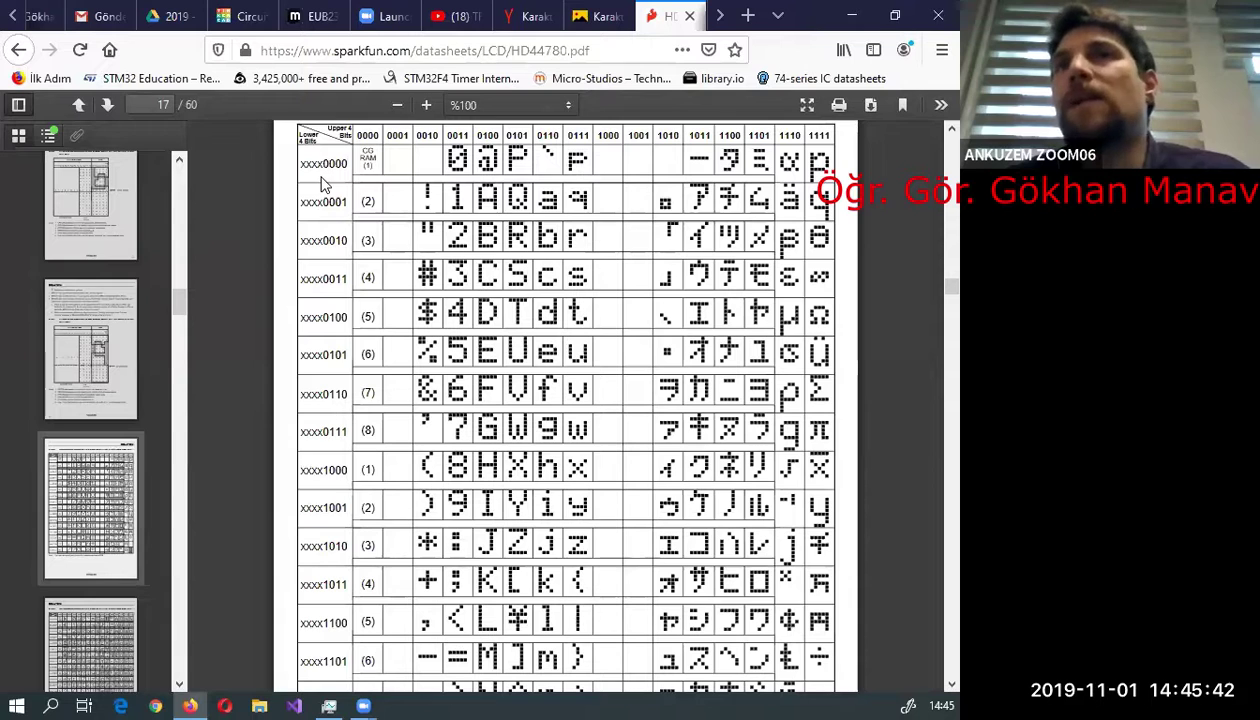
# - Change the Karakter LCD ekran web search to "Grafik LCD ekran" and show its image results
pyautogui.hotkey('ctrl', 'shift', 'Tab')
pyautogui.hotkey('ctrl', 'shift', 'Tab')
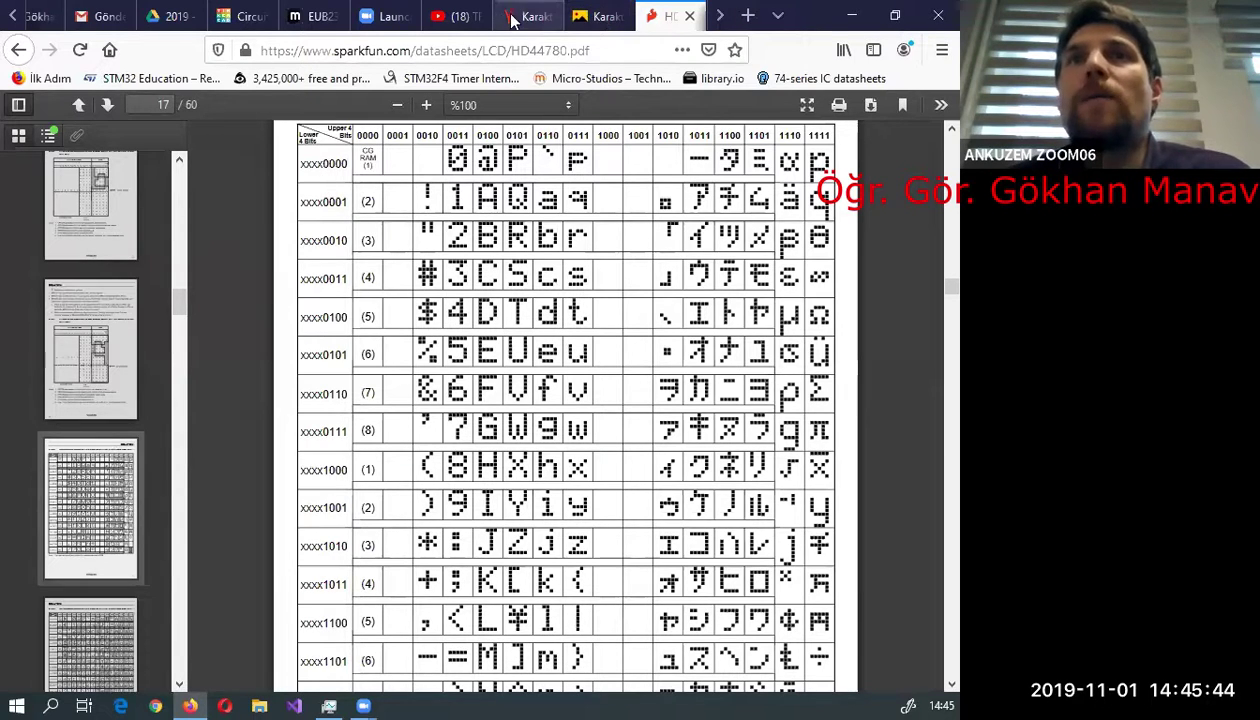
pyautogui.doubleClick(188, 122)
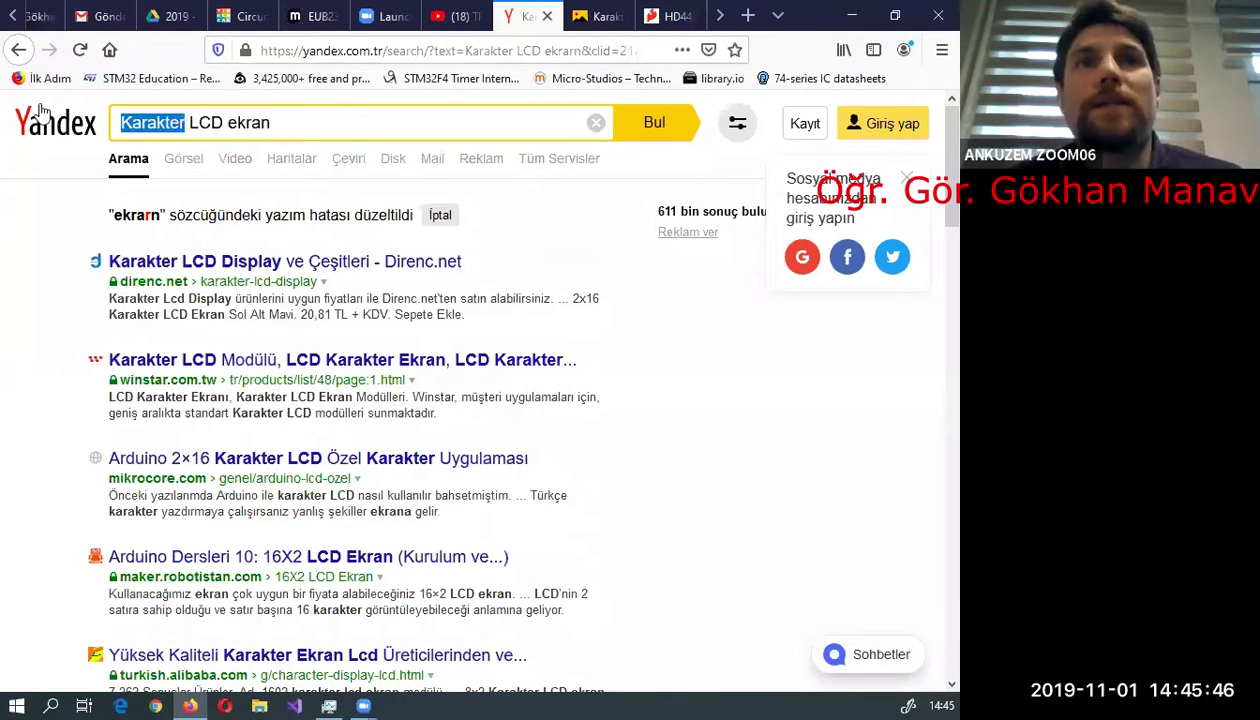
pyautogui.write('Gra')
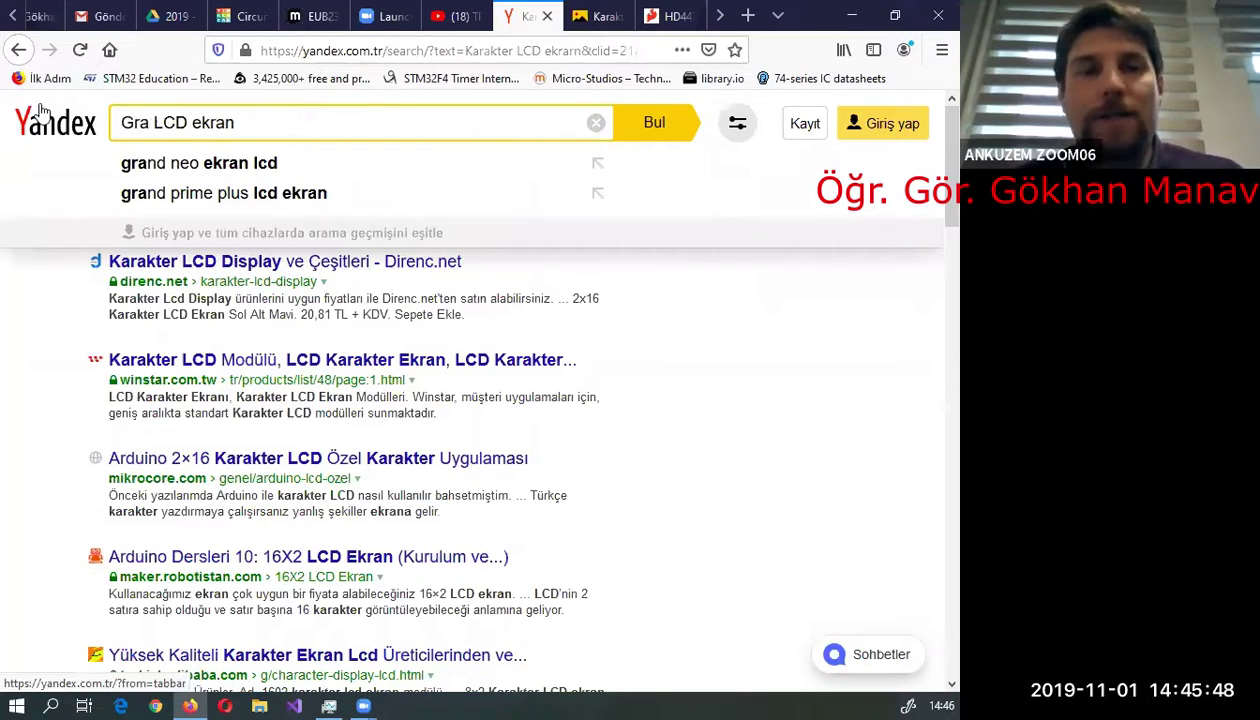
pyautogui.write('fik')
pyautogui.press('Return')
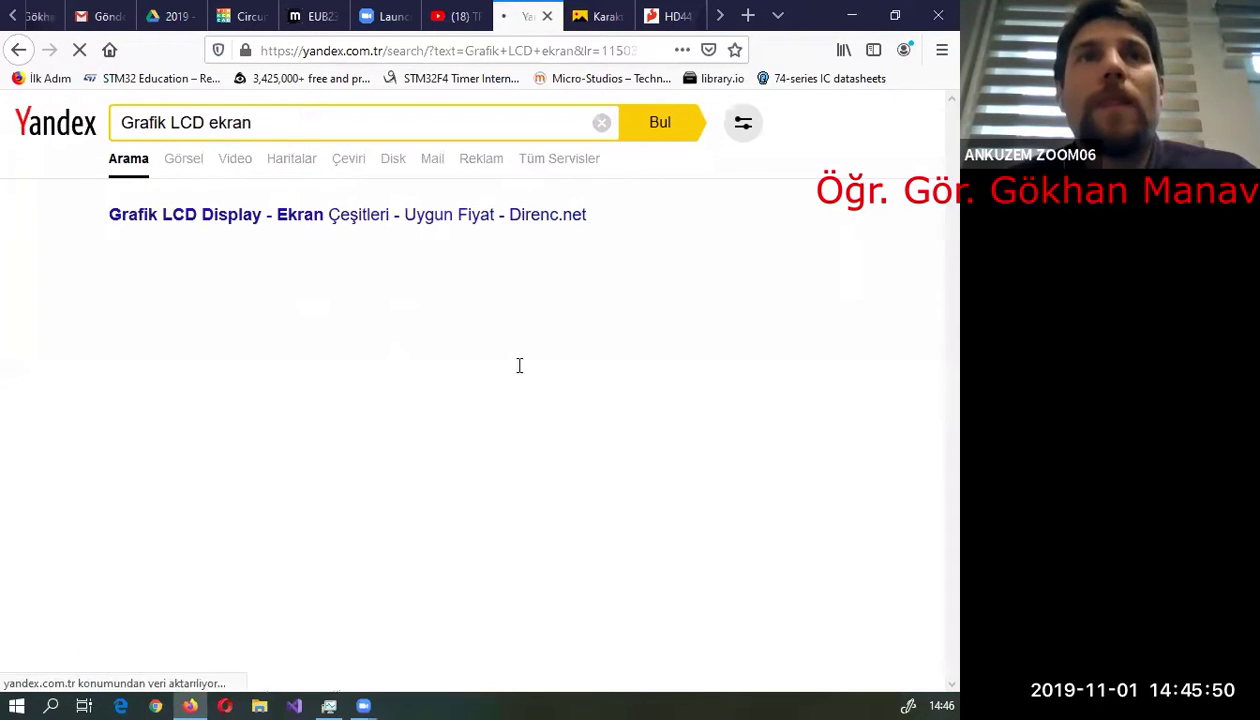
pyautogui.click(184, 172)
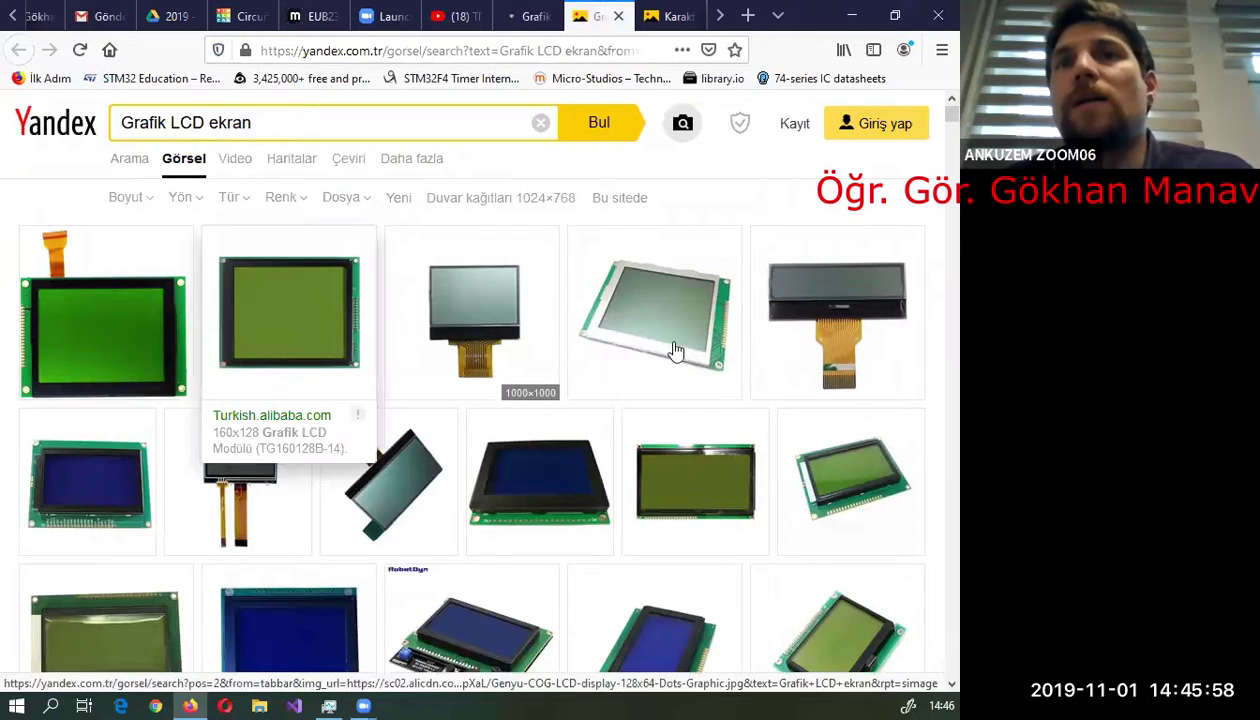
# - Browse the graphic LCD image results and open the picture of the Winstar WG12864J5 display
pyautogui.scroll(-3, 700, 390)
pyautogui.scroll(-1, 652, 402)
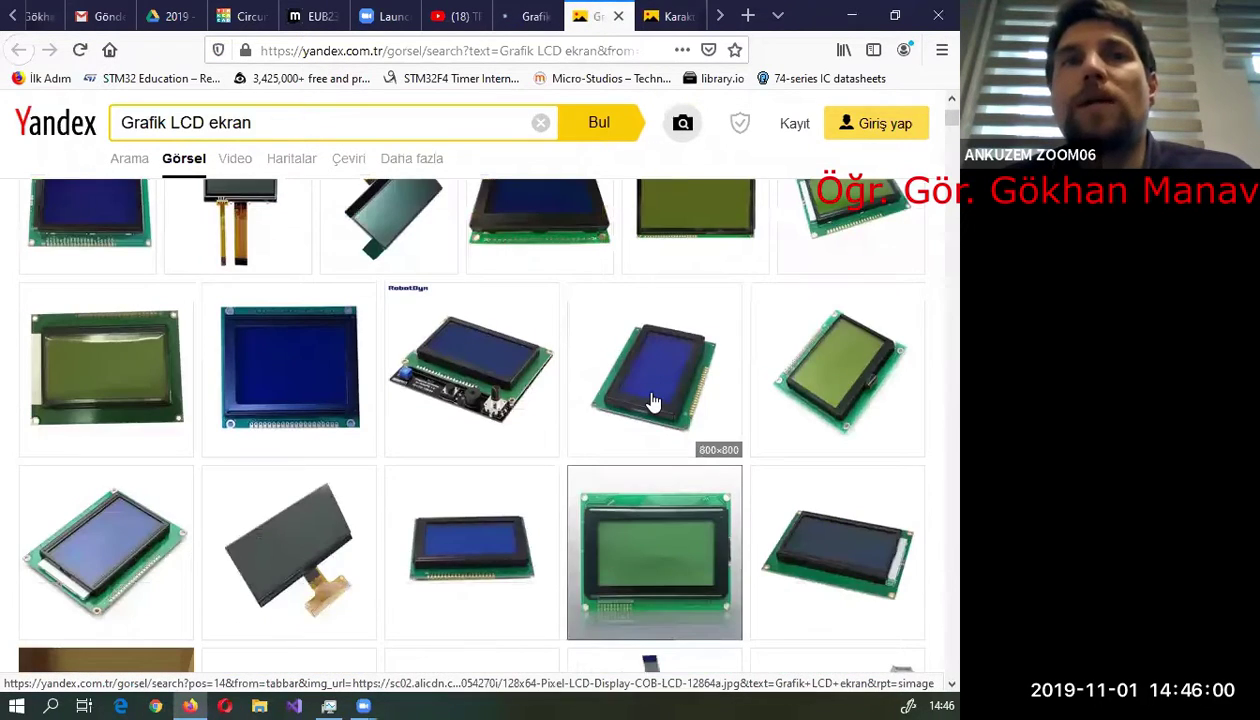
pyautogui.scroll(-10, 652, 402)
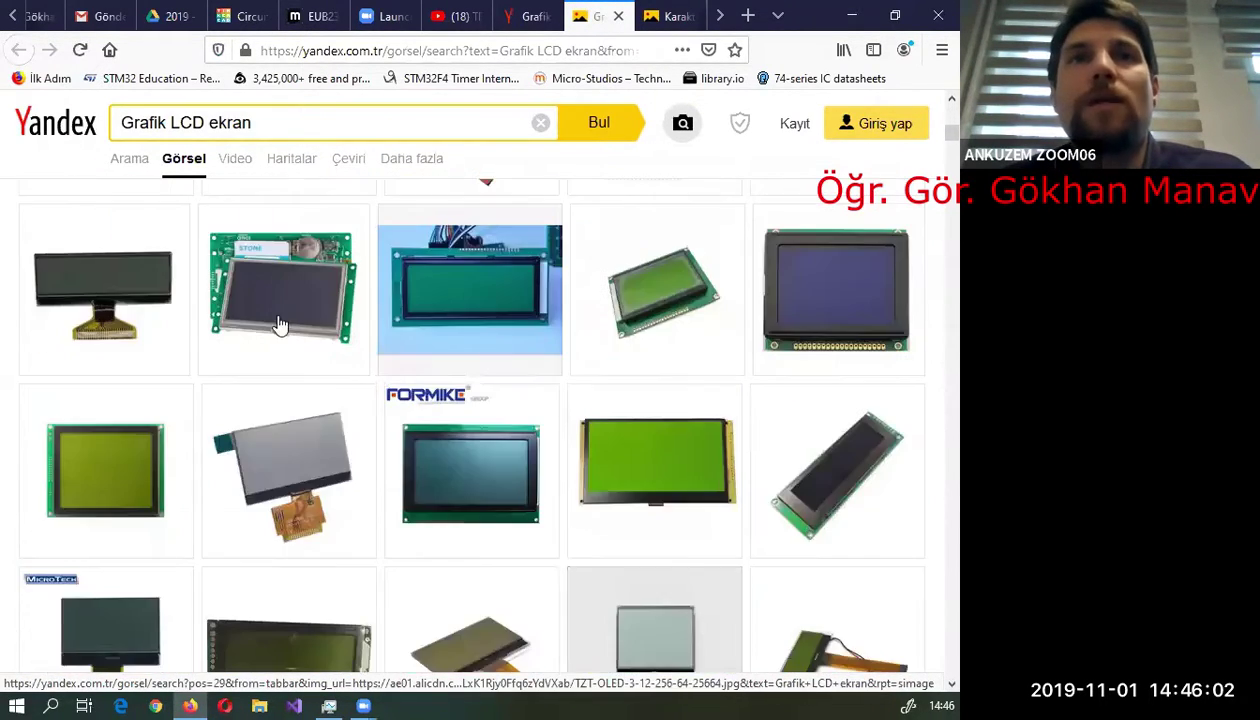
pyautogui.scroll(-4, 486, 353)
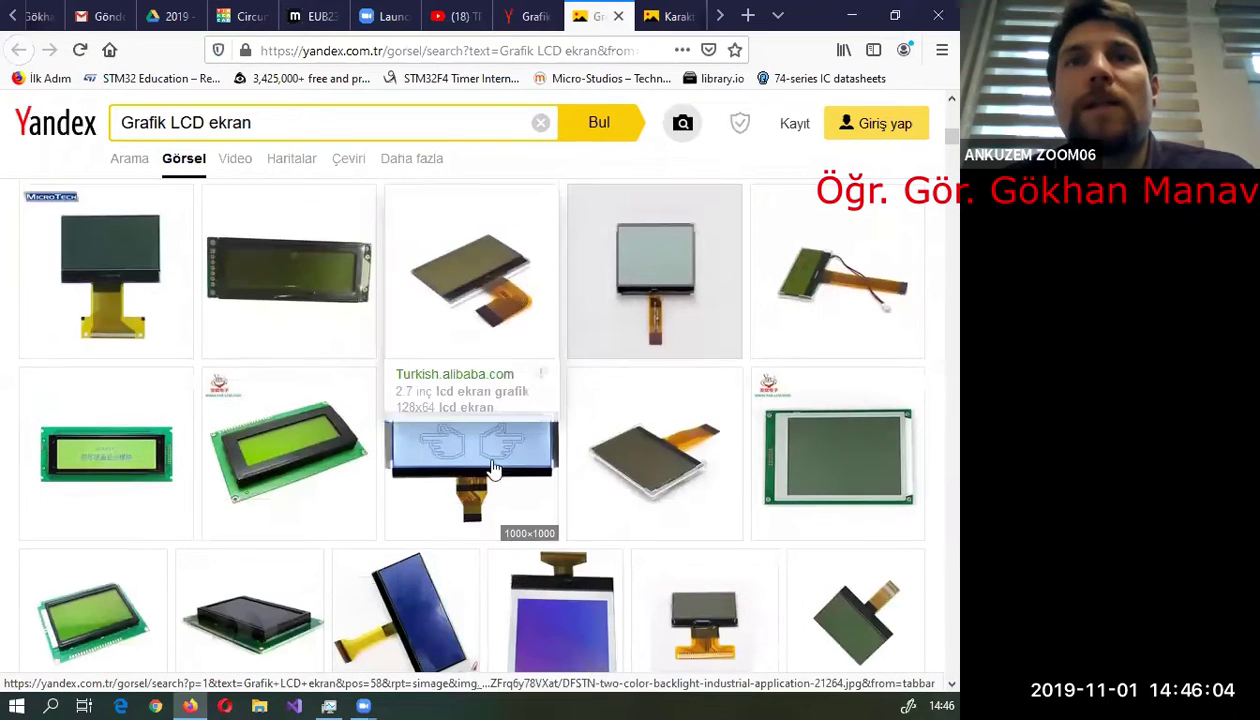
pyautogui.scroll(-2, 420, 440)
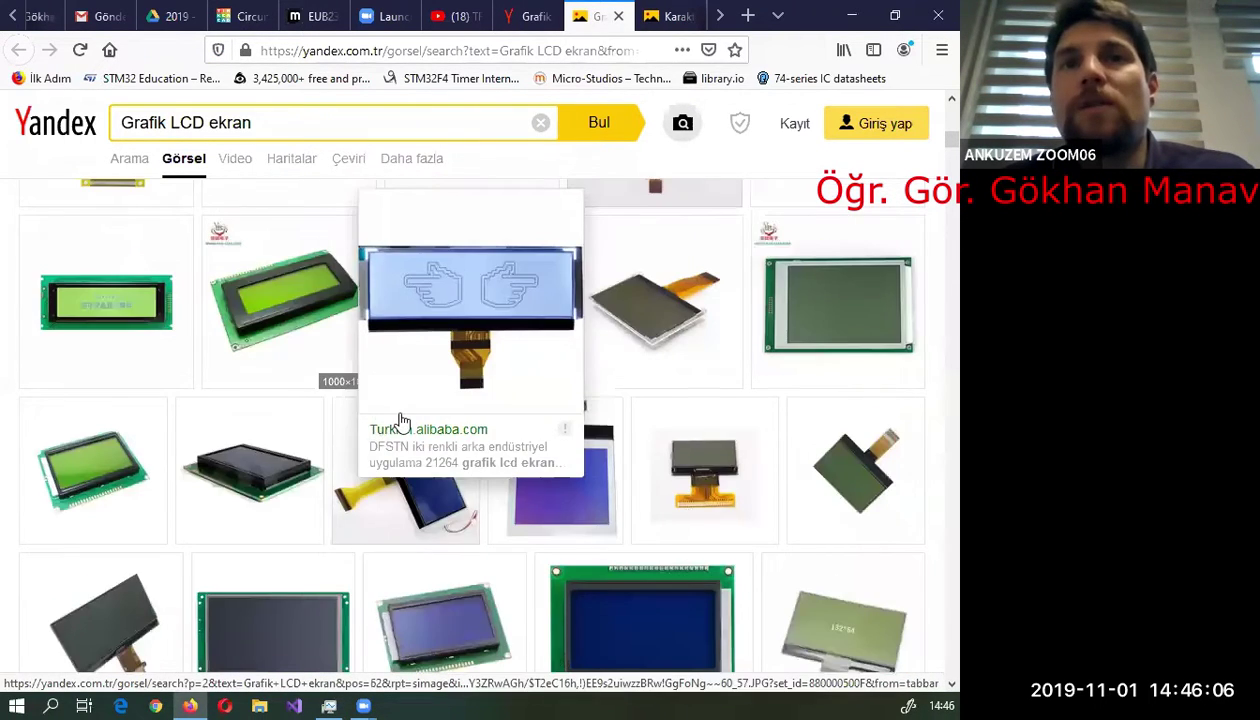
pyautogui.scroll(-2, 400, 420)
pyautogui.scroll(-3, 492, 410)
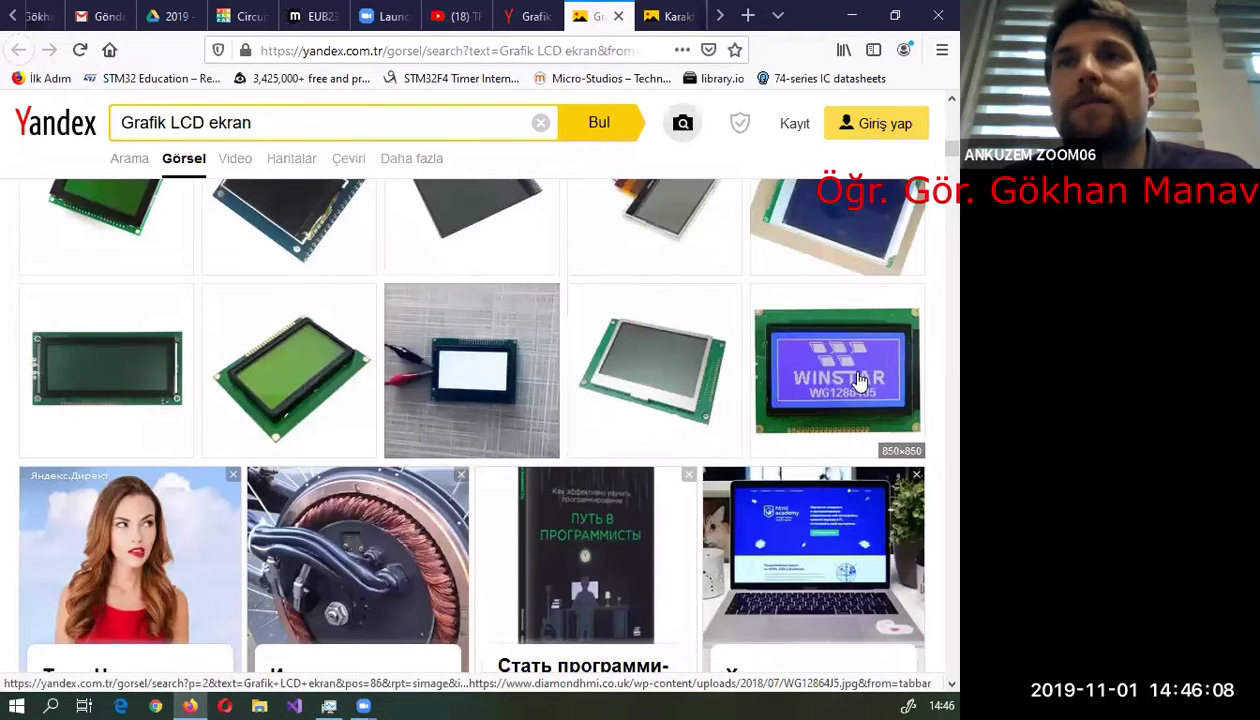
pyautogui.click(812, 370)
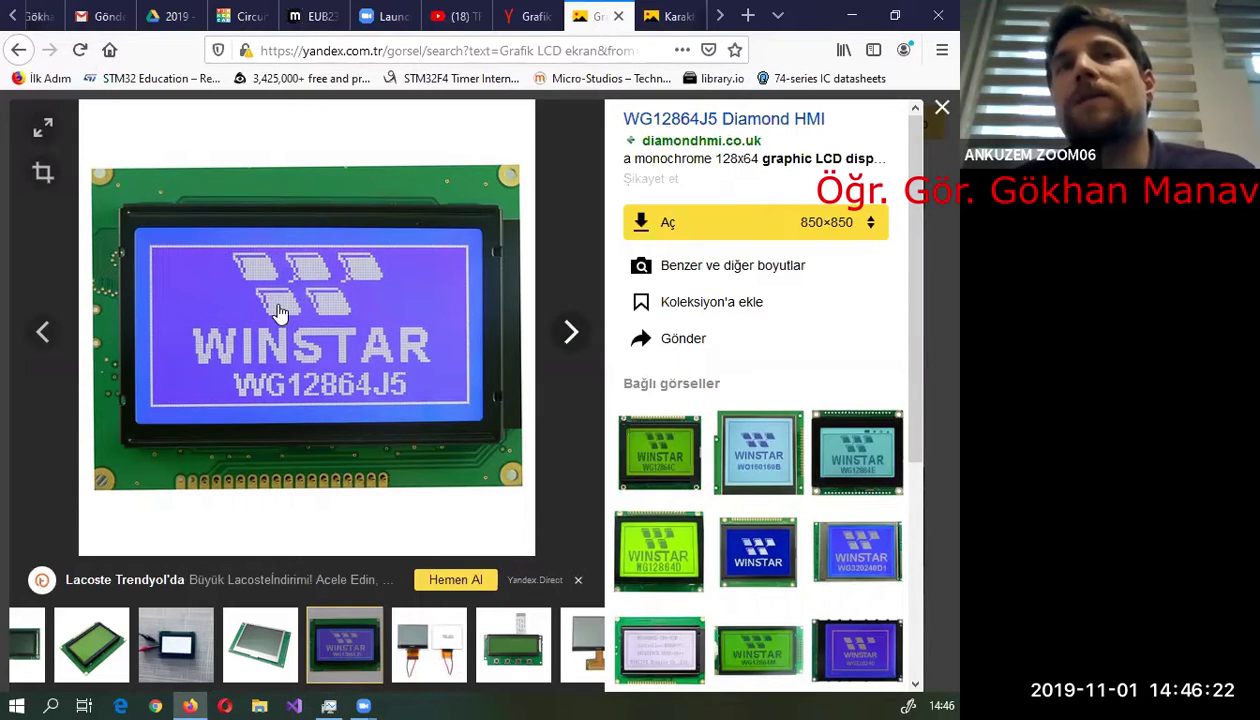
# - Revisit the character LCD images and return to the datasheet's character table to highlight upper bits 0100 and lower bits 0001 for letter A
pyautogui.click(643, 30)
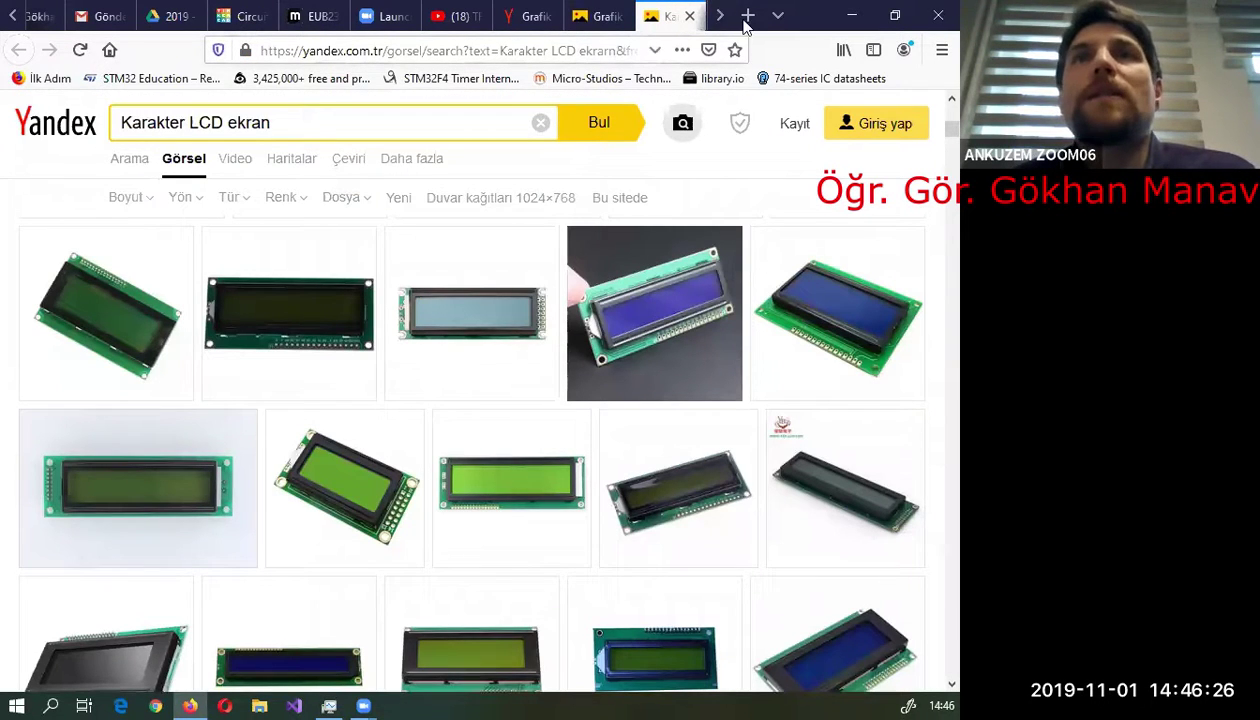
pyautogui.scroll(-3, 714, 17)
pyautogui.click(596, 16)
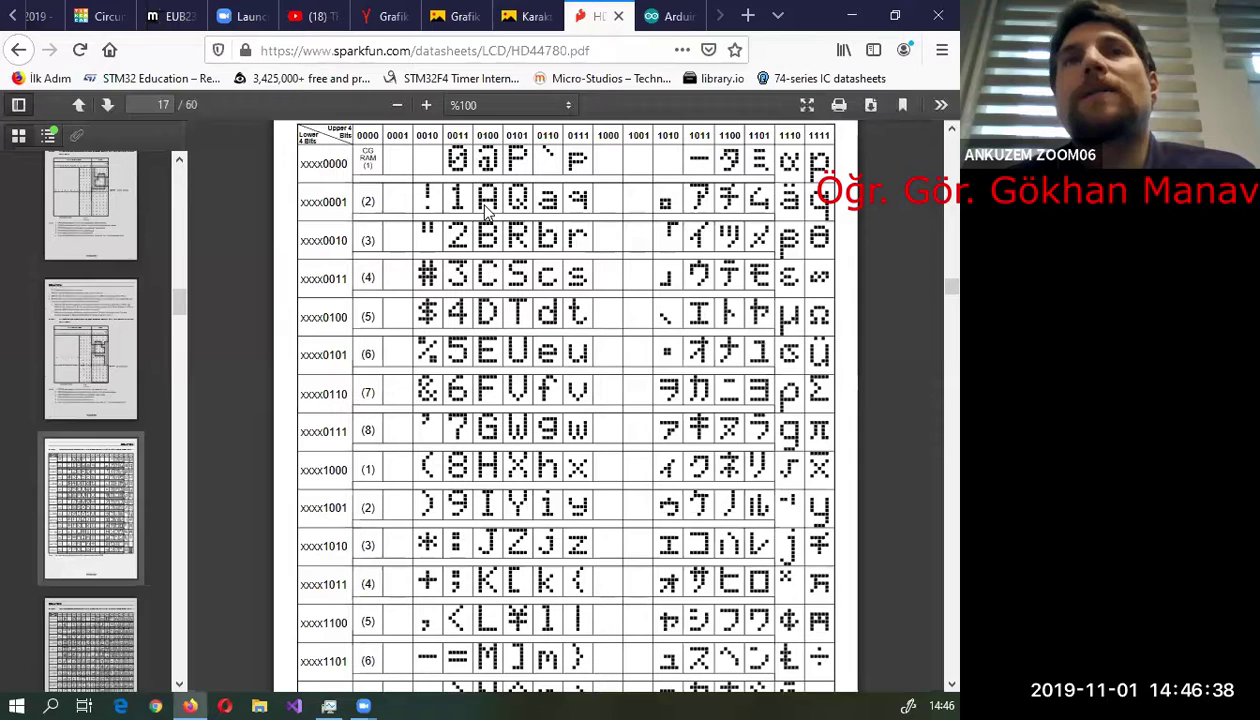
pyautogui.doubleClick(487, 135)
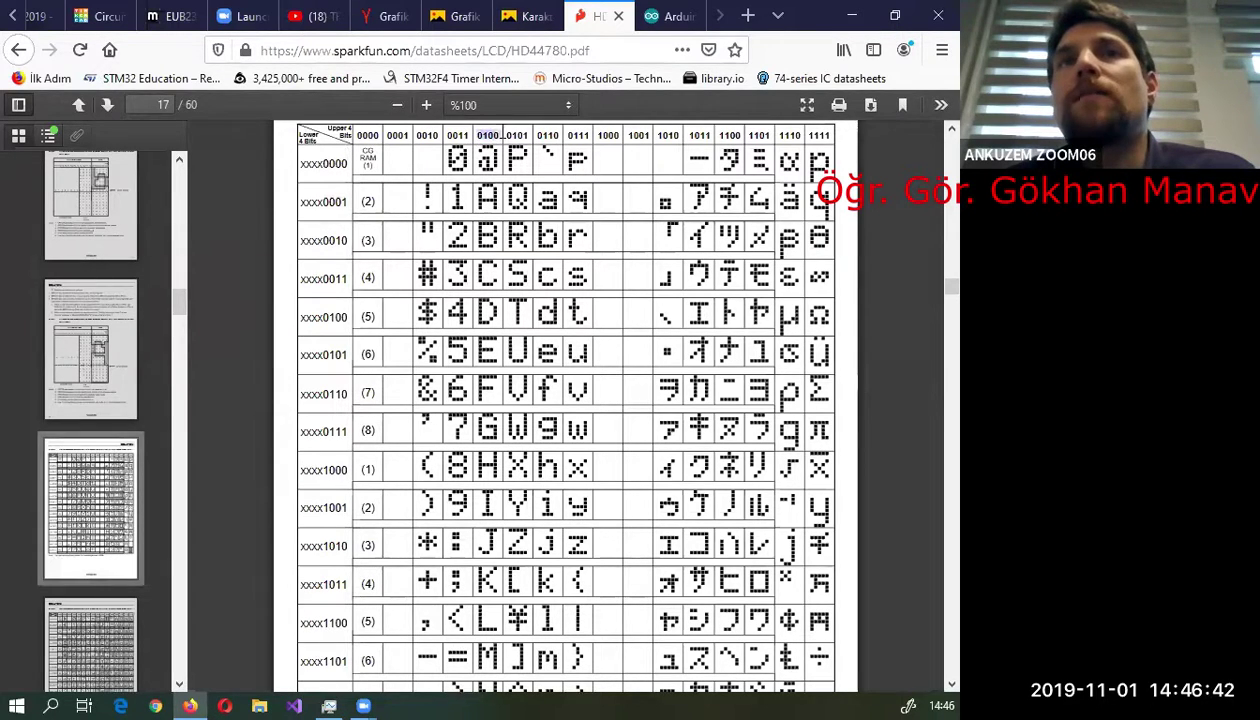
pyautogui.click(325, 201)
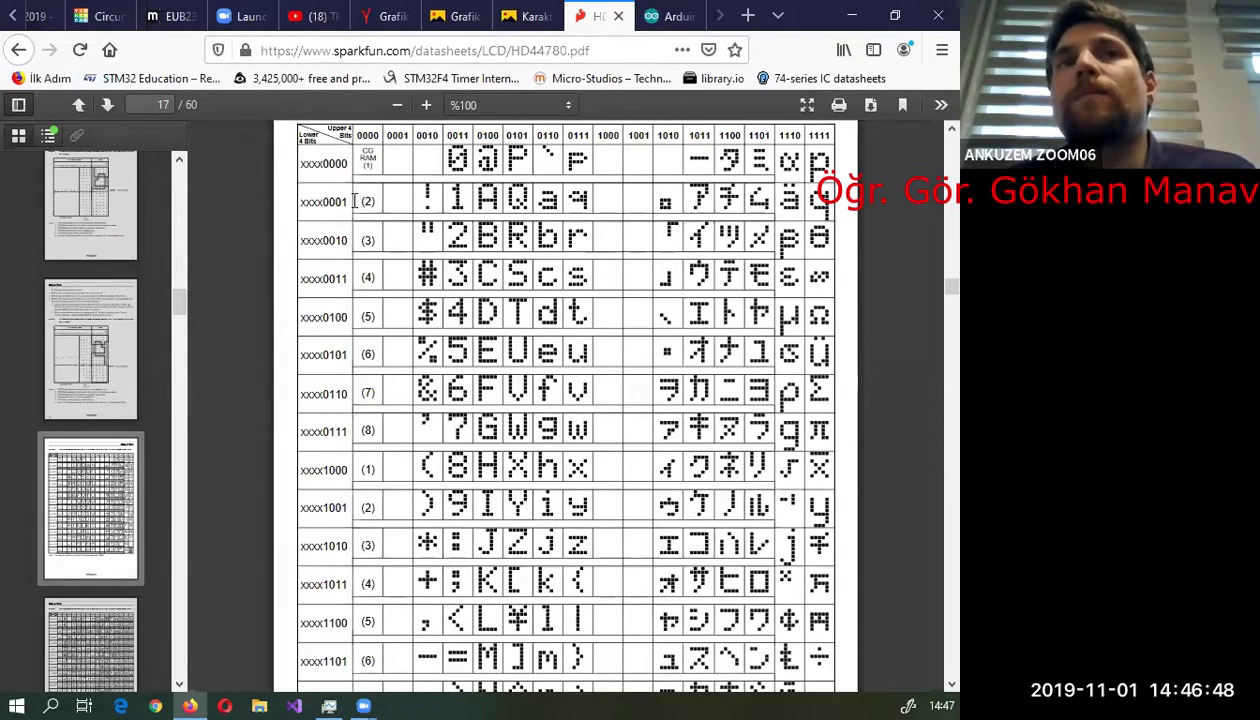
pyautogui.moveTo(322, 201); pyautogui.dragTo(348, 206)
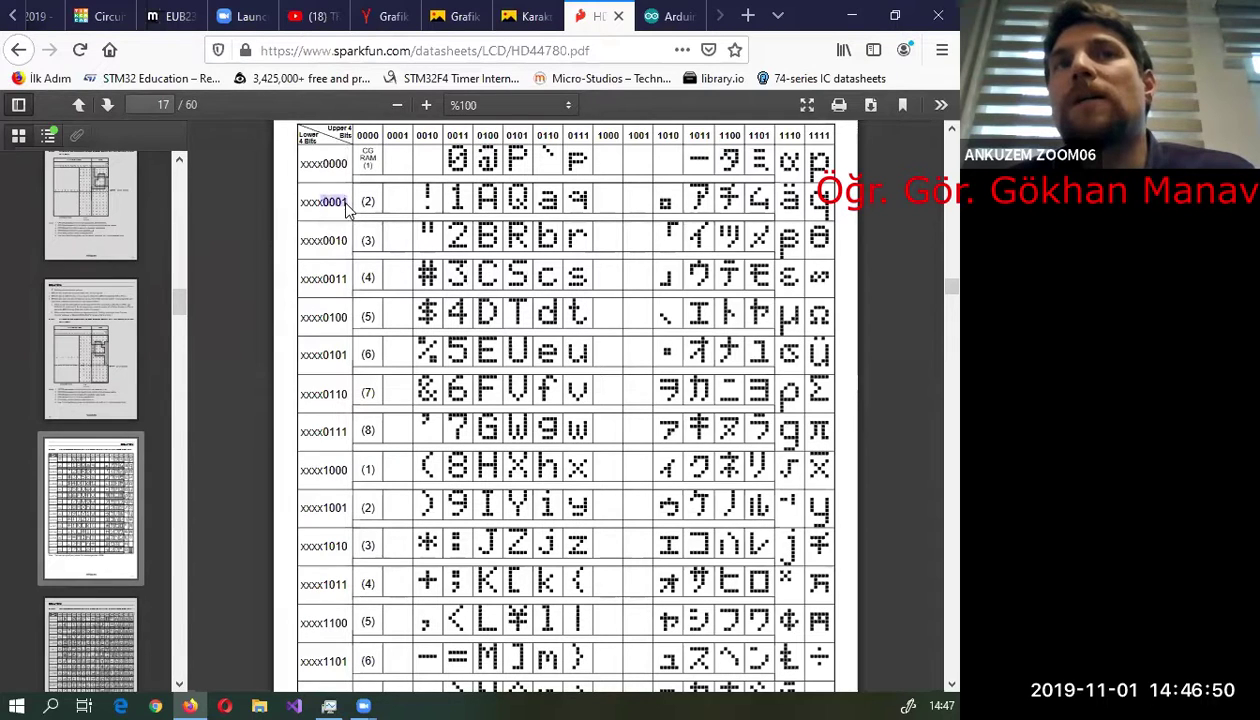
pyautogui.click(494, 134)
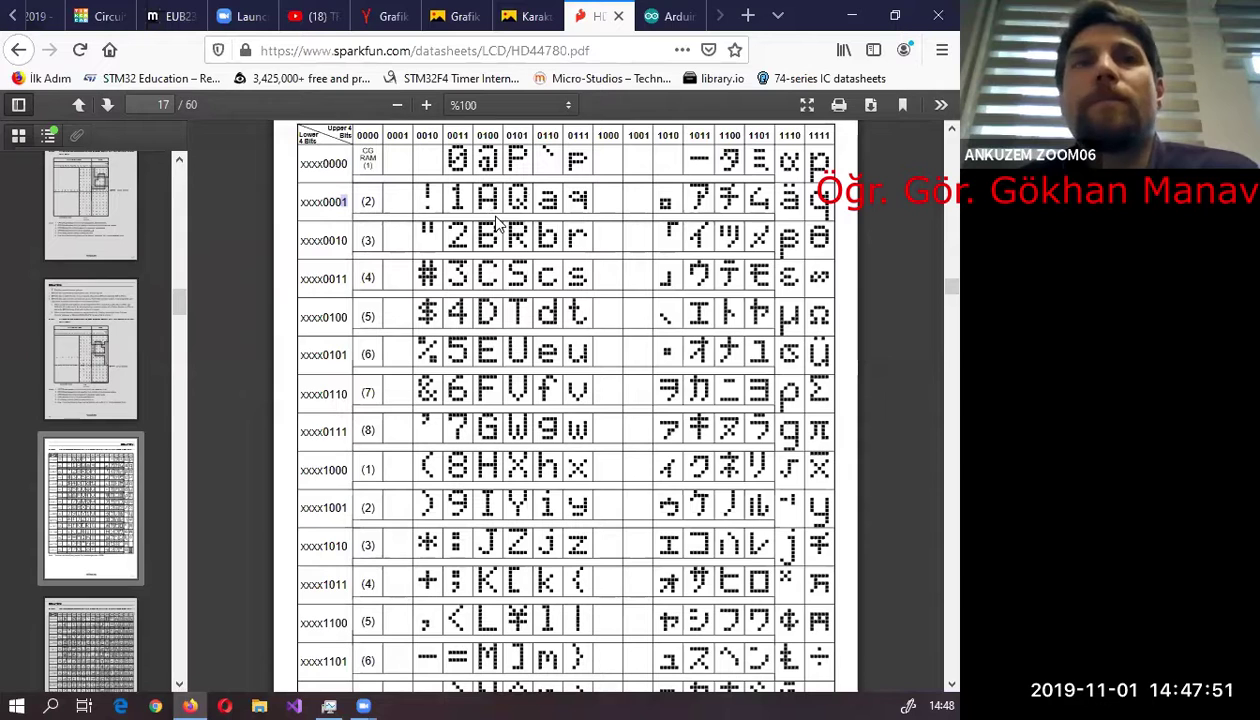
# - Look through the datasheet's page thumbnails and open the Instruction Description on page 26
pyautogui.scroll(-3, 495, 225)
pyautogui.scroll(-10, 100, 410)
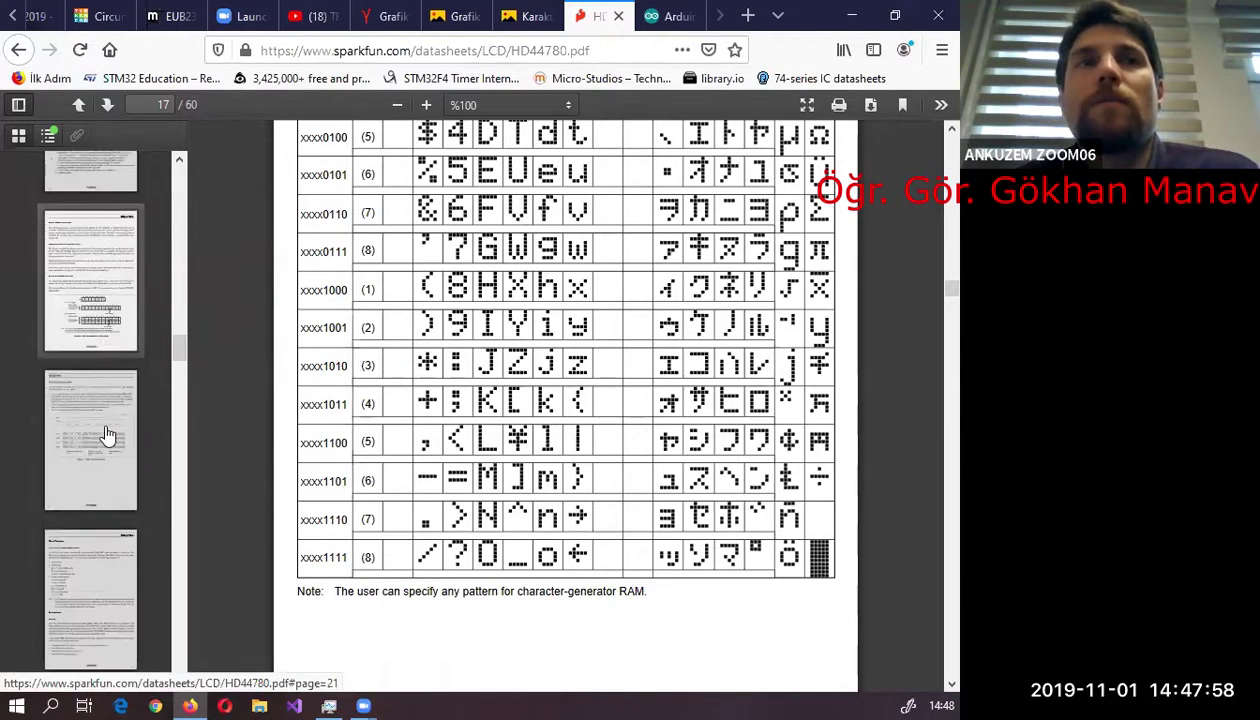
pyautogui.scroll(-10, 100, 410)
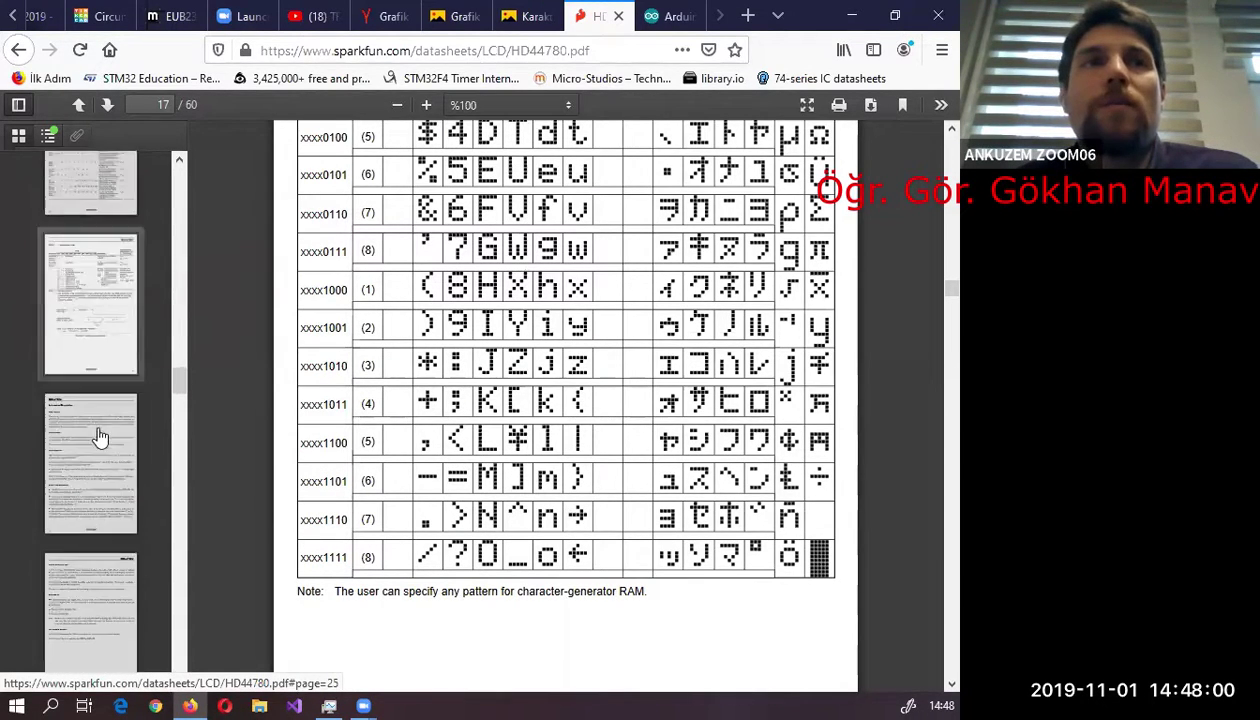
pyautogui.scroll(2, 95, 425)
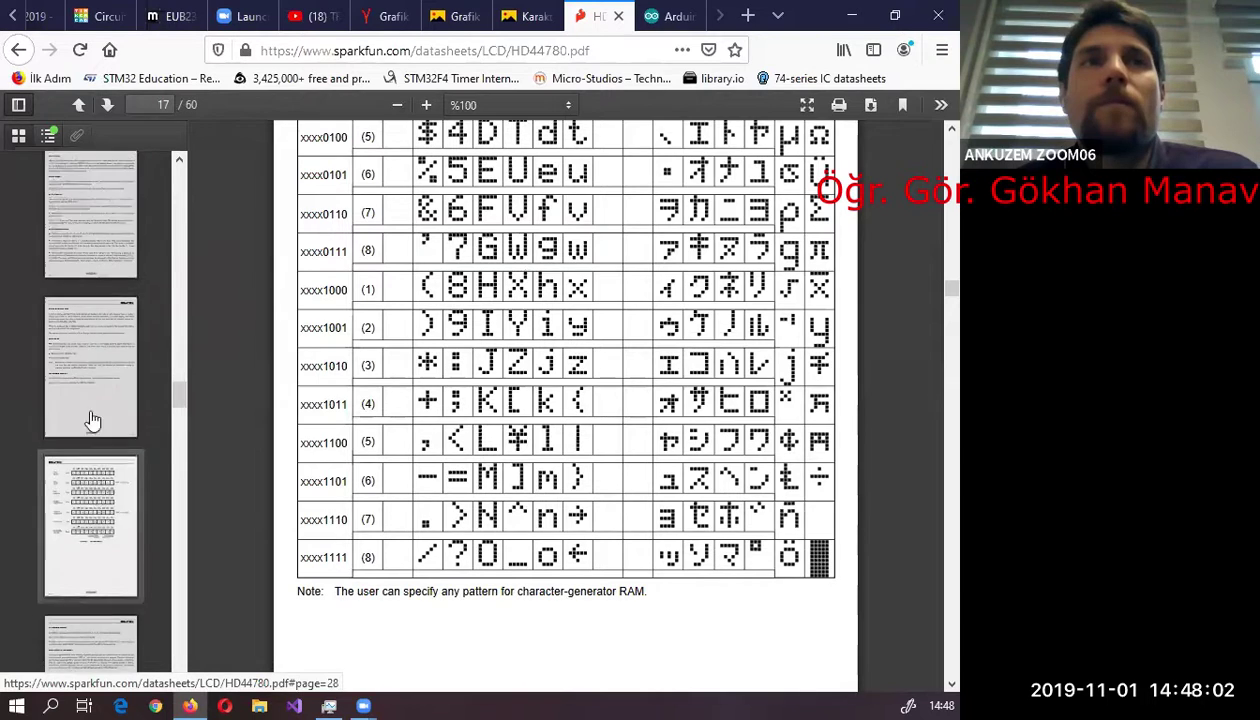
pyautogui.click(101, 247)
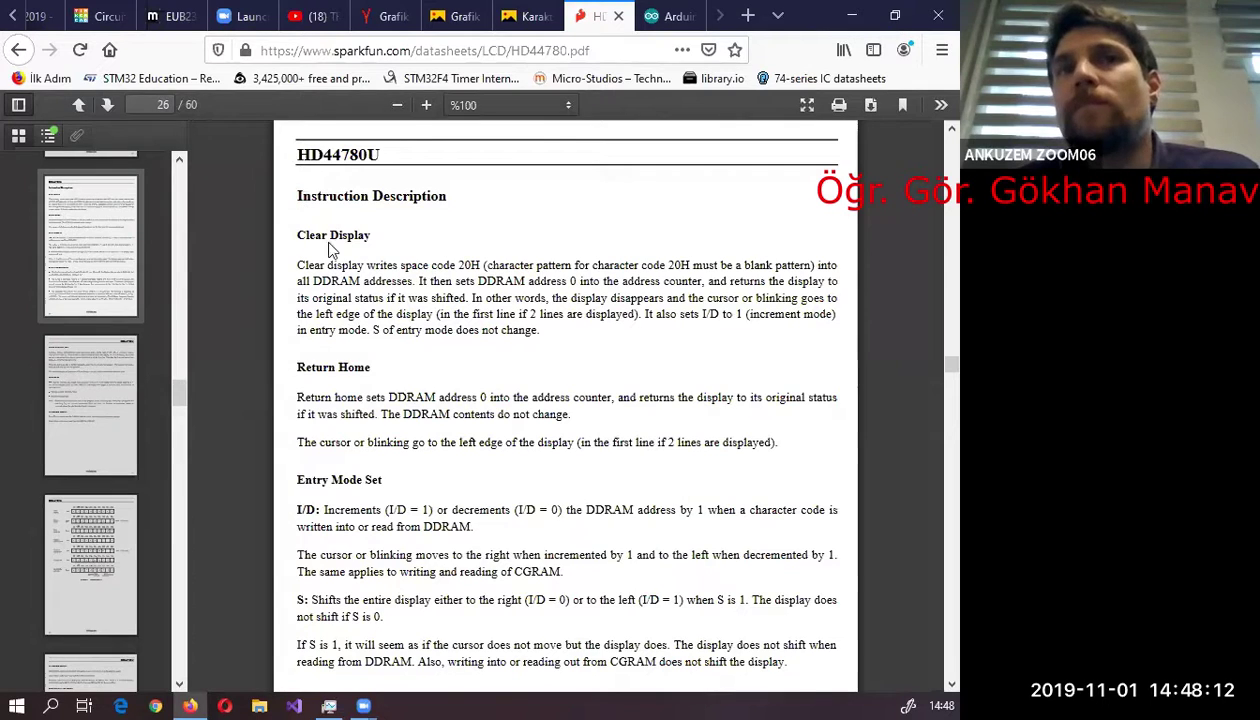
# - Read the instruction descriptions from Clear Display and Return Home onward, and the Figure 11 instruction codes on page 28
pyautogui.scroll(-2, 330, 245)
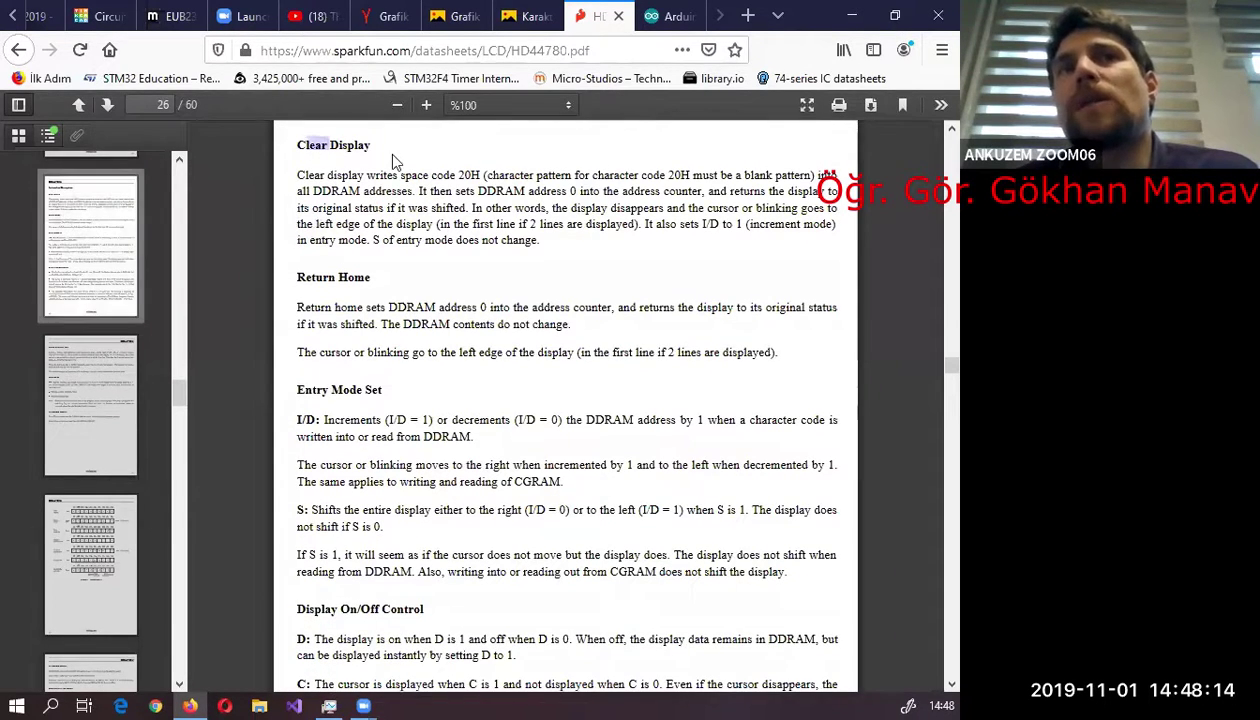
pyautogui.tripleClick(372, 279)
pyautogui.scroll(-6, 400, 300)
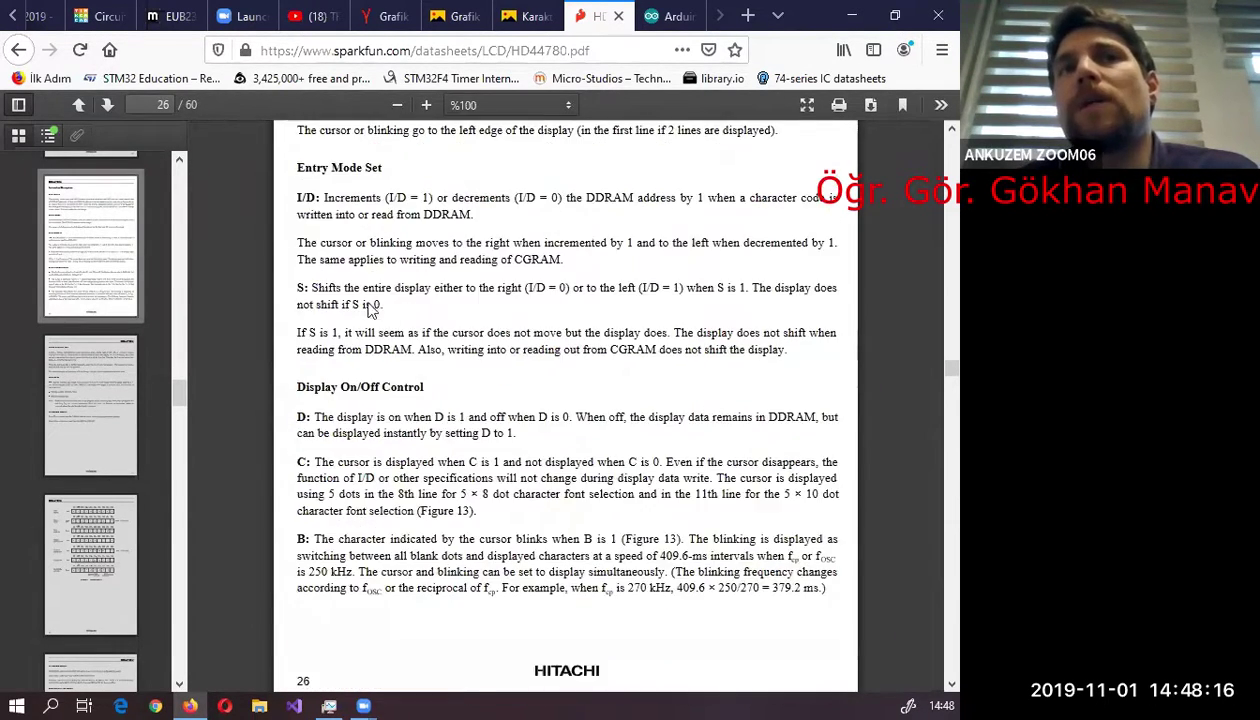
pyautogui.scroll(-18, 360, 272)
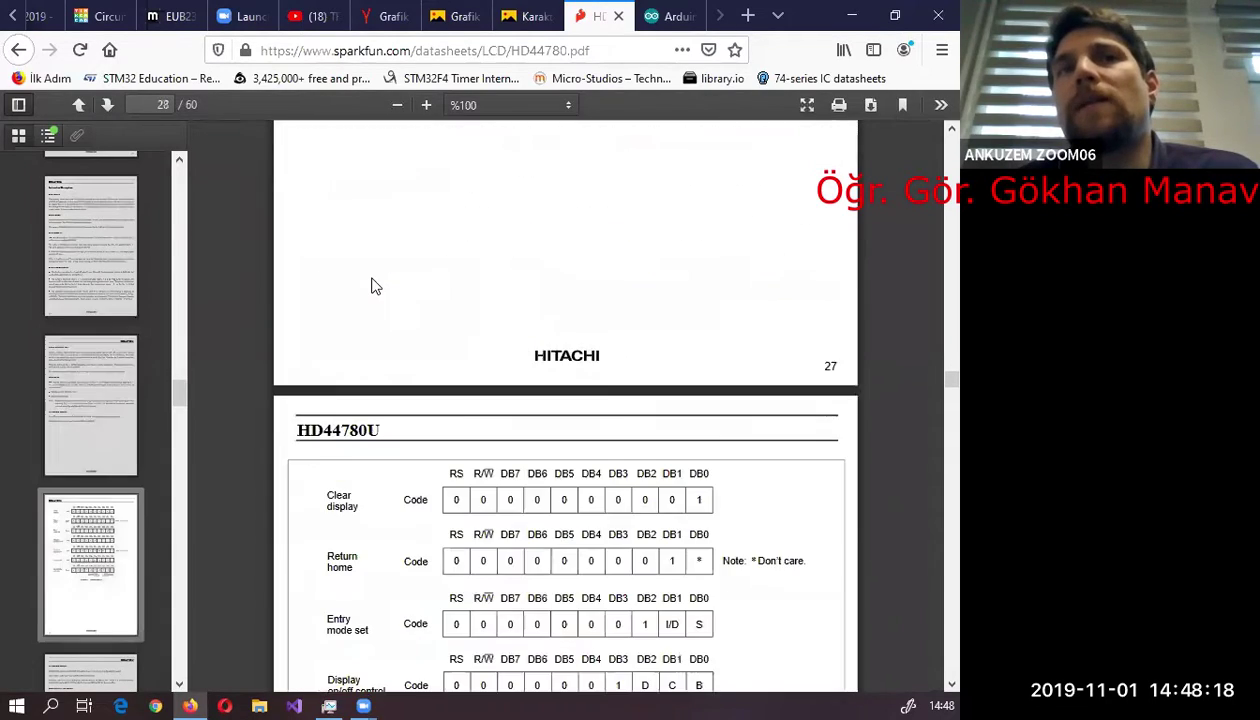
pyautogui.scroll(-11, 371, 286)
pyautogui.scroll(5, 476, 301)
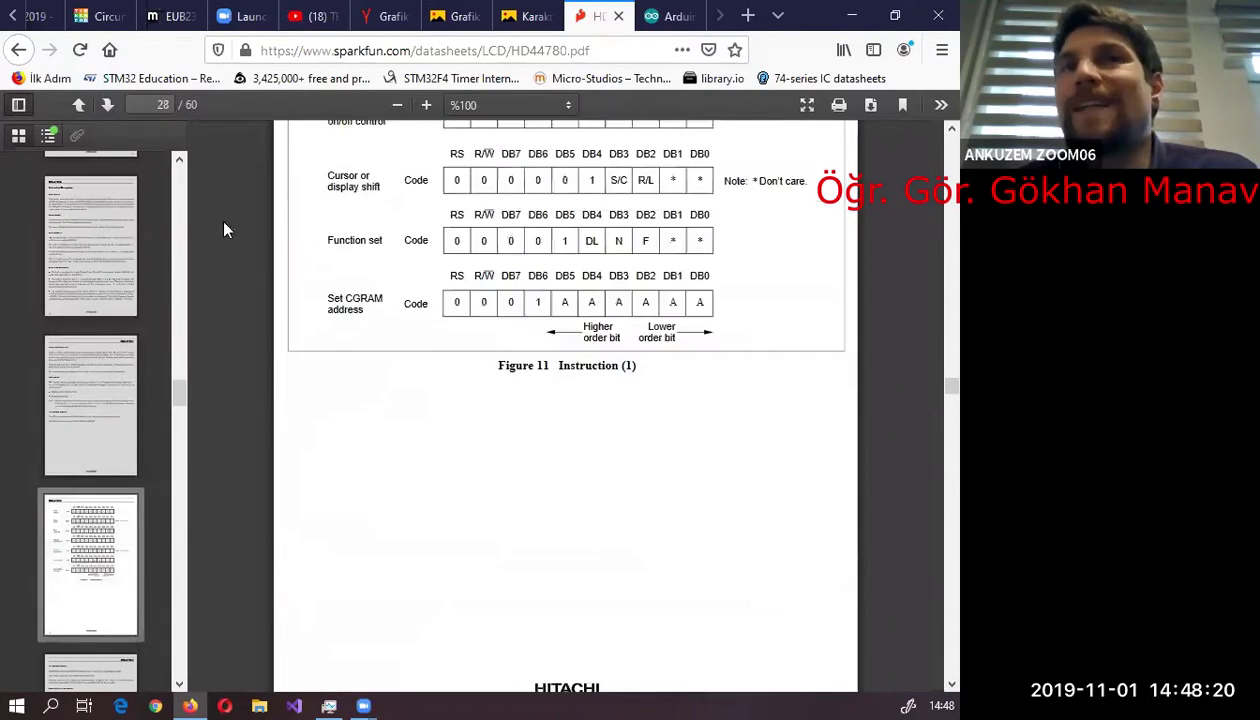
# - Examine the shift and function set tables, data read/write instructions, 4-bit MPU interfacing and the Figure 19 display connections
pyautogui.scroll(-14, 365, 300)
pyautogui.scroll(2, 366, 301)
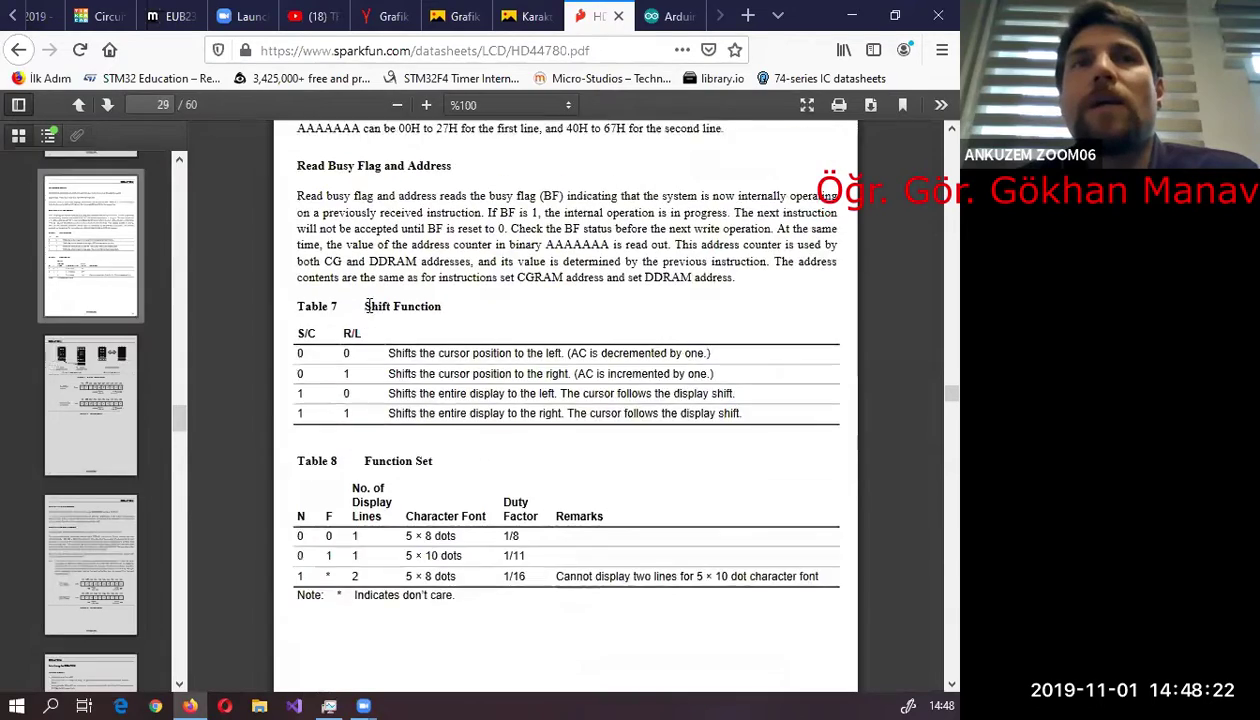
pyautogui.scroll(-6, 370, 312)
pyautogui.scroll(-20, 368, 310)
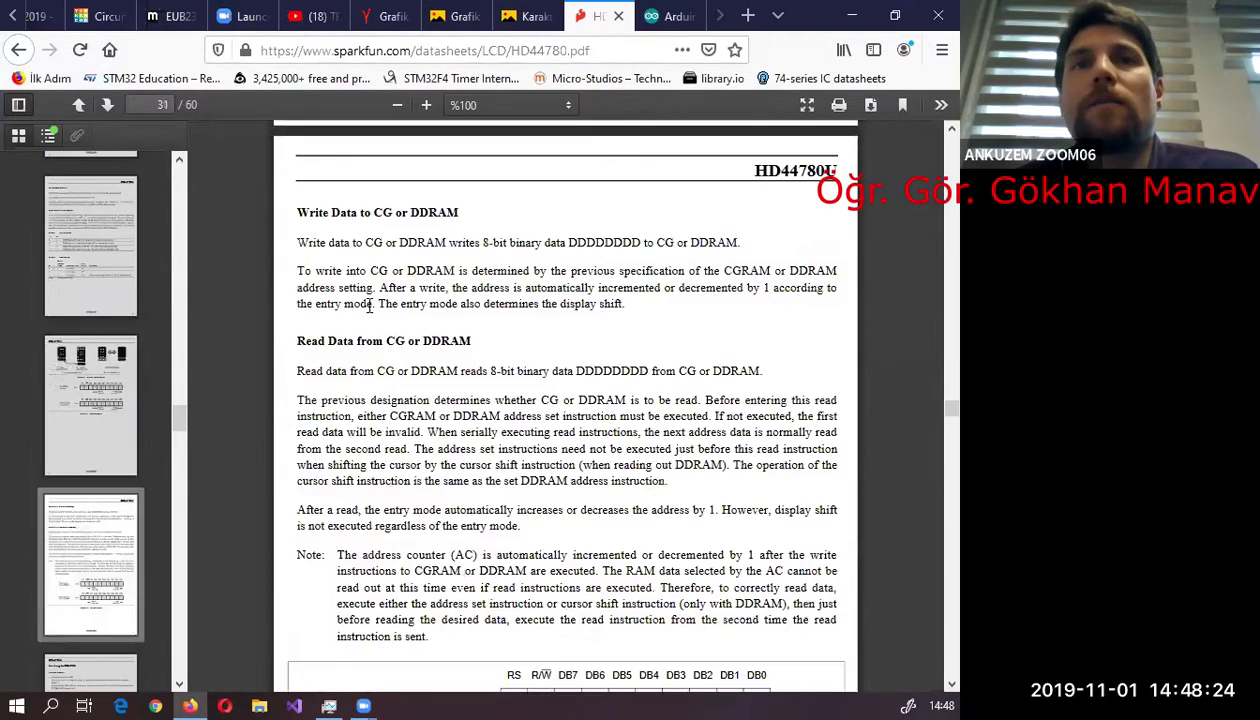
pyautogui.scroll(-20, 370, 312)
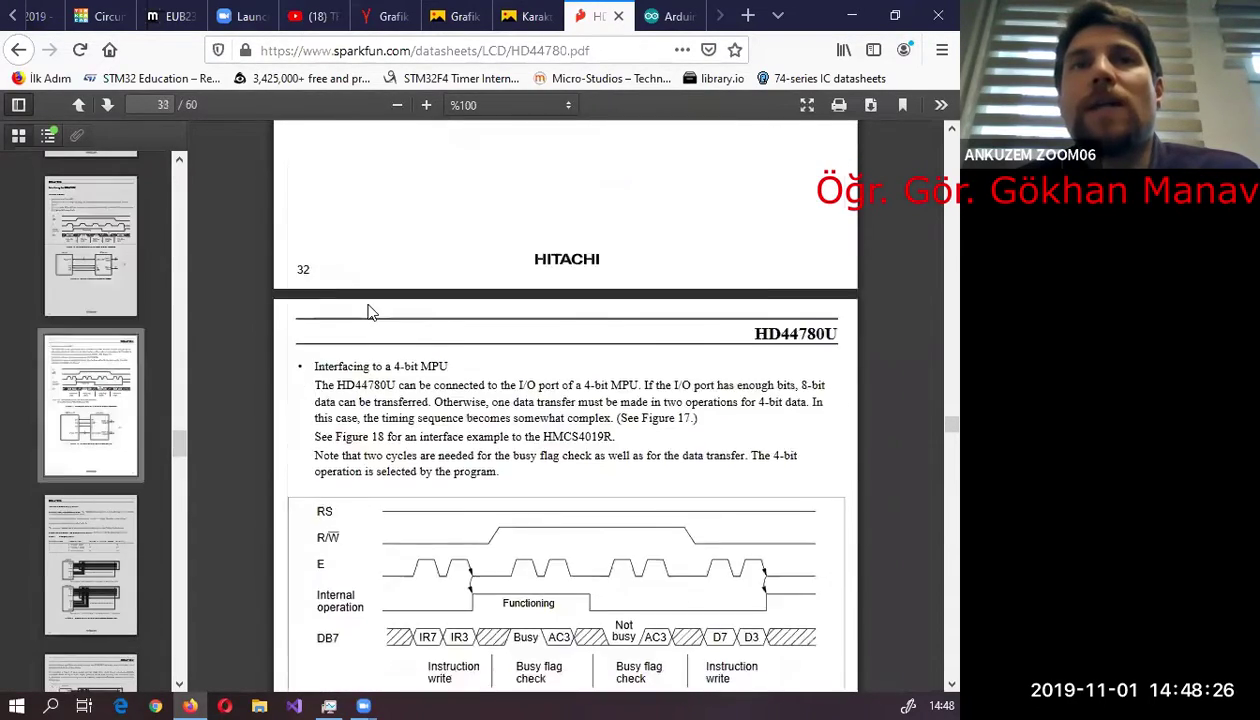
pyautogui.scroll(-12, 369, 312)
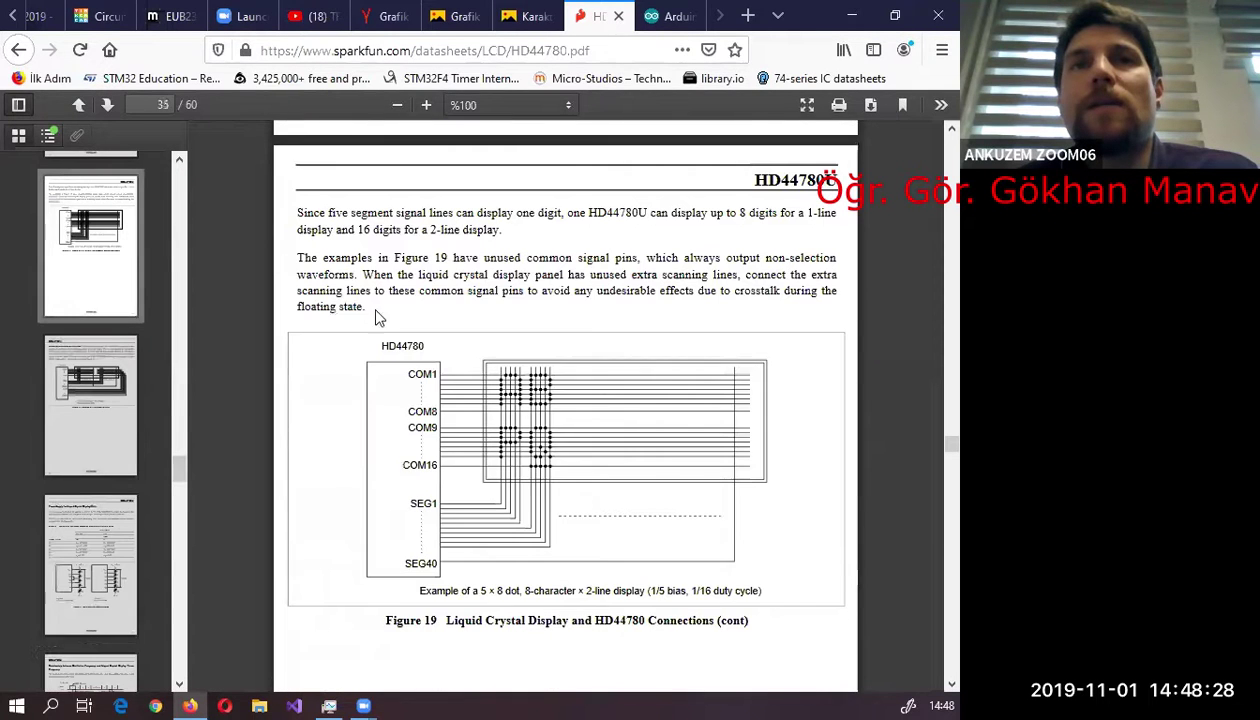
# - Examine the Figure 20 changed matrix layout connections on page 36 and highlight the HD44780 label in the diagram
pyautogui.scroll(-2, 444, 433)
pyautogui.scroll(-14, 444, 433)
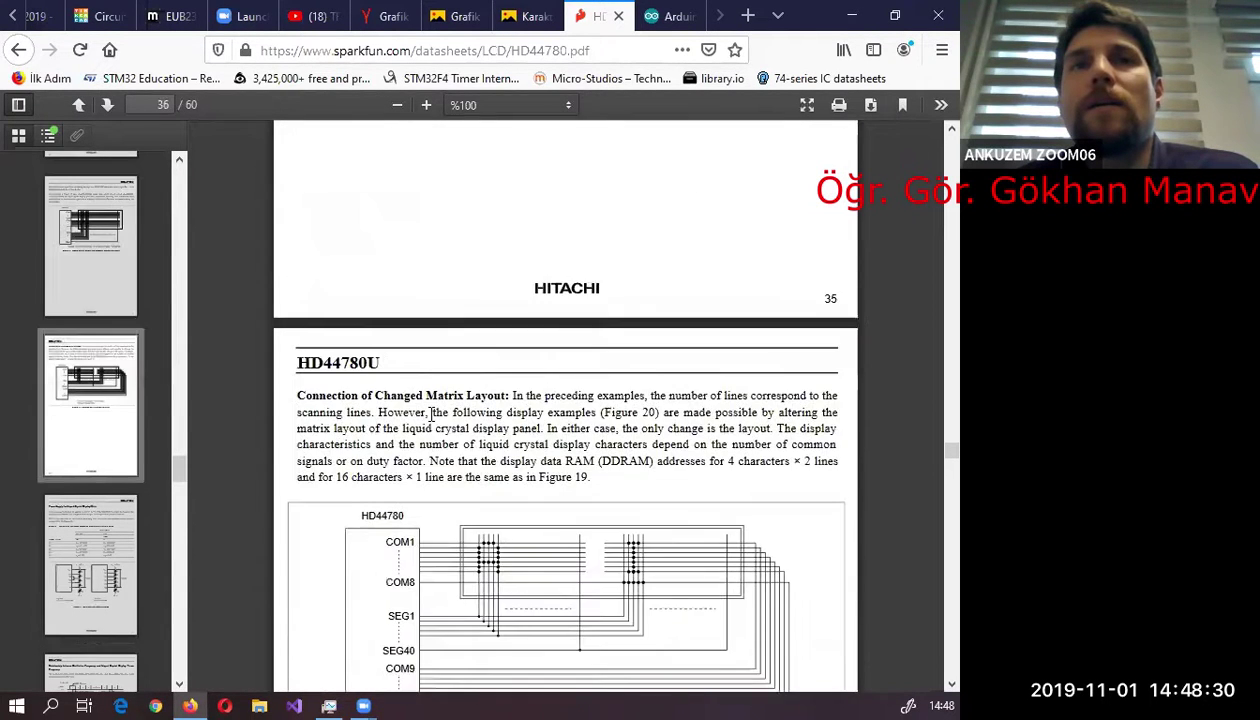
pyautogui.scroll(3, 430, 420)
pyautogui.scroll(2, 430, 420)
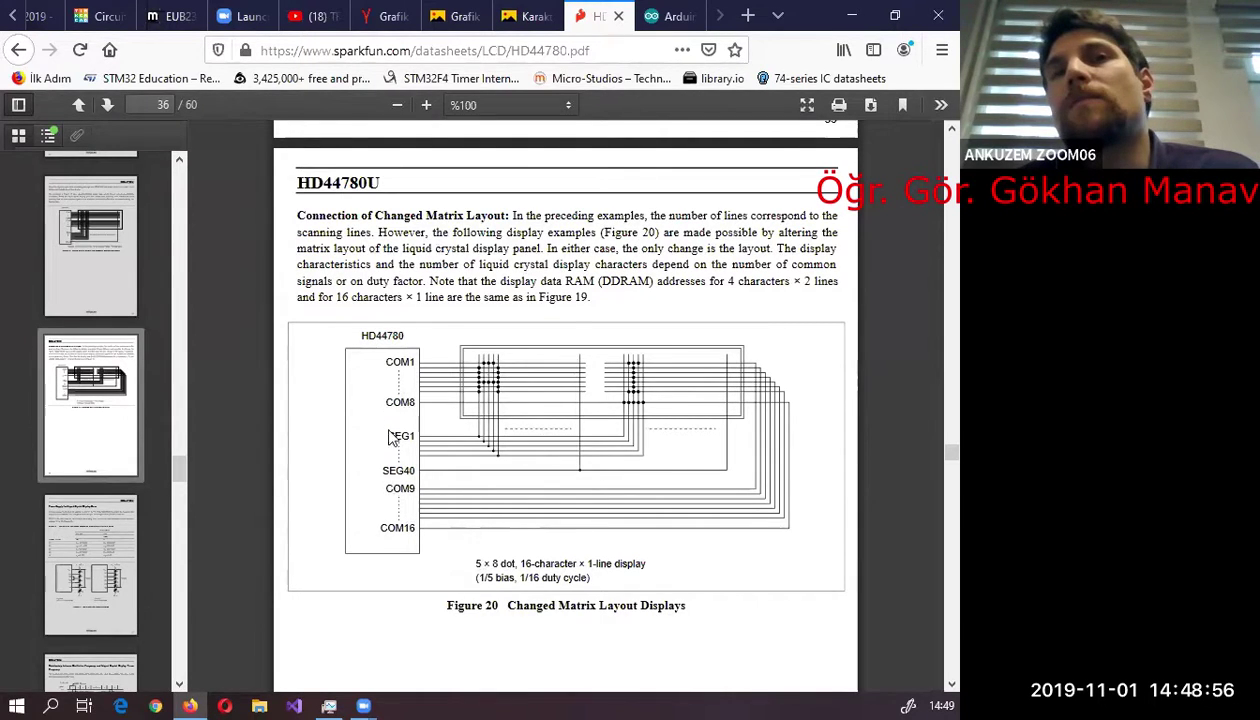
pyautogui.moveTo(362, 338)
pyautogui.mouseDown()
pyautogui.moveTo(415, 340)
pyautogui.moveTo(370, 335)
pyautogui.mouseUp()
pyautogui.doubleClick(370, 335)
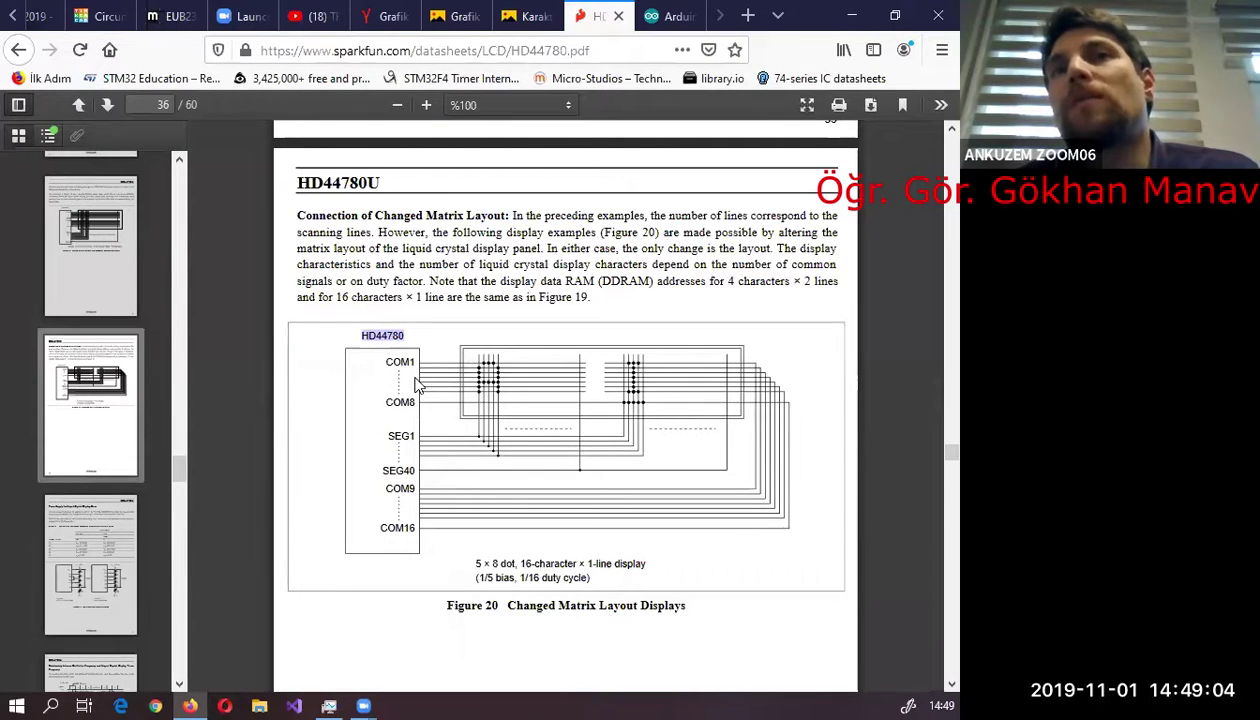
pyautogui.scroll(-3, 418, 387)
pyautogui.scroll(2, 418, 387)
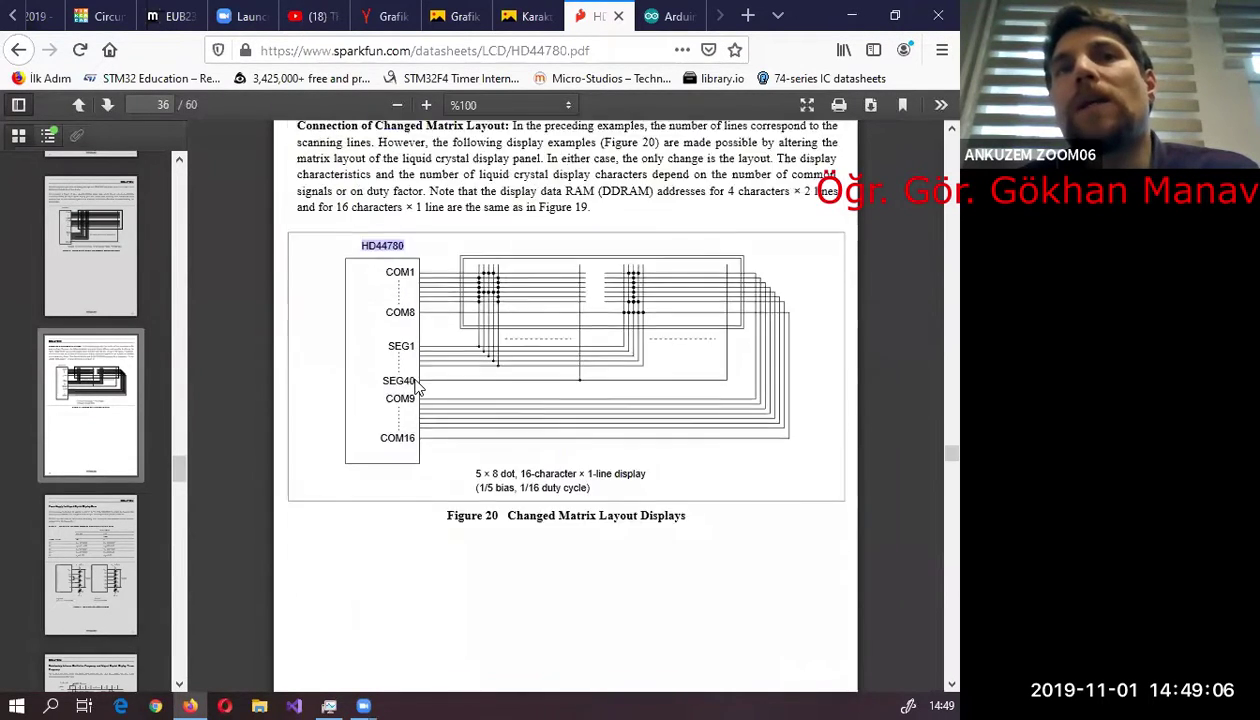
# - Skim the rest of the datasheet through the Table 11 and 12 operation examples, the Figure 24 4-bit initialization and the power supply conditions
pyautogui.scroll(-10, 418, 387)
pyautogui.scroll(-10, 418, 387)
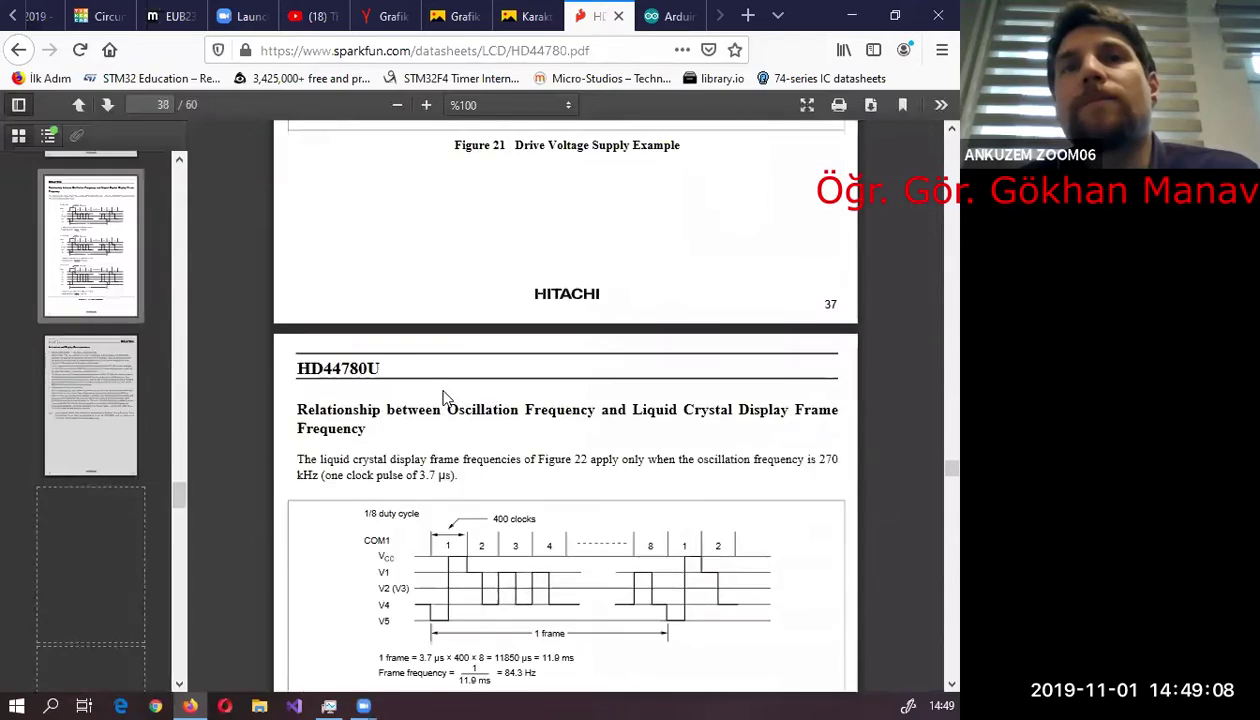
pyautogui.scroll(-10, 448, 399)
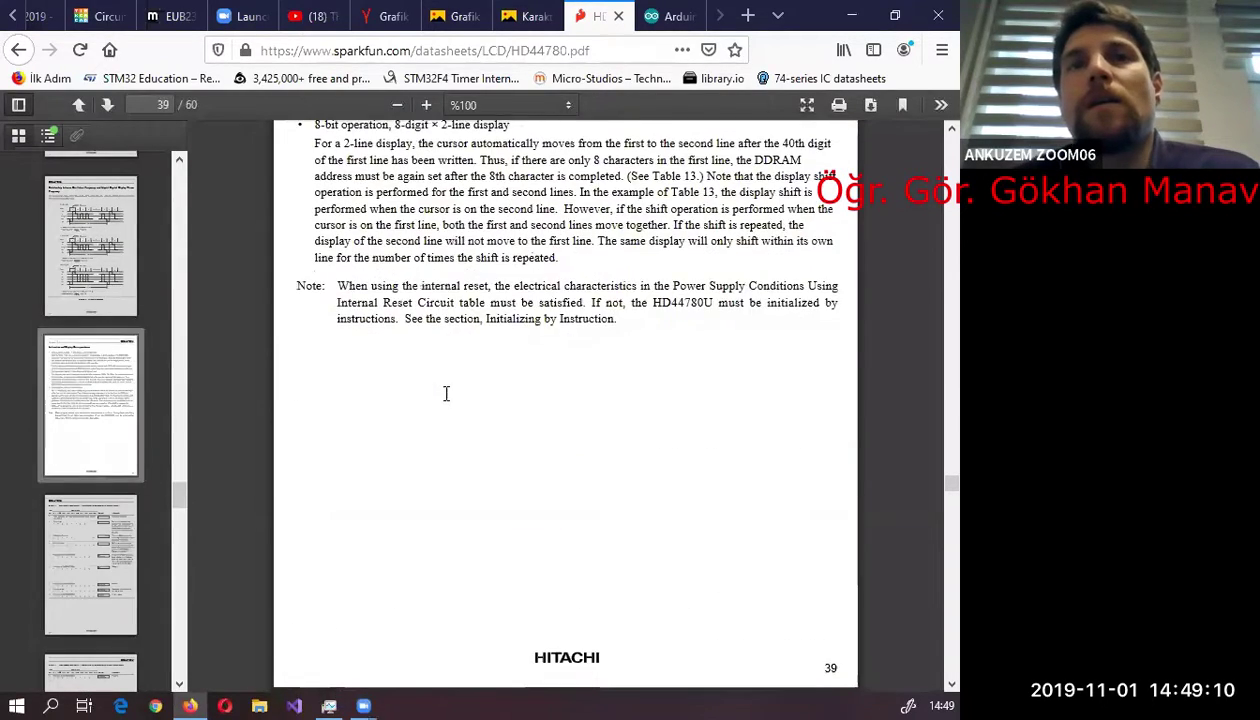
pyautogui.scroll(-3, 448, 399)
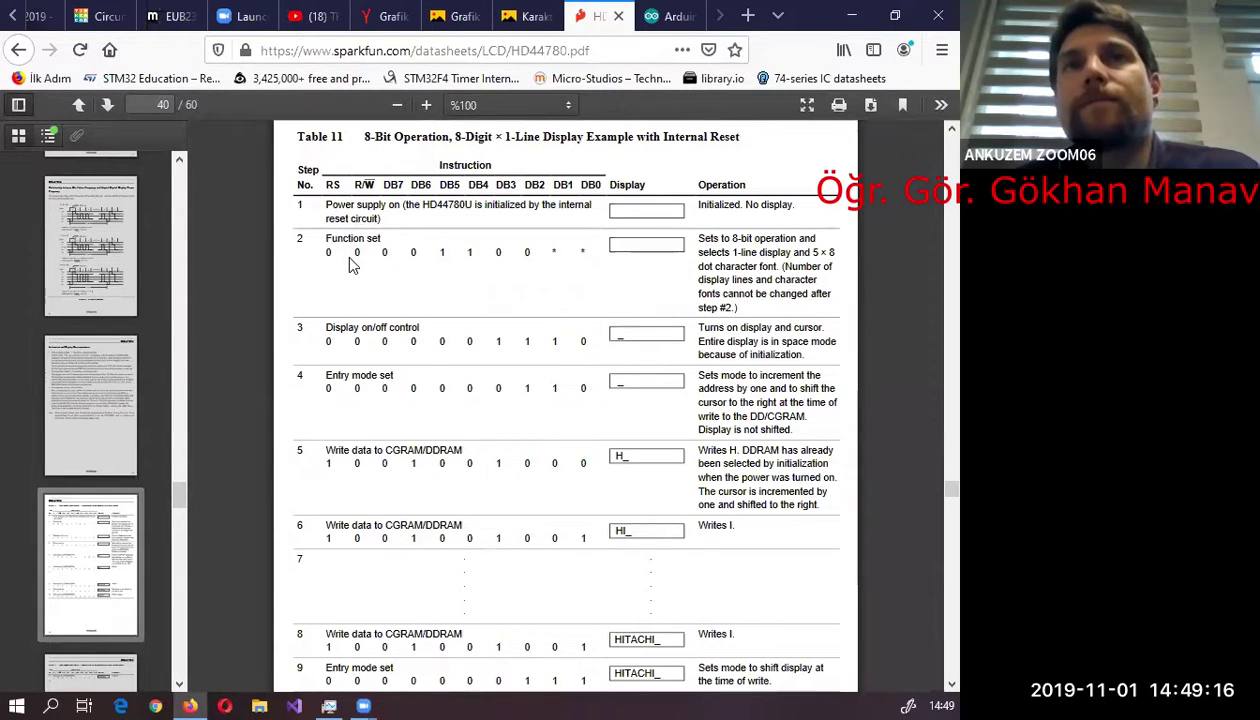
pyautogui.scroll(-8, 392, 272)
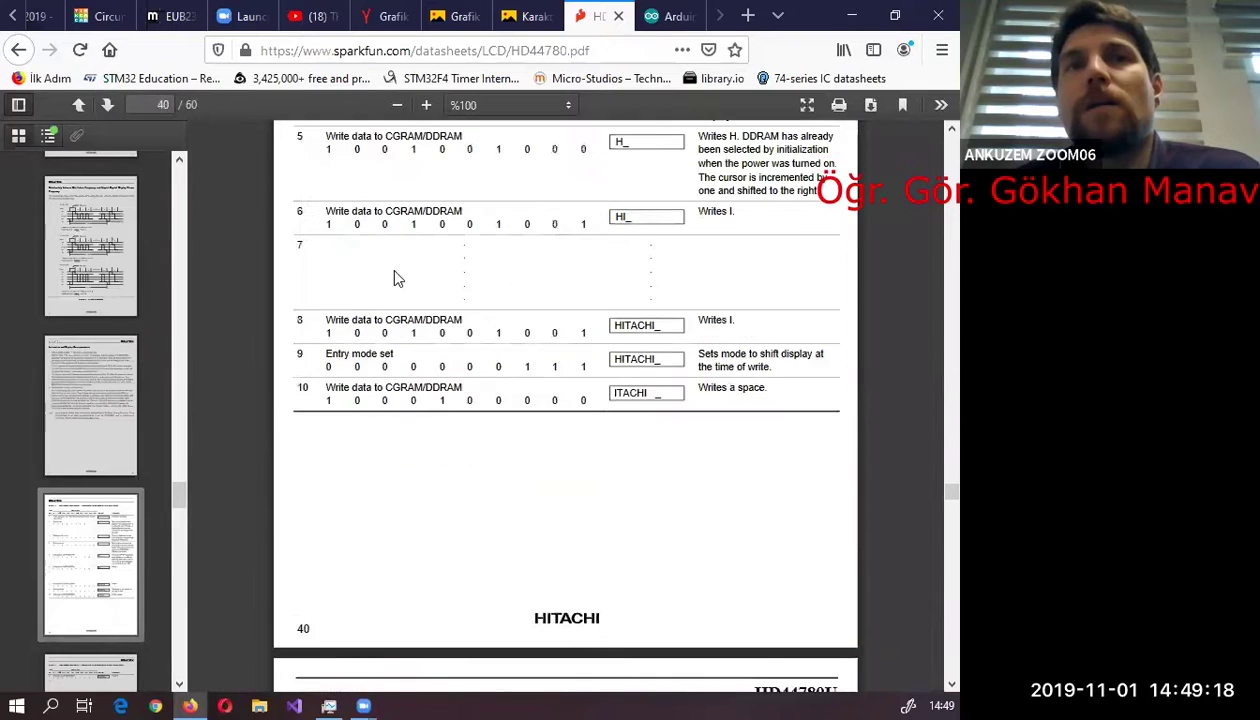
pyautogui.scroll(-10, 396, 278)
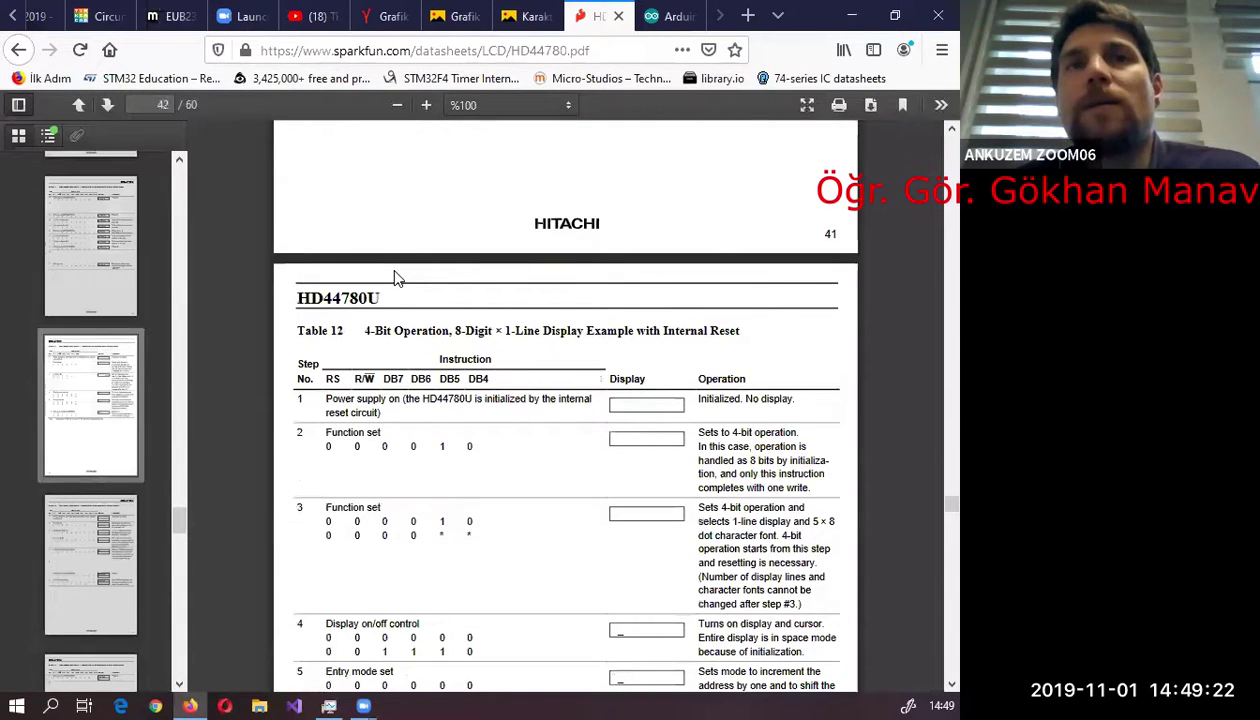
pyautogui.scroll(-20, 395, 277)
pyautogui.scroll(-6, 395, 270)
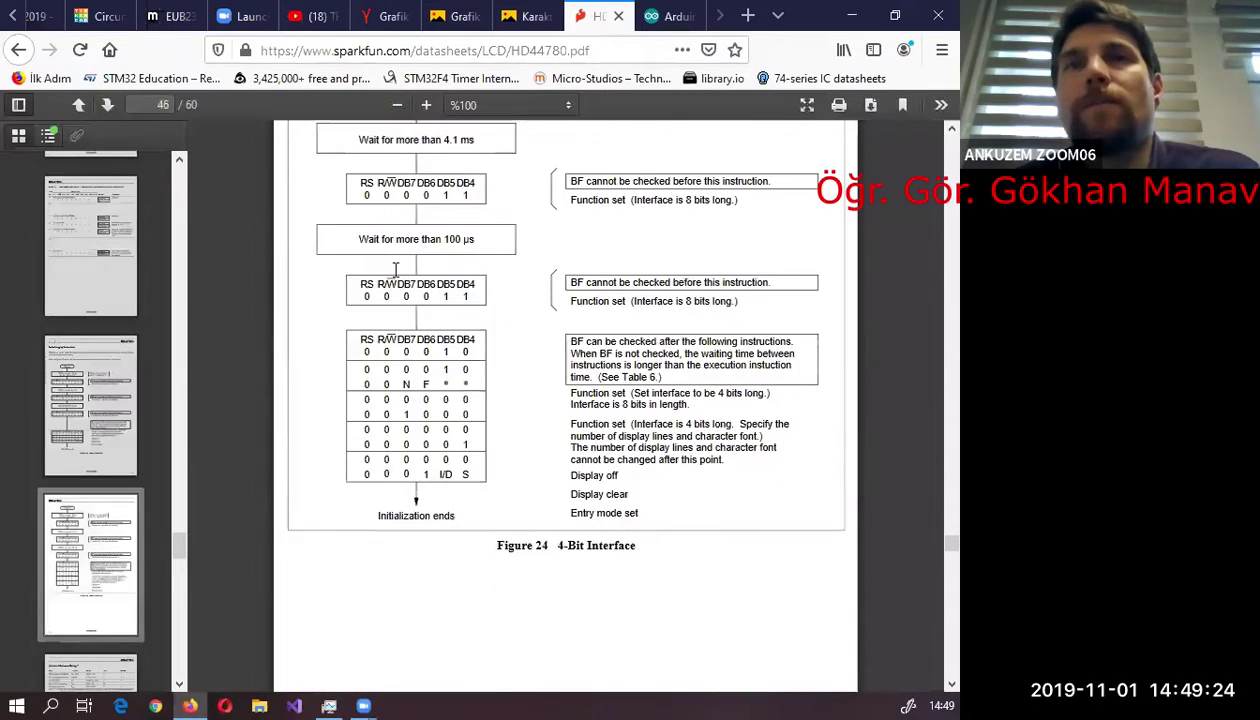
pyautogui.scroll(-20, 396, 272)
pyautogui.scroll(-20, 395, 275)
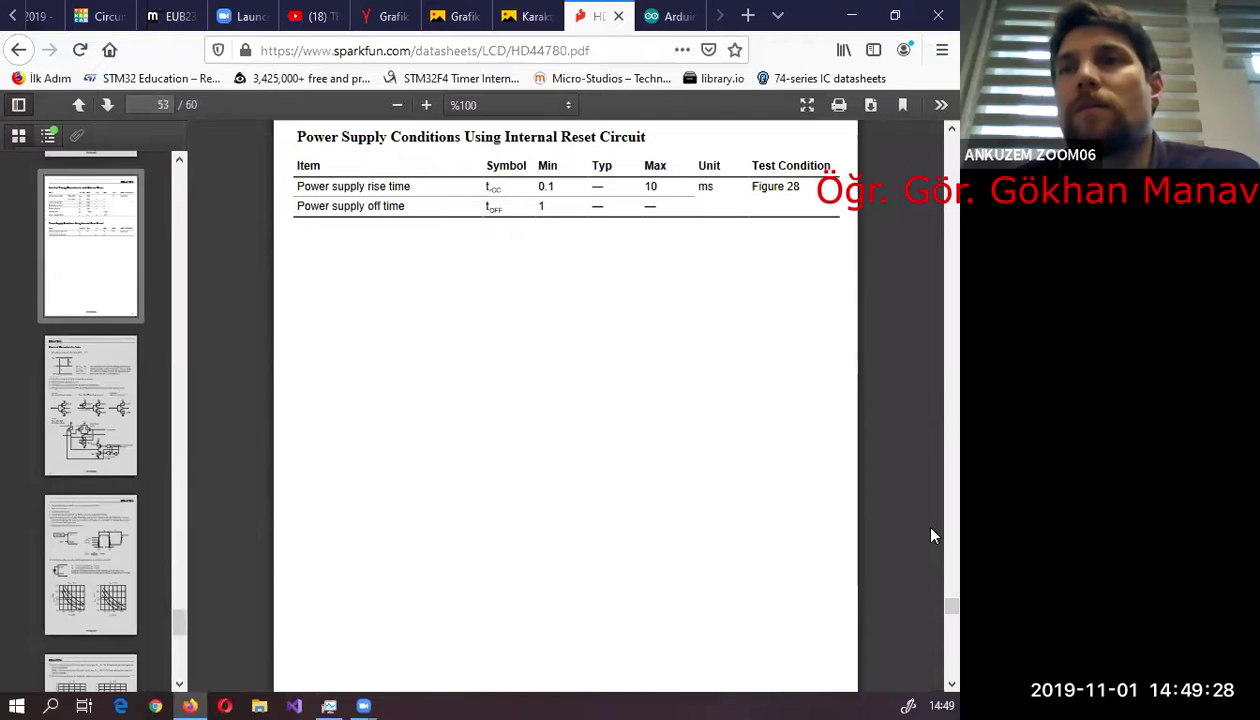
# - Return to the datasheet's Table 6 Instructions on page 24
pyautogui.scroll(20, 931, 604)
pyautogui.scroll(20, 931, 378)
pyautogui.scroll(5, 107, 311)
pyautogui.scroll(3, 100, 365)
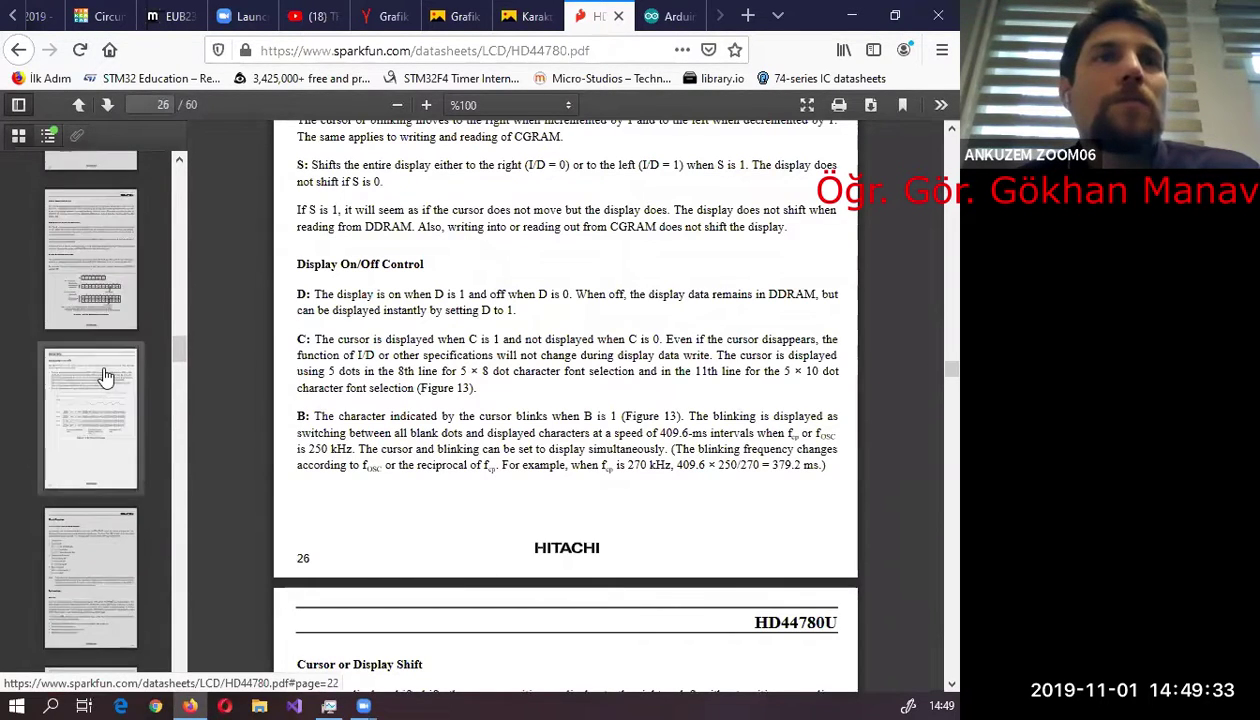
pyautogui.scroll(-3, 133, 545)
pyautogui.click(133, 545)
pyautogui.scroll(-2, 505, 373)
pyautogui.scroll(-3, 500, 370)
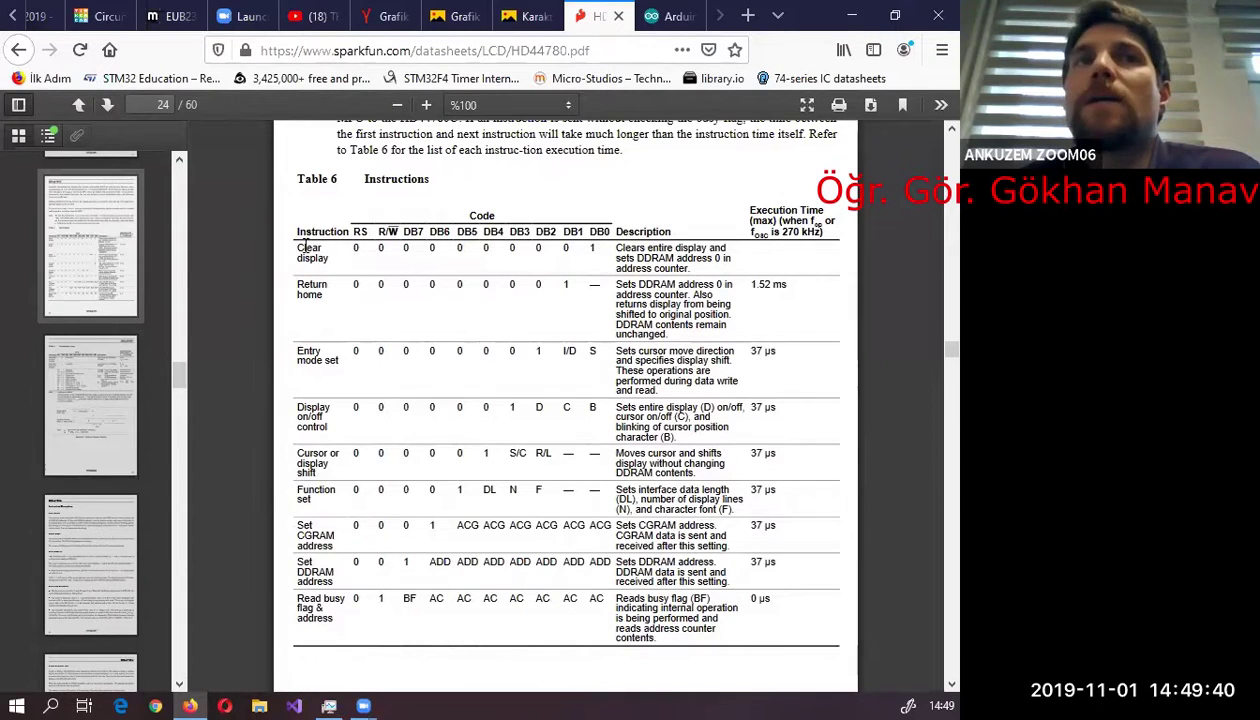
# - Highlight the Clear display instruction's DB7 to DB0 code, RS and R/W bits, and name in Table 6
pyautogui.moveTo(397, 250); pyautogui.dragTo(591, 256)
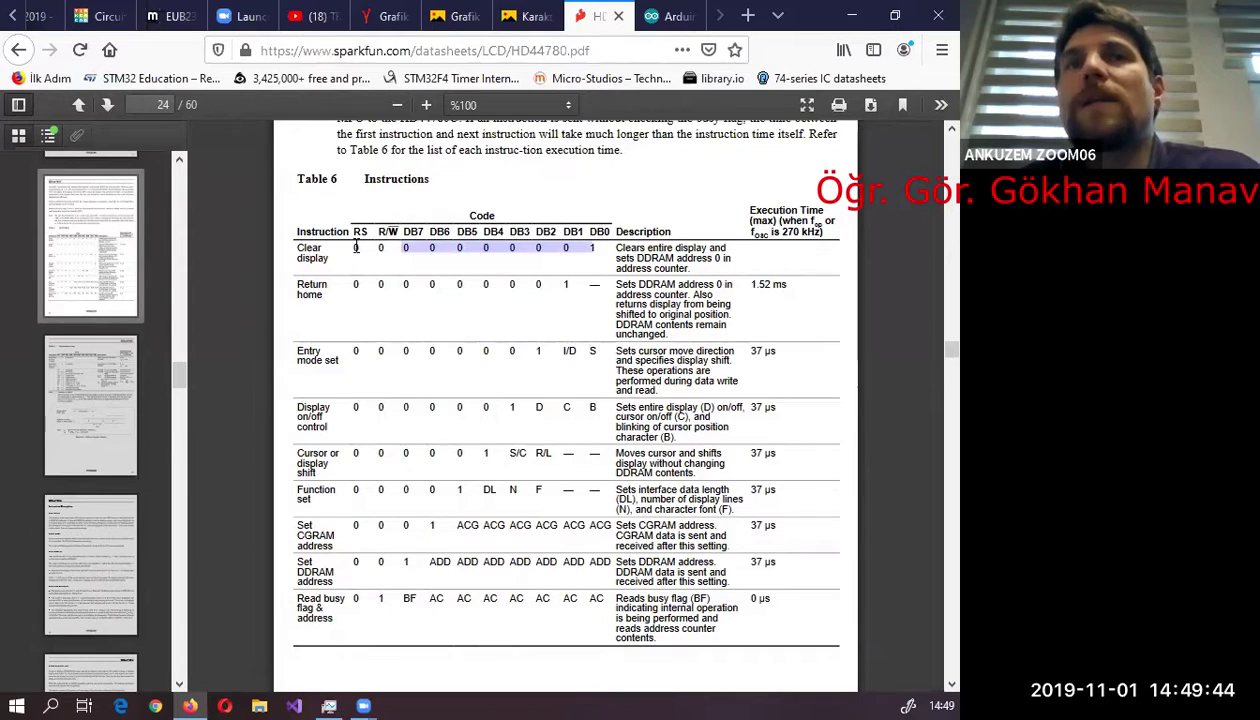
pyautogui.moveTo(355, 248); pyautogui.dragTo(377, 252)
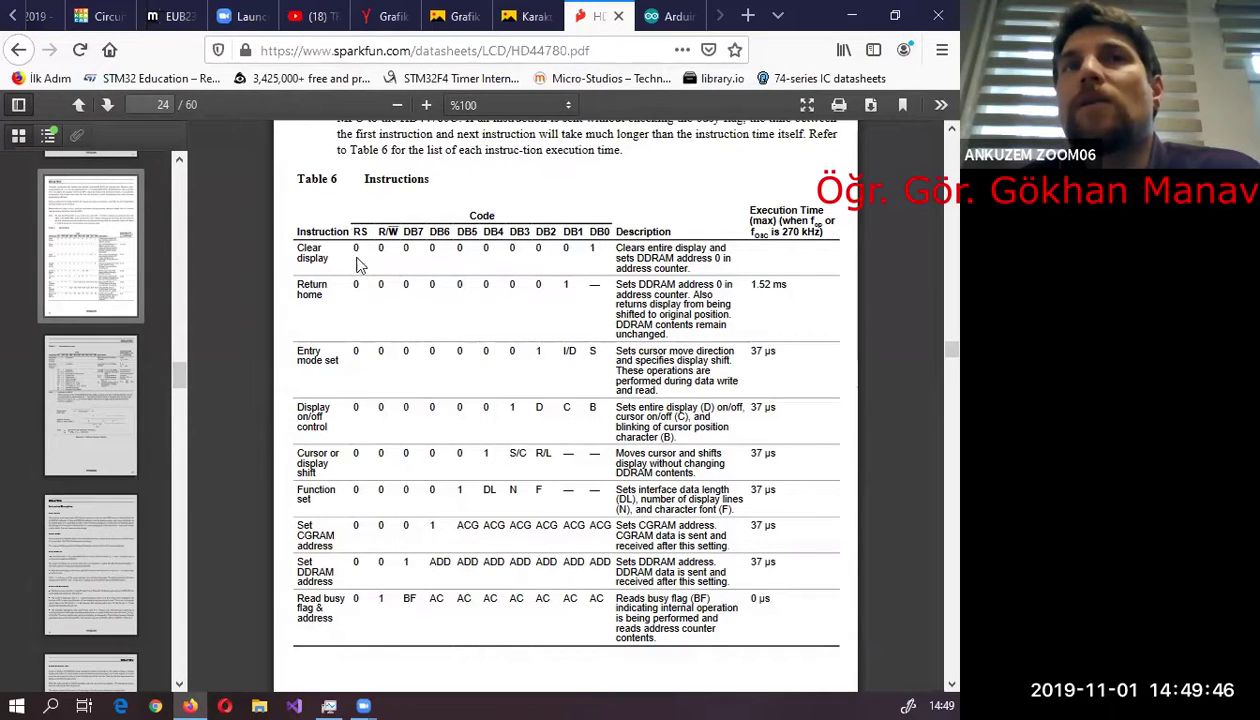
pyautogui.moveTo(397, 250); pyautogui.dragTo(380, 263)
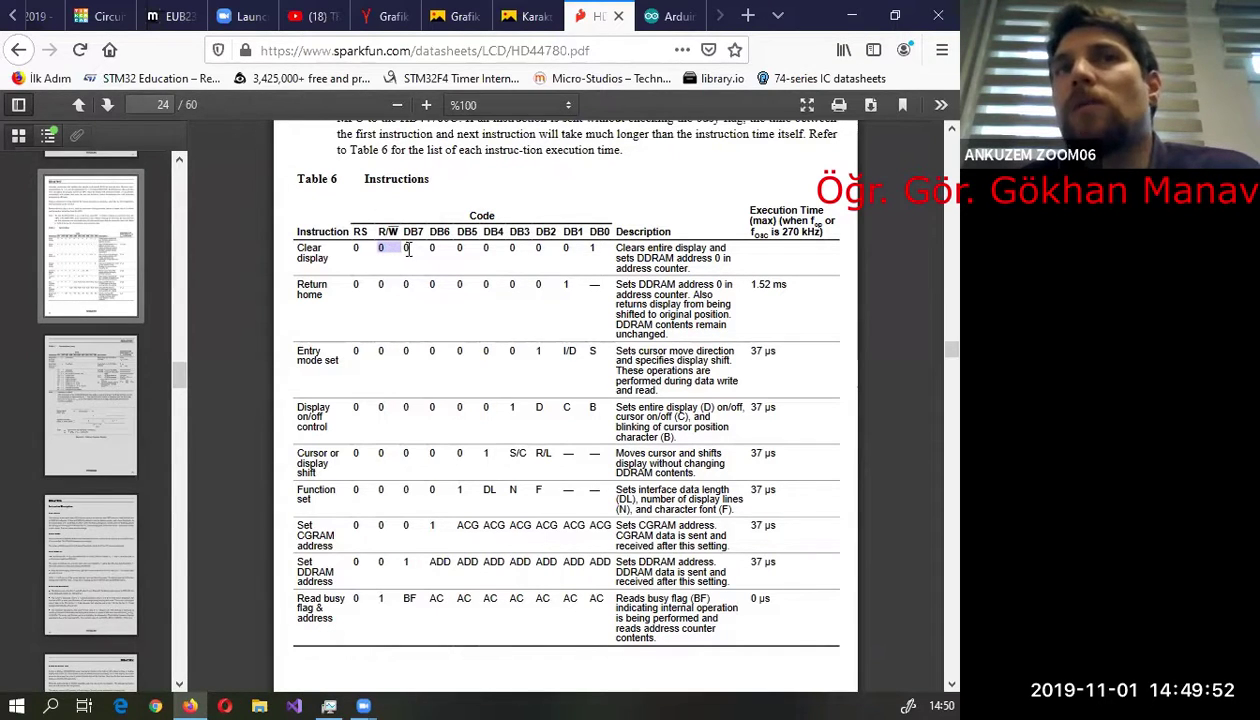
pyautogui.doubleClick(309, 248)
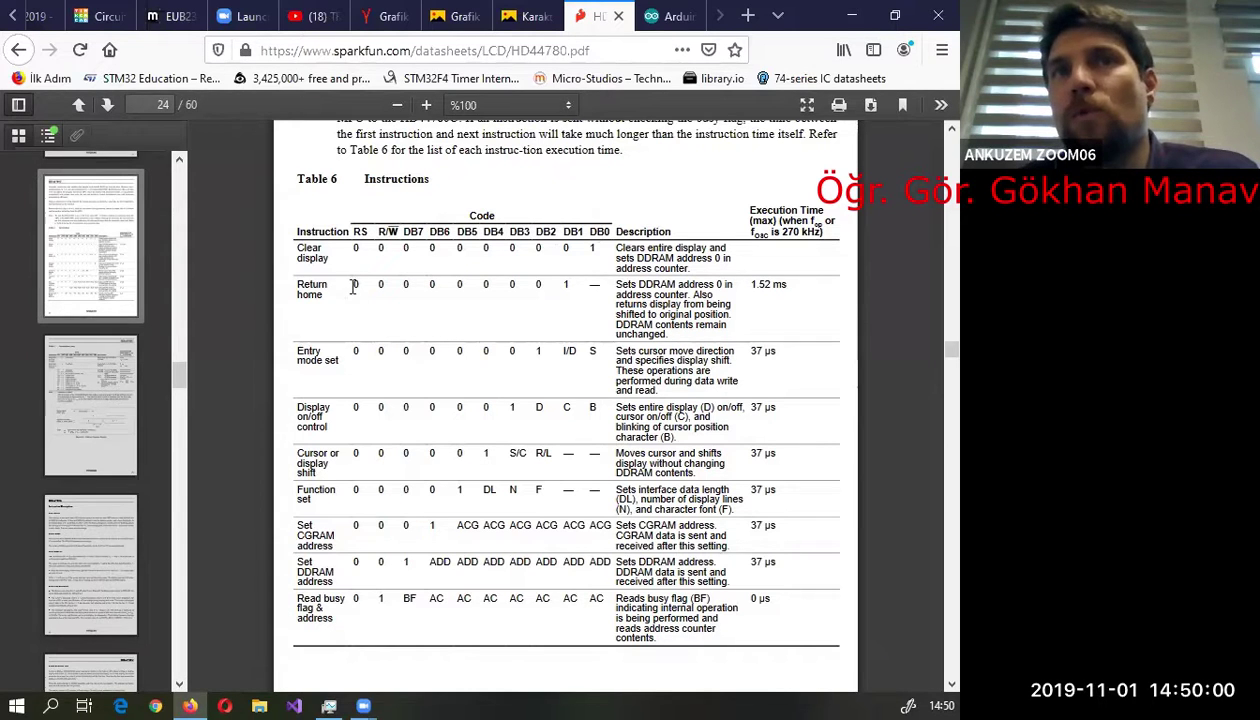
# - Highlight the Return home instruction's code in Table 6, review the remaining instructions and clear the highlight
pyautogui.tripleClick(593, 284)
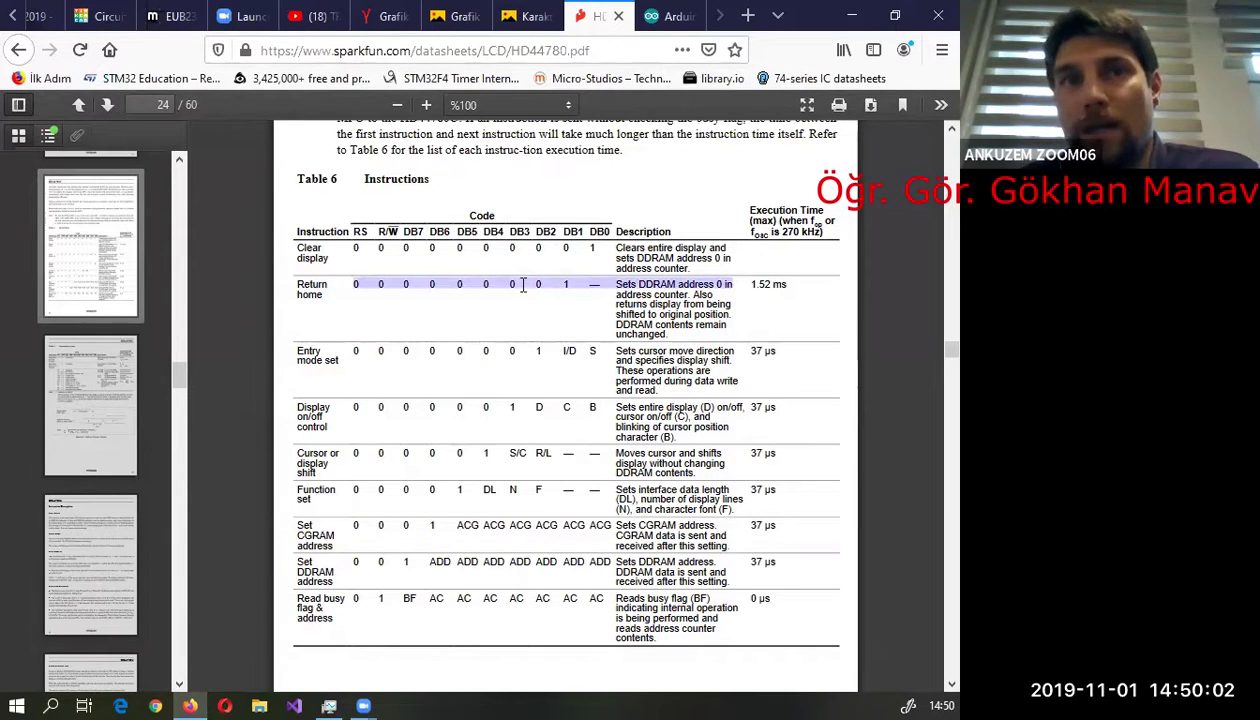
pyautogui.scroll(-3, 508, 283)
pyautogui.scroll(1, 345, 307)
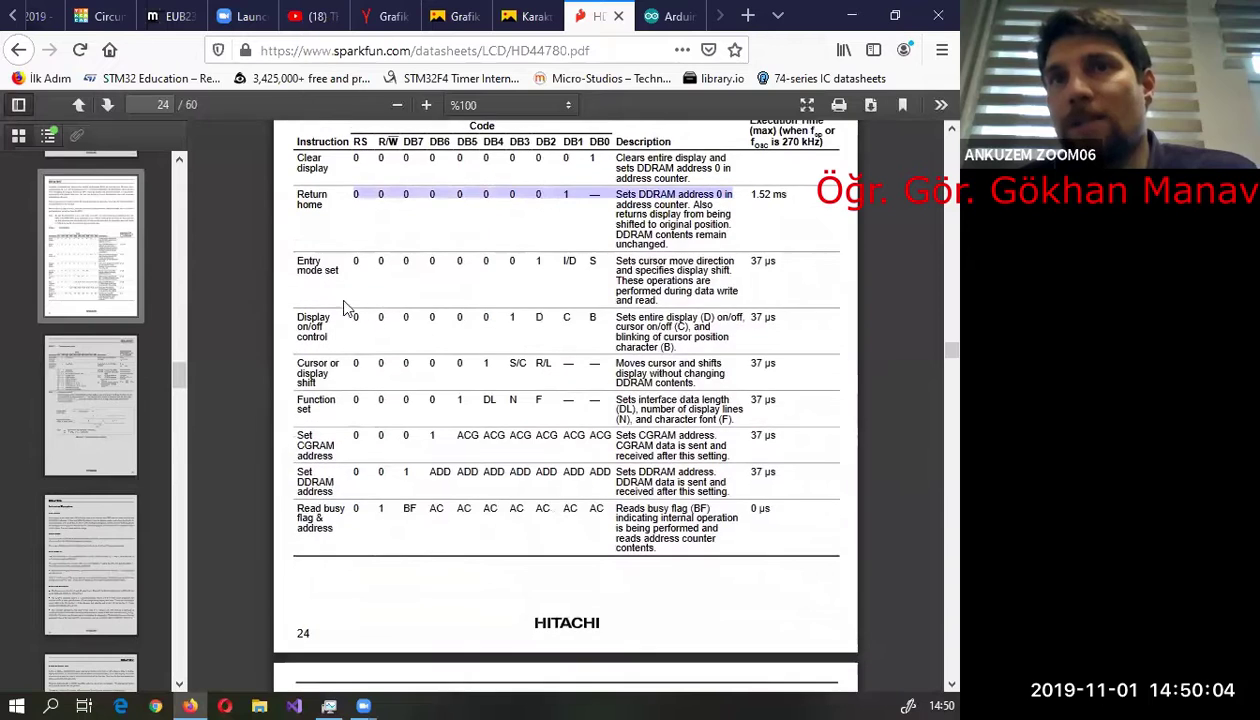
pyautogui.scroll(2, 478, 333)
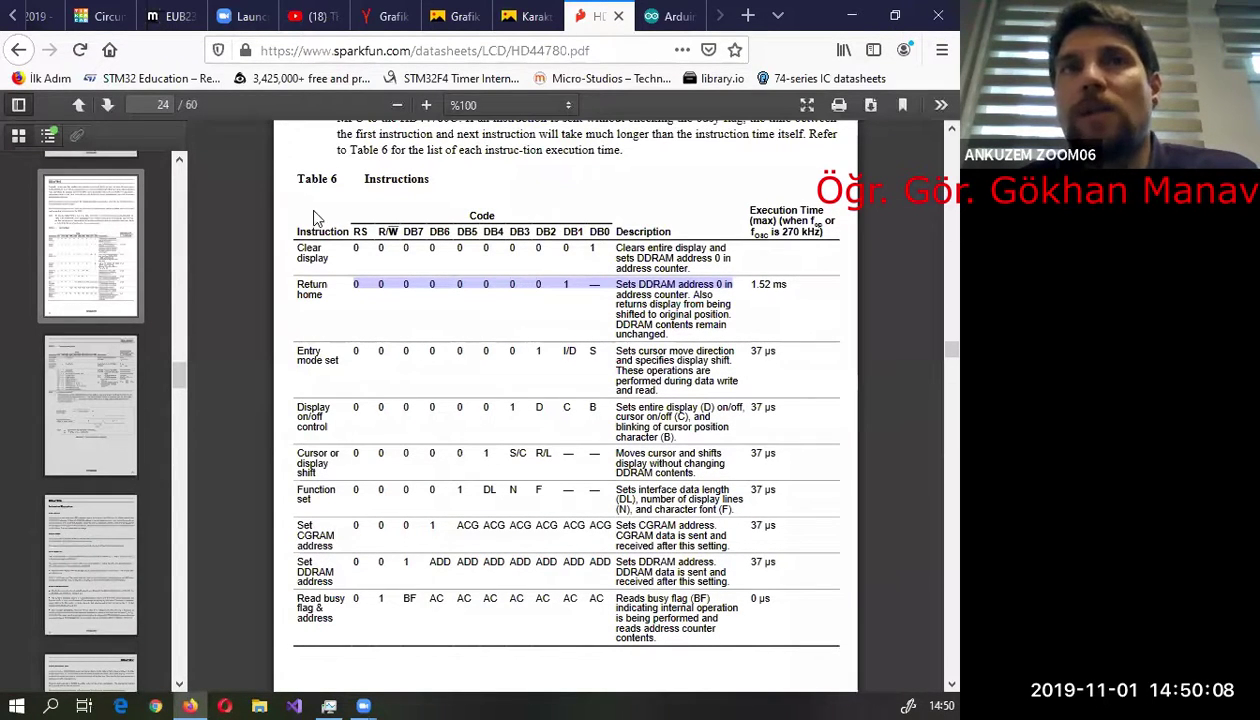
pyautogui.click(865, 255)
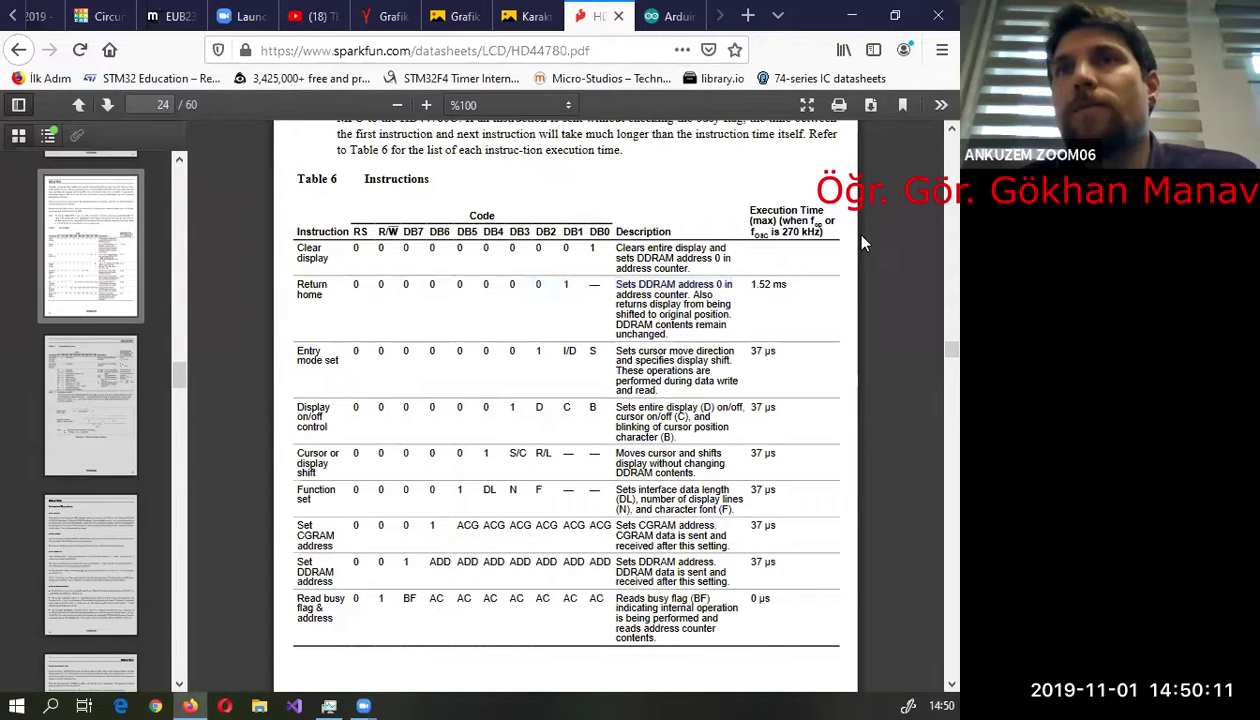
# - Switch to the Arduino website and open the Libraries page of its language reference
pyautogui.click(662, 17)
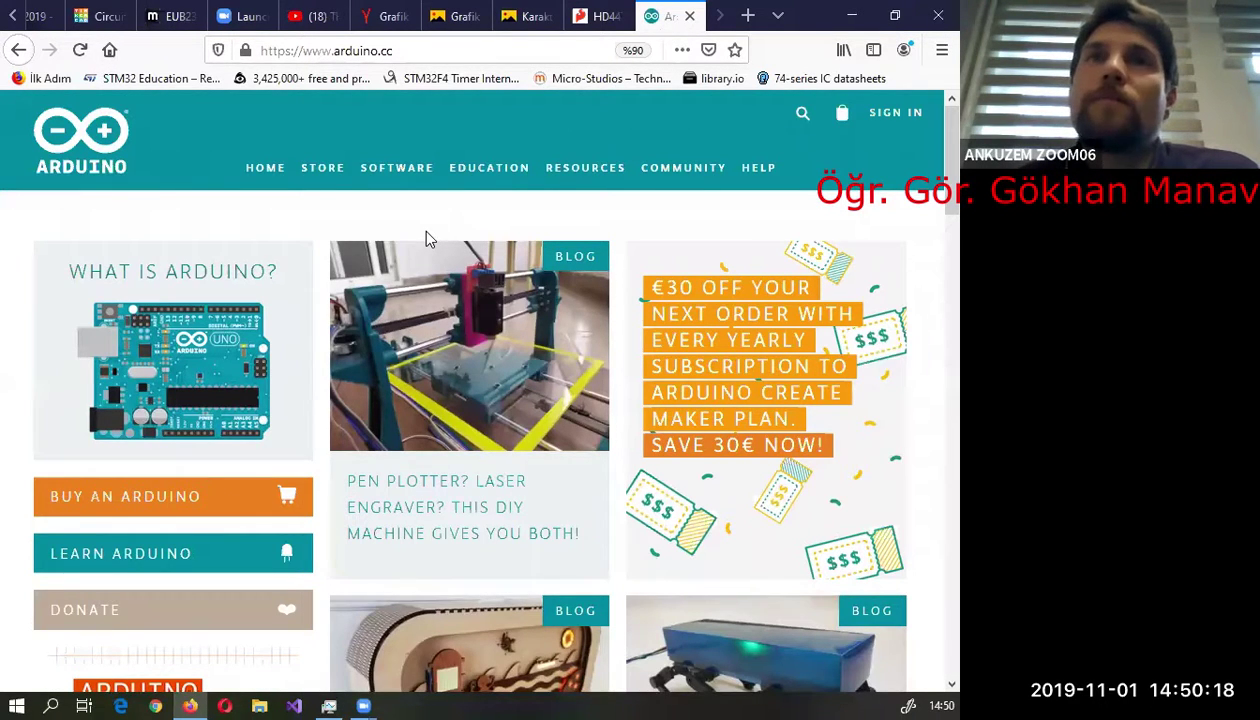
pyautogui.moveTo(600, 186)
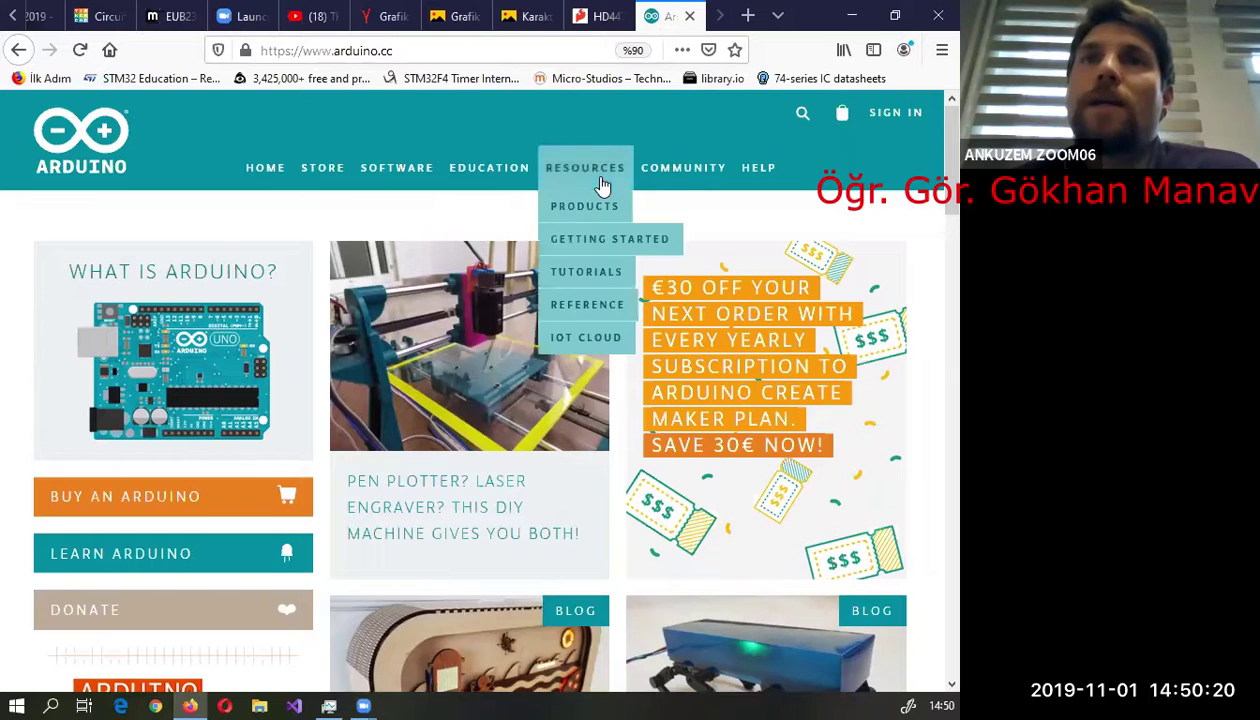
pyautogui.click(614, 313)
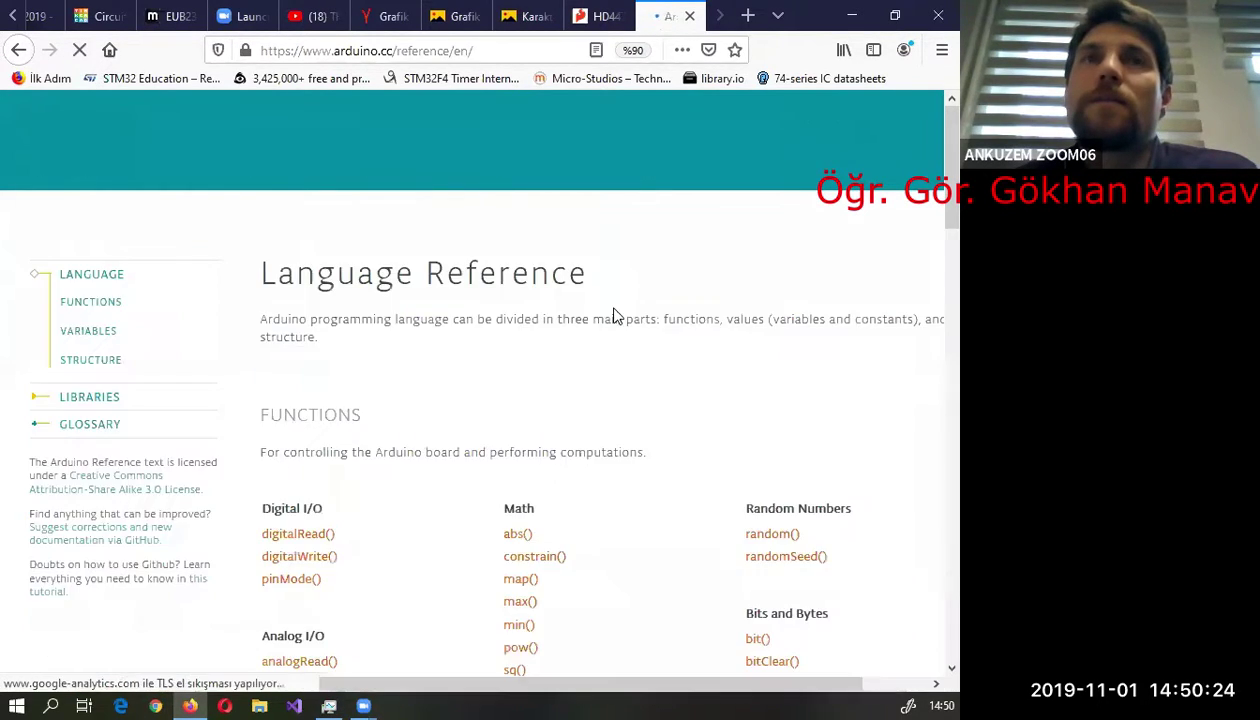
pyautogui.click(88, 399)
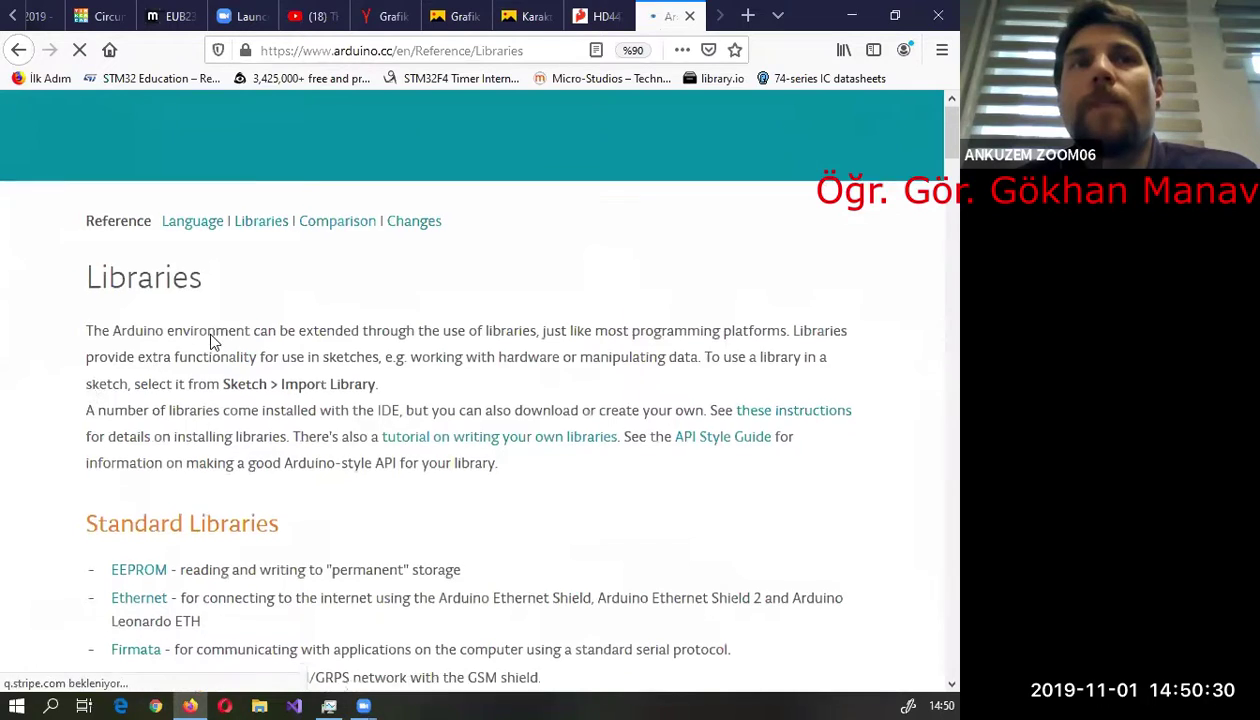
# - Look through the Standard Libraries list and open the LiquidCrystal library page
pyautogui.scroll(-3, 210, 342)
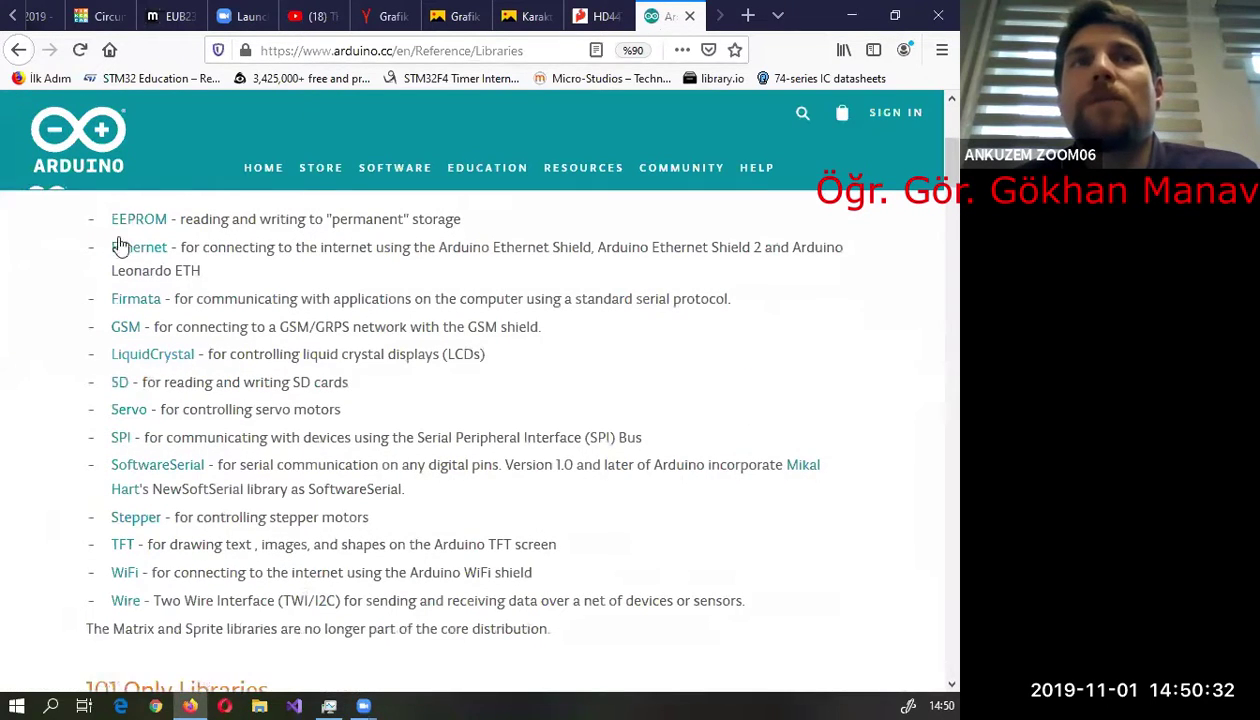
pyautogui.scroll(1, 200, 330)
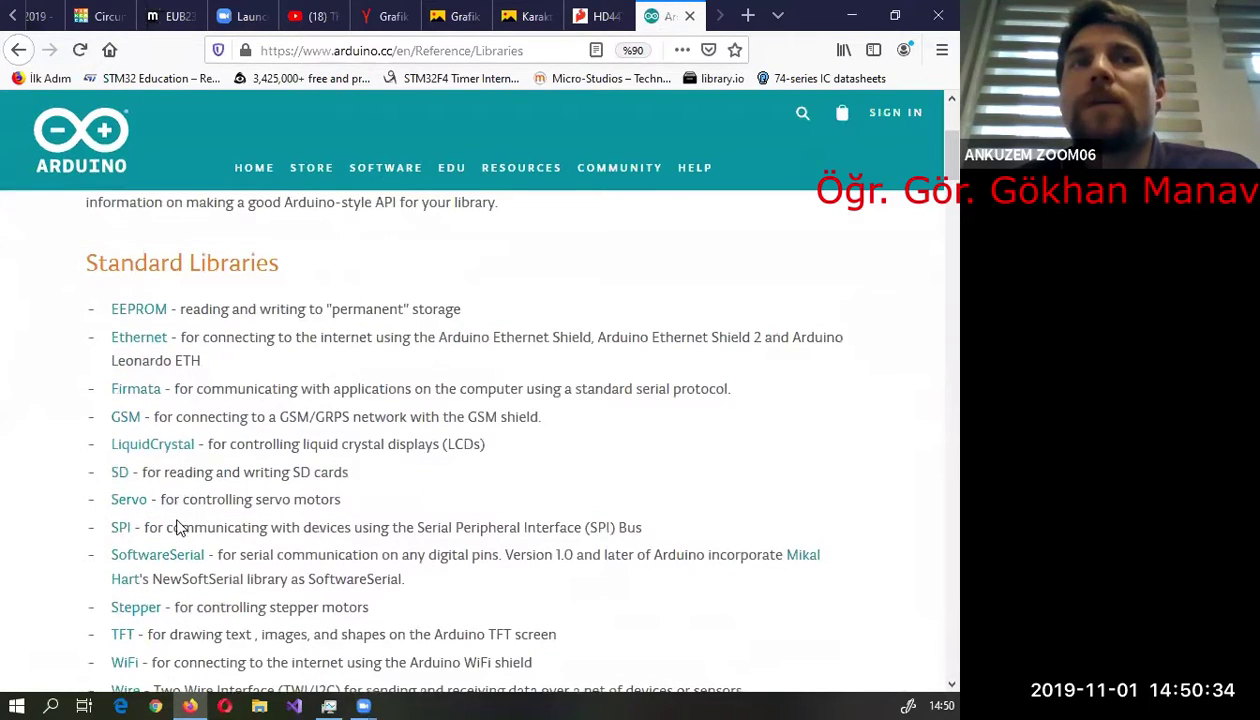
pyautogui.scroll(-1, 86, 538)
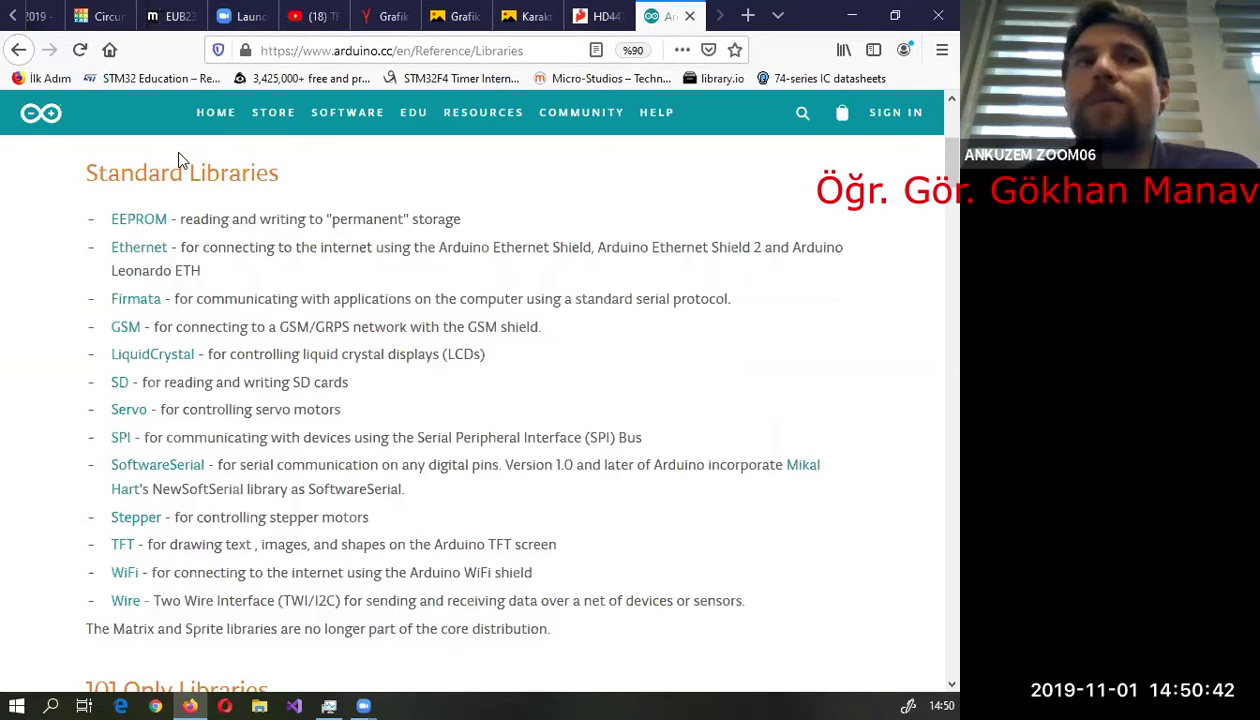
pyautogui.click(148, 364)
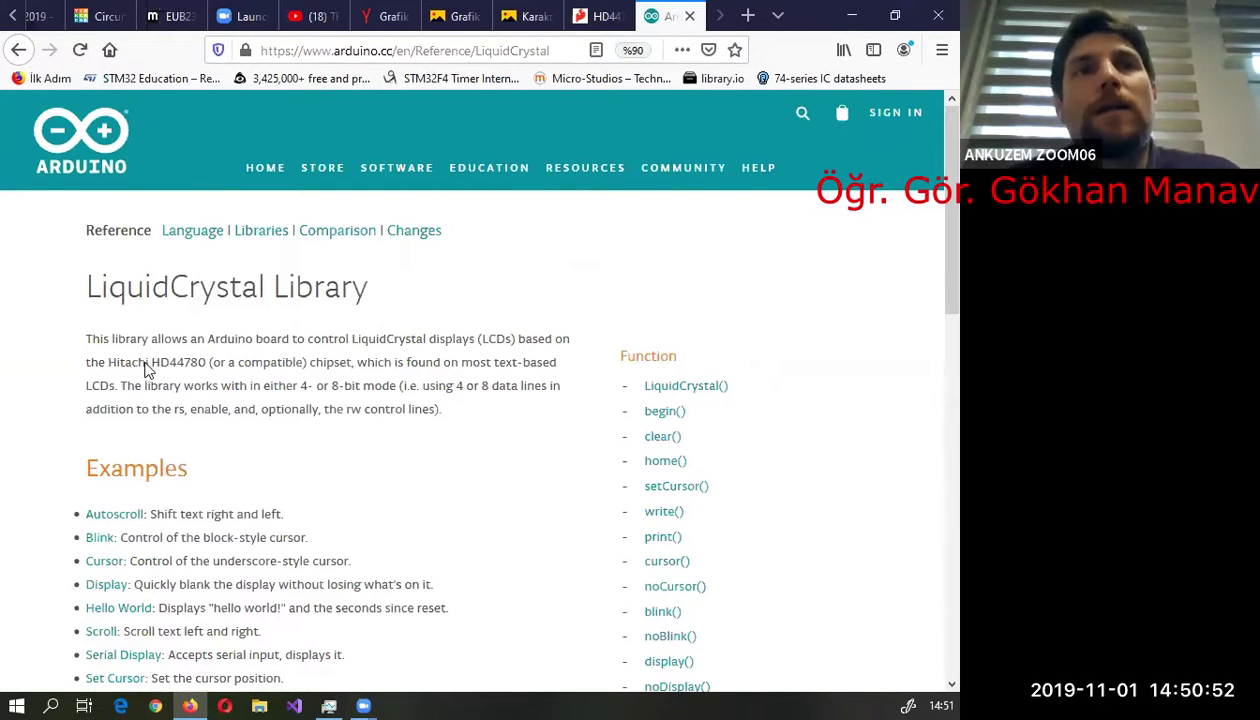
# - Highlight the Hitachi HD44780 compatible chipset mention in the LiquidCrystal library description, then clear the highlight
pyautogui.moveTo(108, 364); pyautogui.dragTo(188, 372)
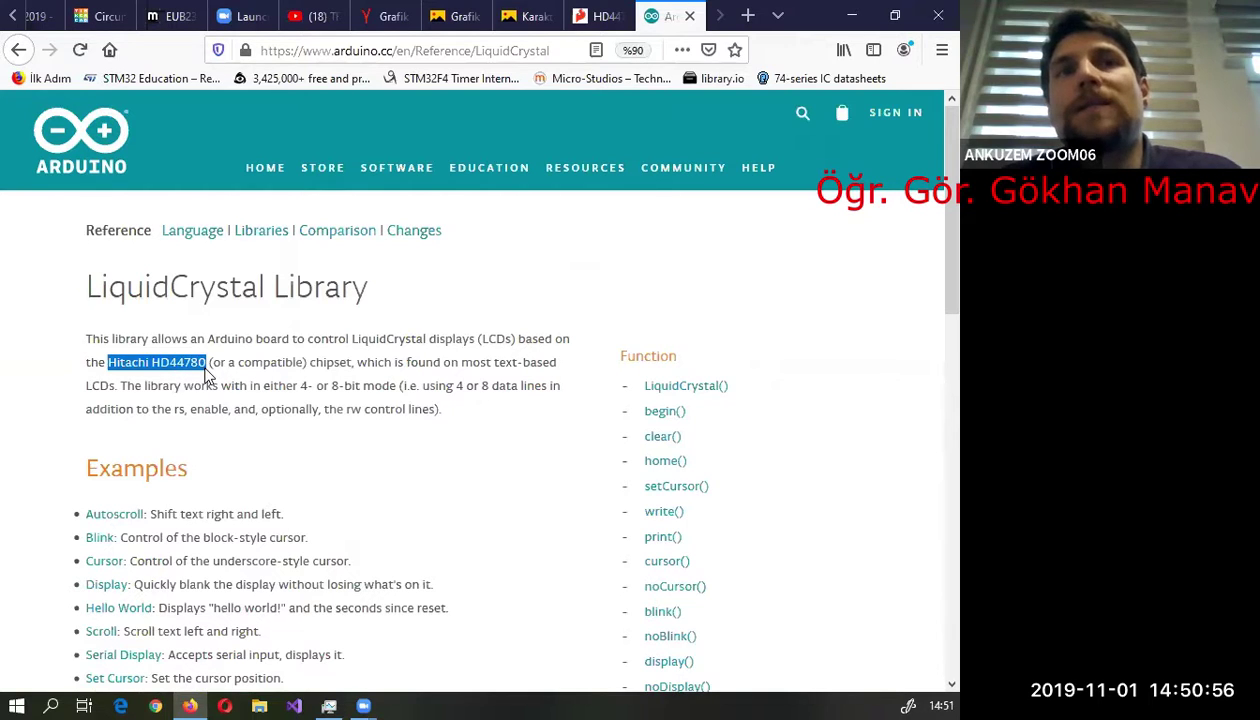
pyautogui.moveTo(349, 369); pyautogui.dragTo(108, 364)
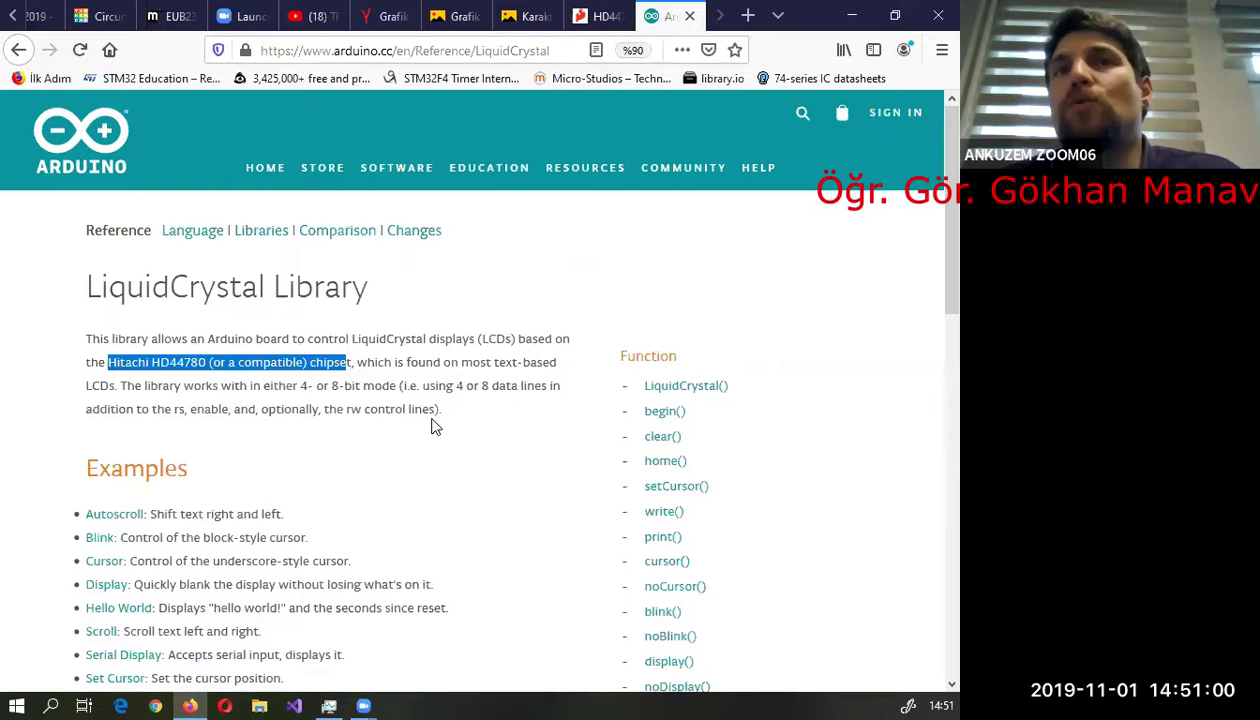
pyautogui.click(380, 470)
# - Review the library's examples and function list, and open the LiquidCrystal() function reference to its syntax section
pyautogui.scroll(-2, 376, 458)
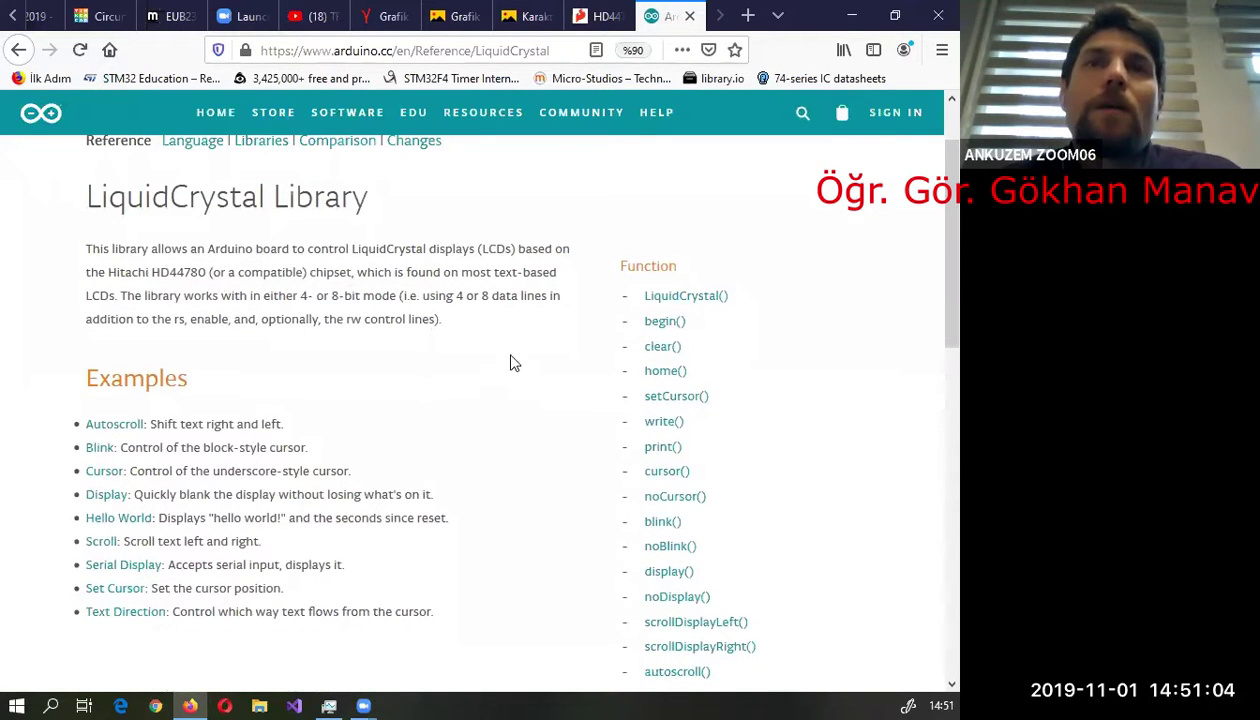
pyautogui.scroll(-4, 590, 556)
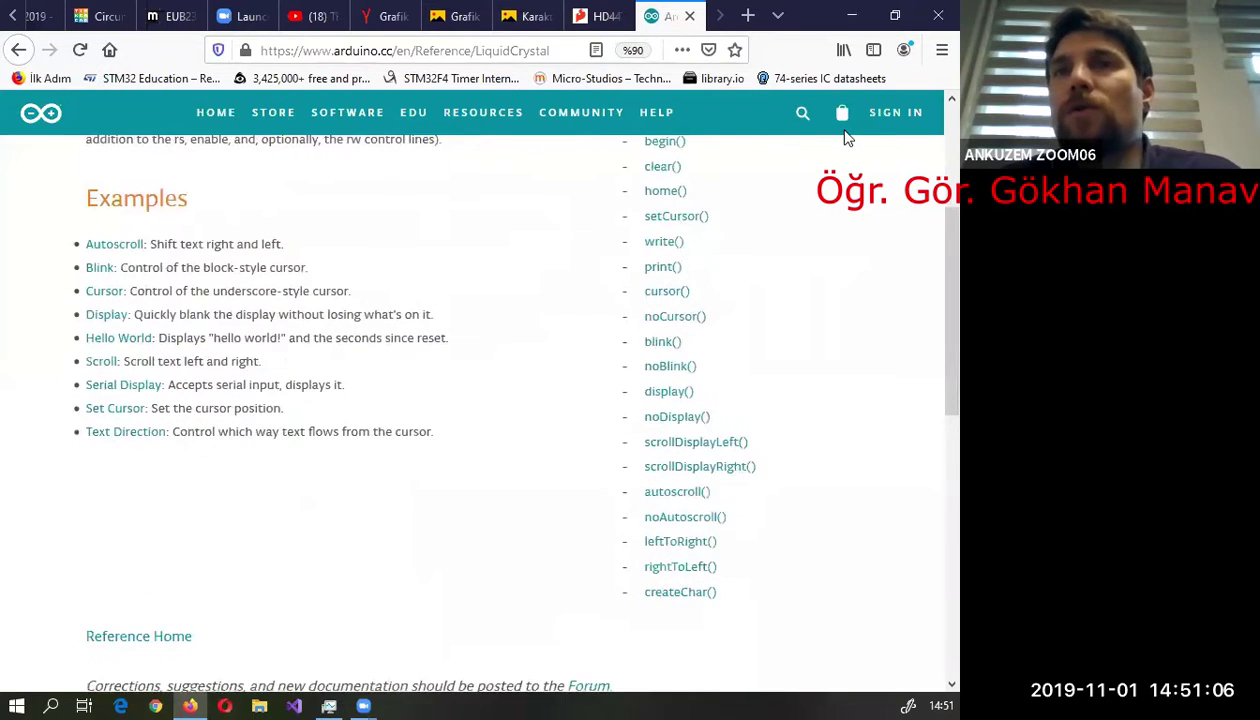
pyautogui.scroll(4, 632, 288)
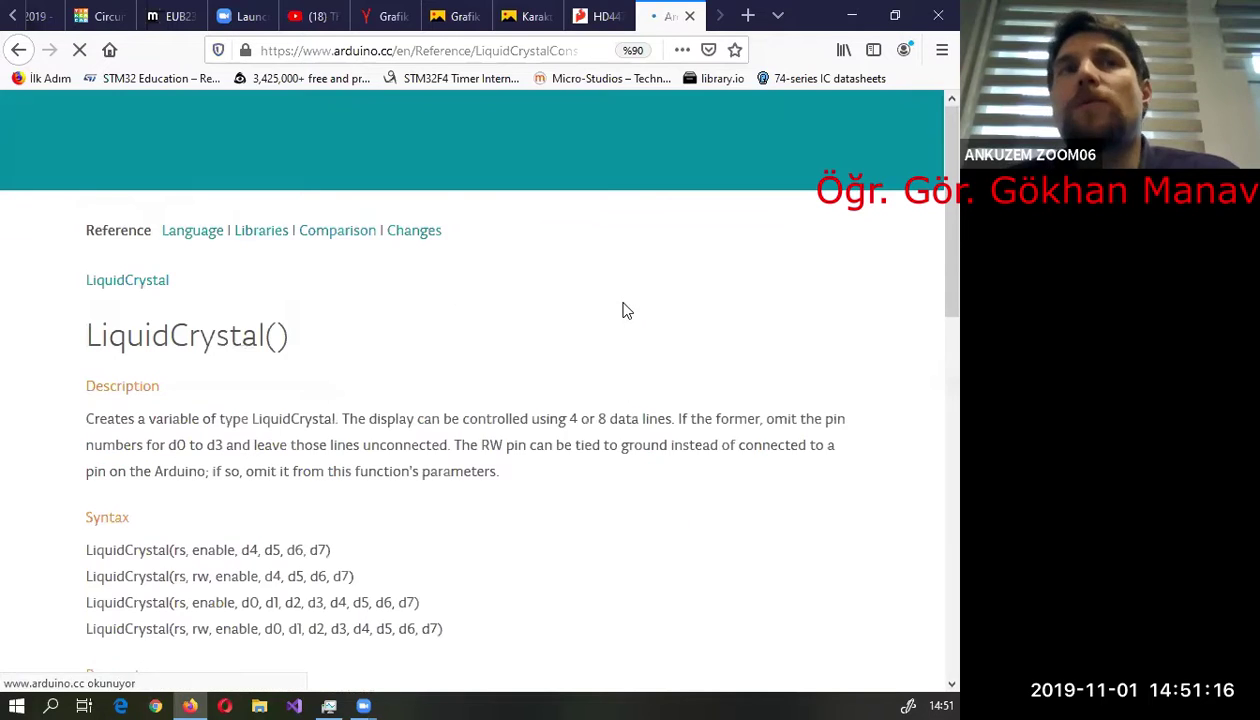
pyautogui.scroll(-2, 295, 316)
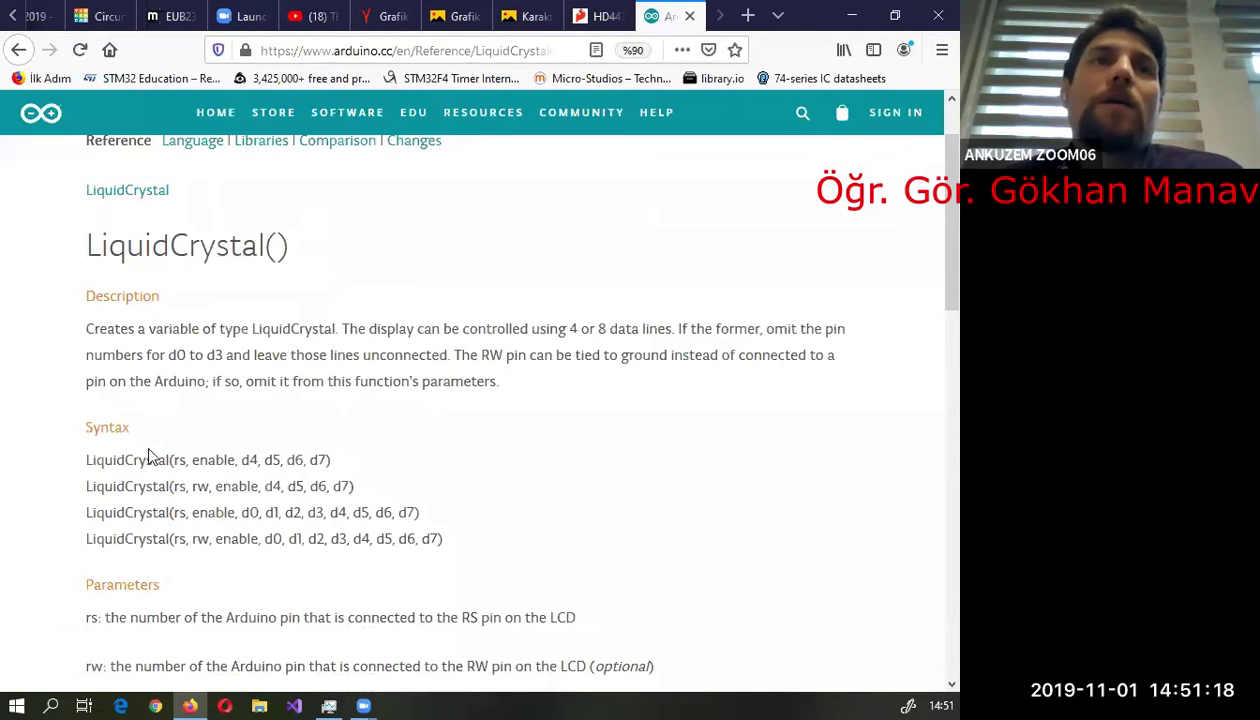
# - Highlight the four LiquidCrystal() syntax variants in the function reference, then clear the highlight
pyautogui.moveTo(86, 452); pyautogui.dragTo(447, 541)
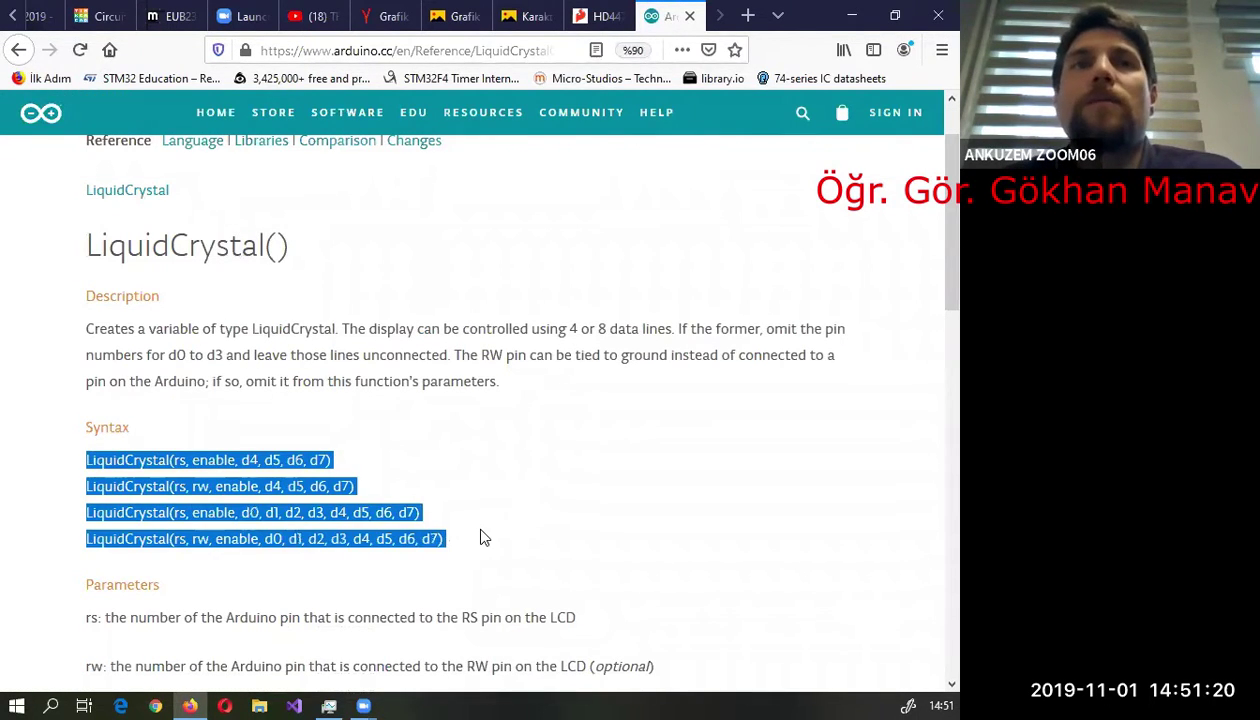
pyautogui.click(481, 538)
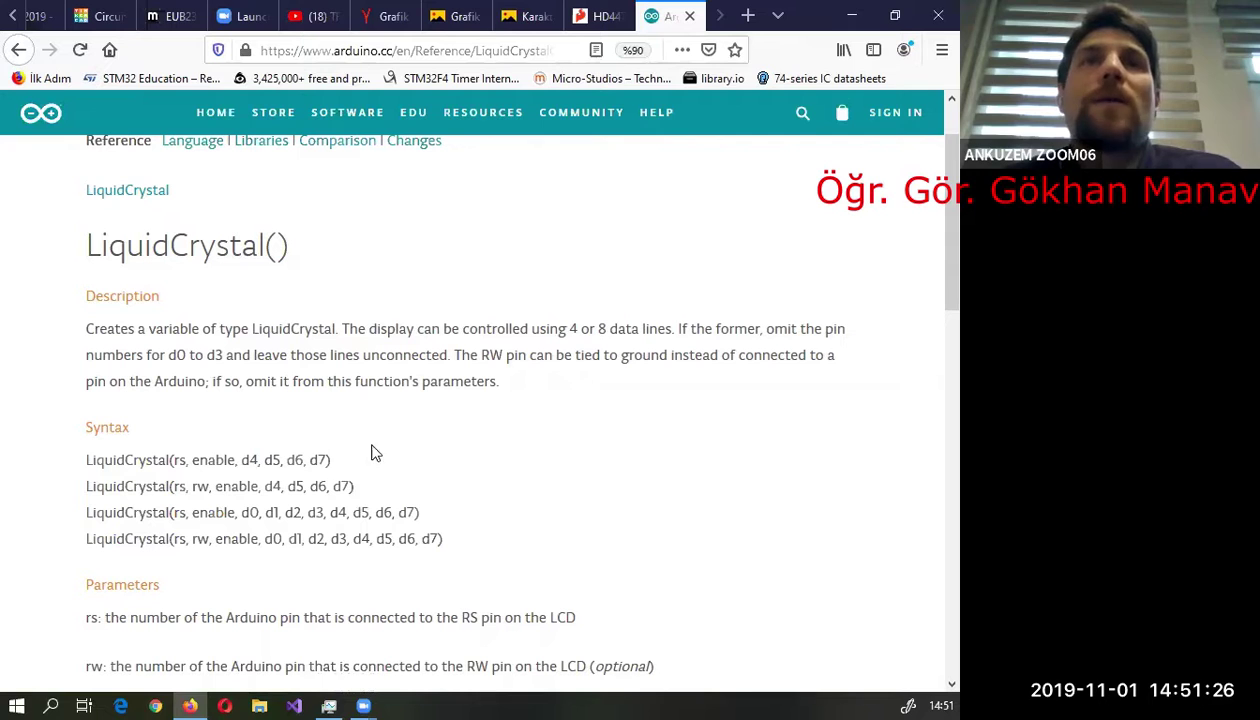
# - Switch to Tinkercad and leave the open LCD circuit to create a new blank circuit
pyautogui.click(100, 16)
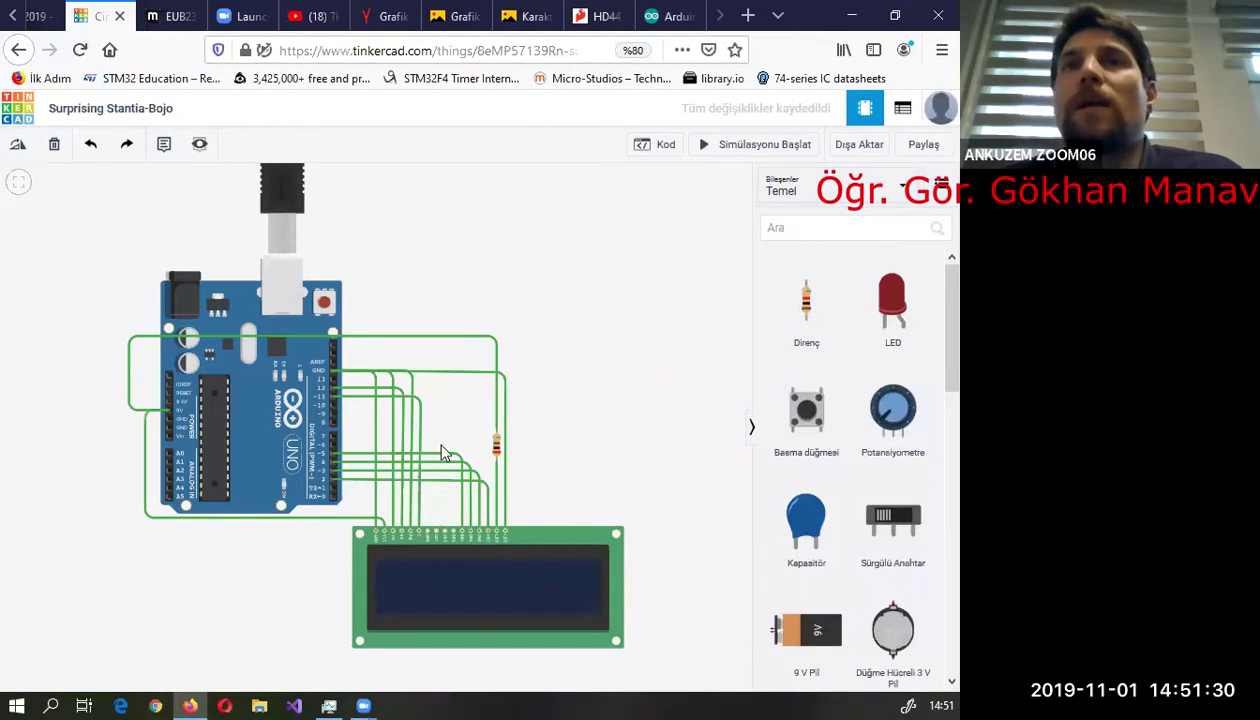
pyautogui.click(24, 112)
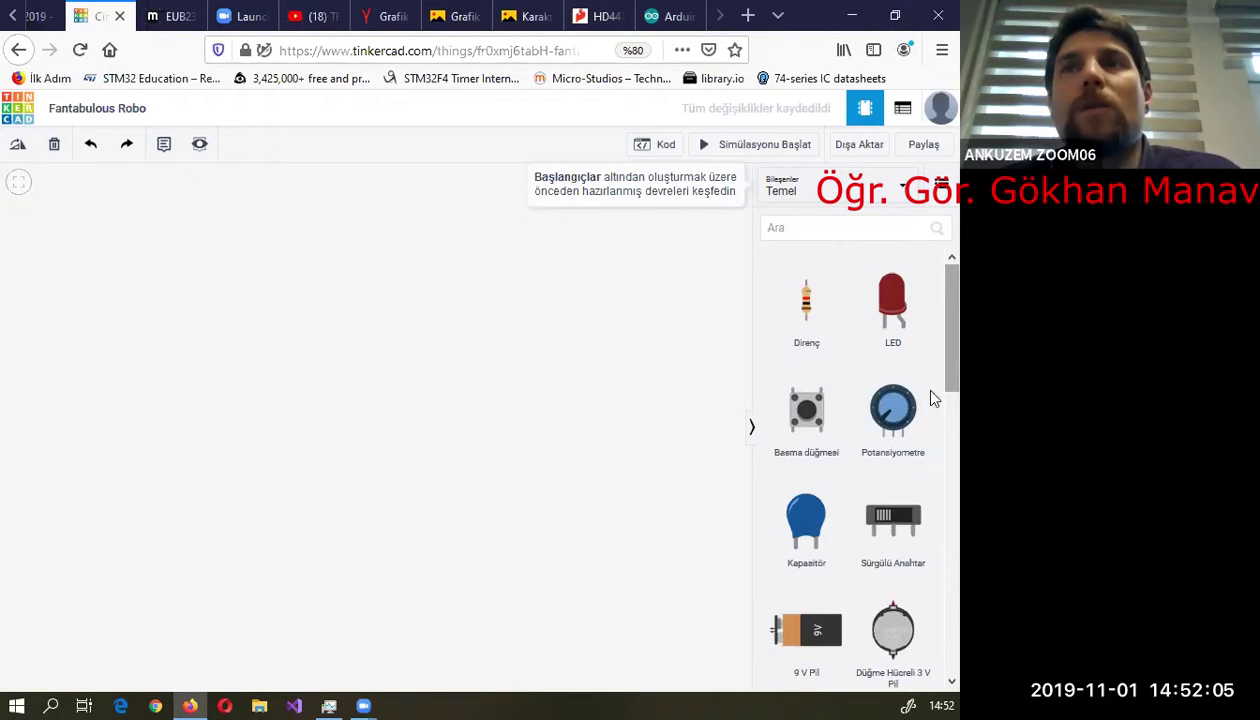
# - Show all components (Tümü) and place an Arduino Uno R3 in the lower middle of the workspace
pyautogui.click(786, 188)
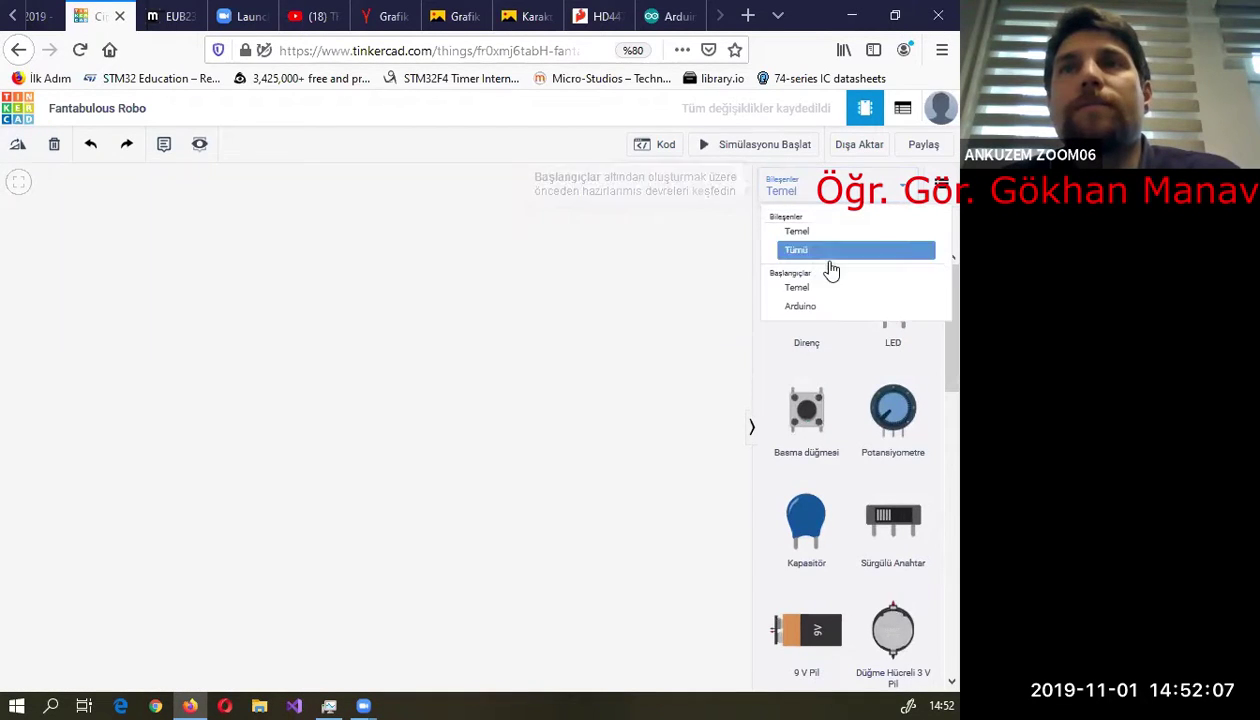
pyautogui.click(818, 253)
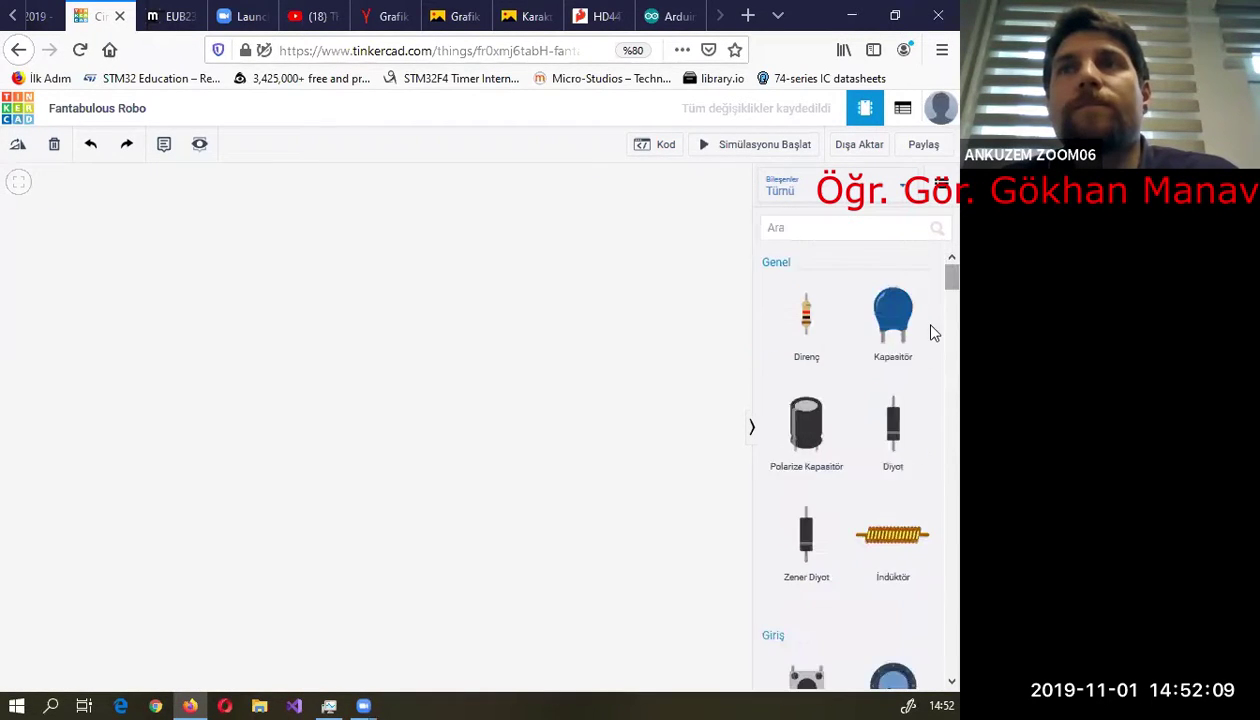
pyautogui.scroll(-5, 930, 380)
pyautogui.moveTo(931, 307); pyautogui.dragTo(933, 484)
pyautogui.click(785, 495)
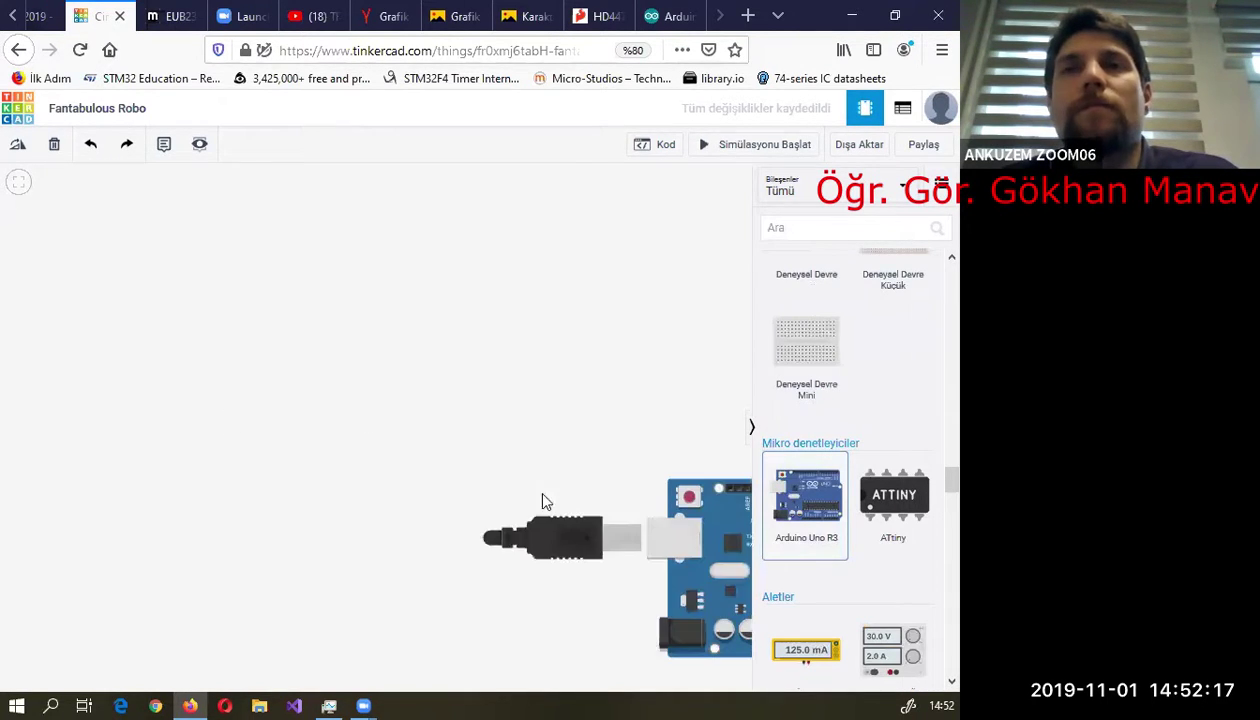
pyautogui.click(239, 430)
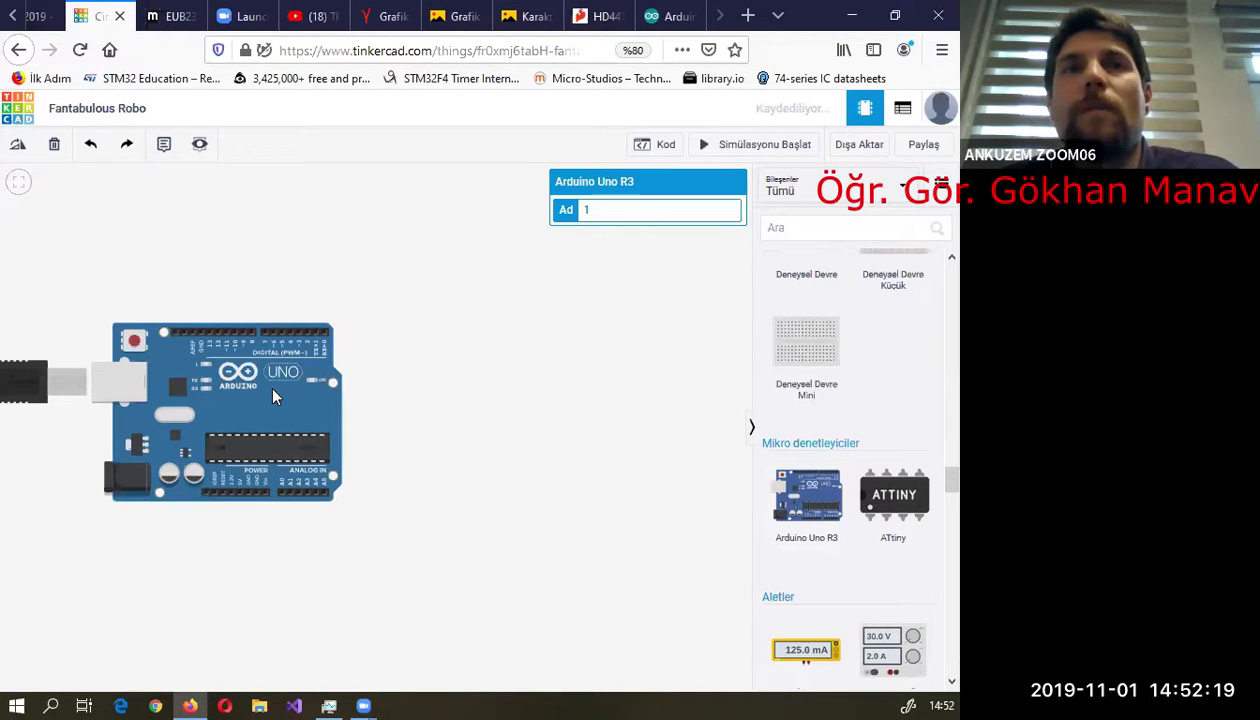
pyautogui.moveTo(260, 440); pyautogui.dragTo(483, 571)
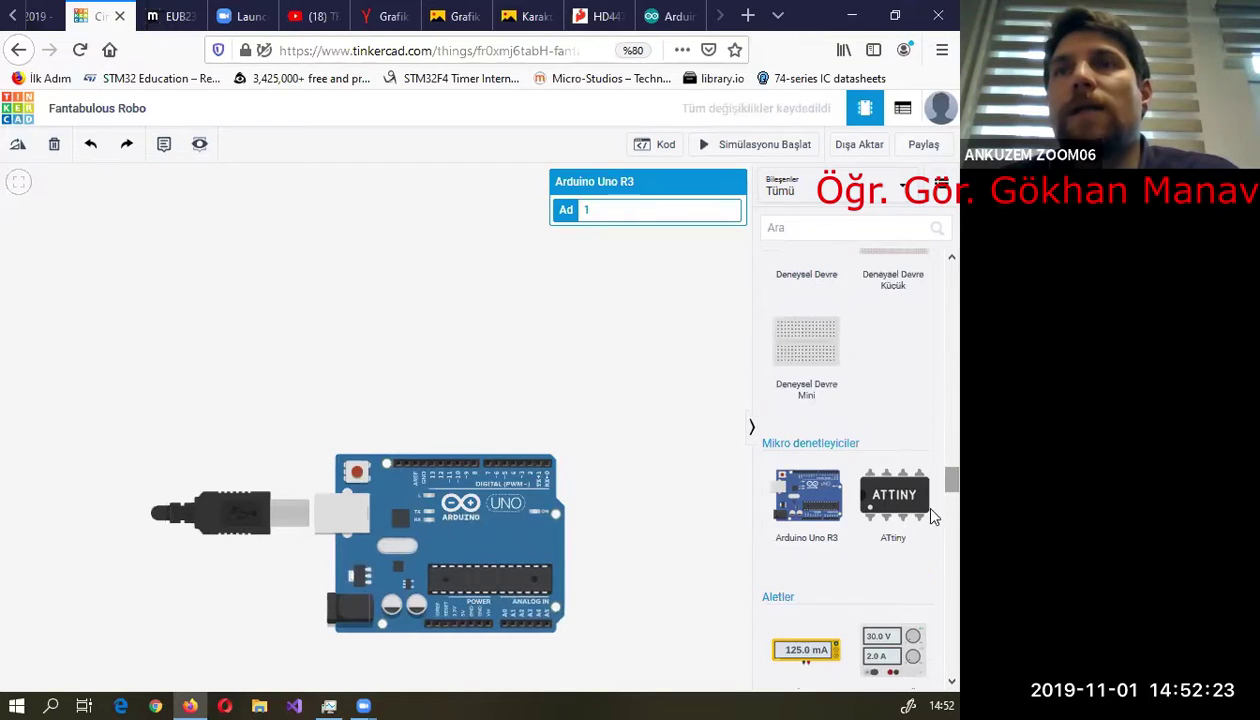
# - Find the LCD 16 x 2 among the components and place it above the Arduino
pyautogui.scroll(-3, 930, 490)
pyautogui.scroll(5, 930, 490)
pyautogui.scroll(5, 930, 399)
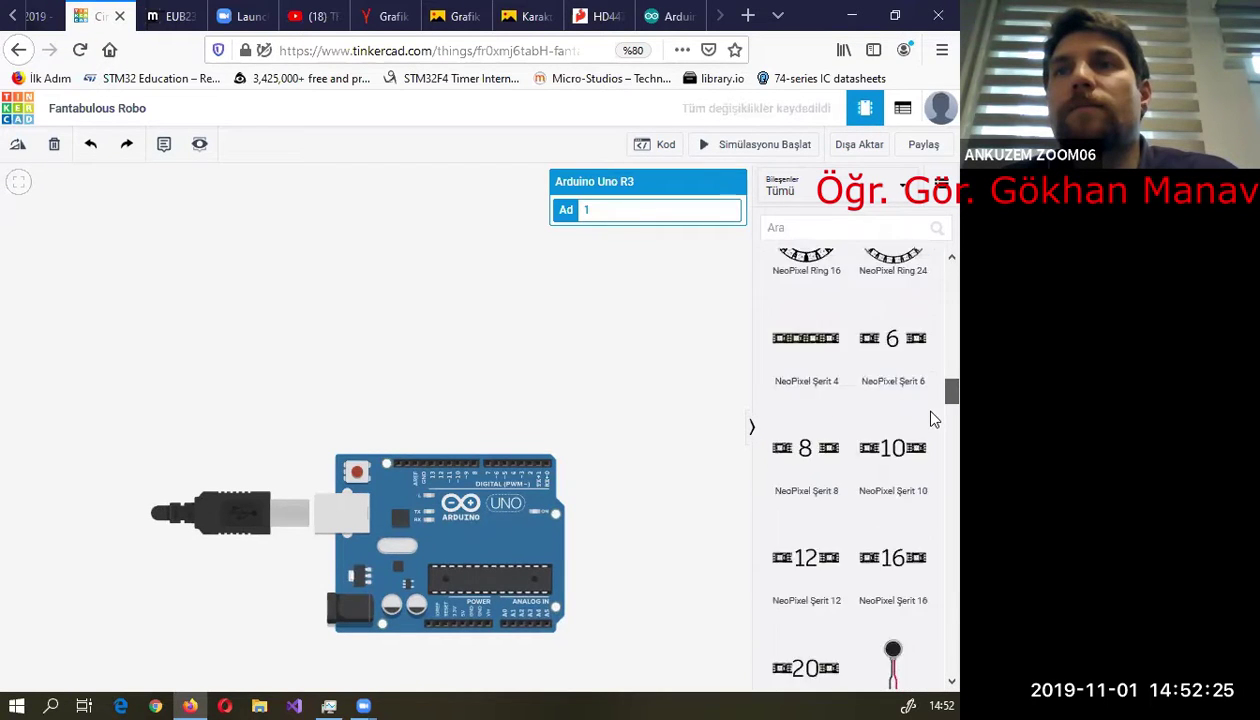
pyautogui.scroll(8, 931, 354)
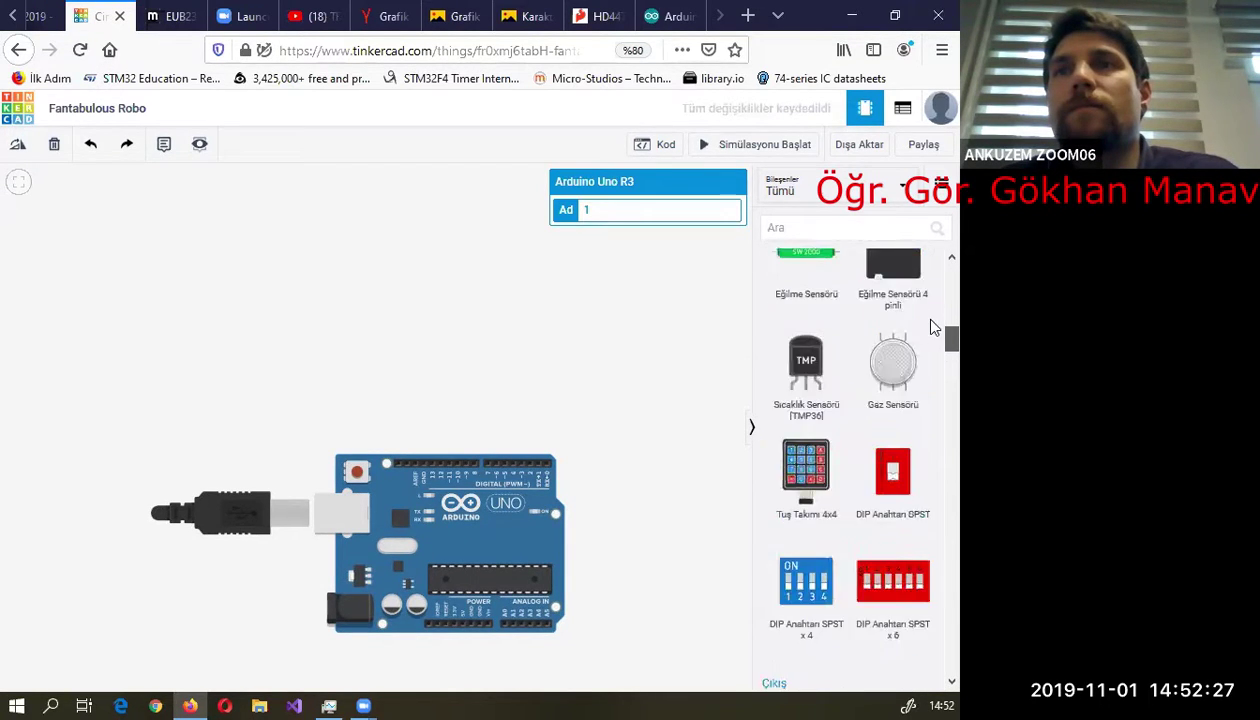
pyautogui.scroll(-15, 930, 420)
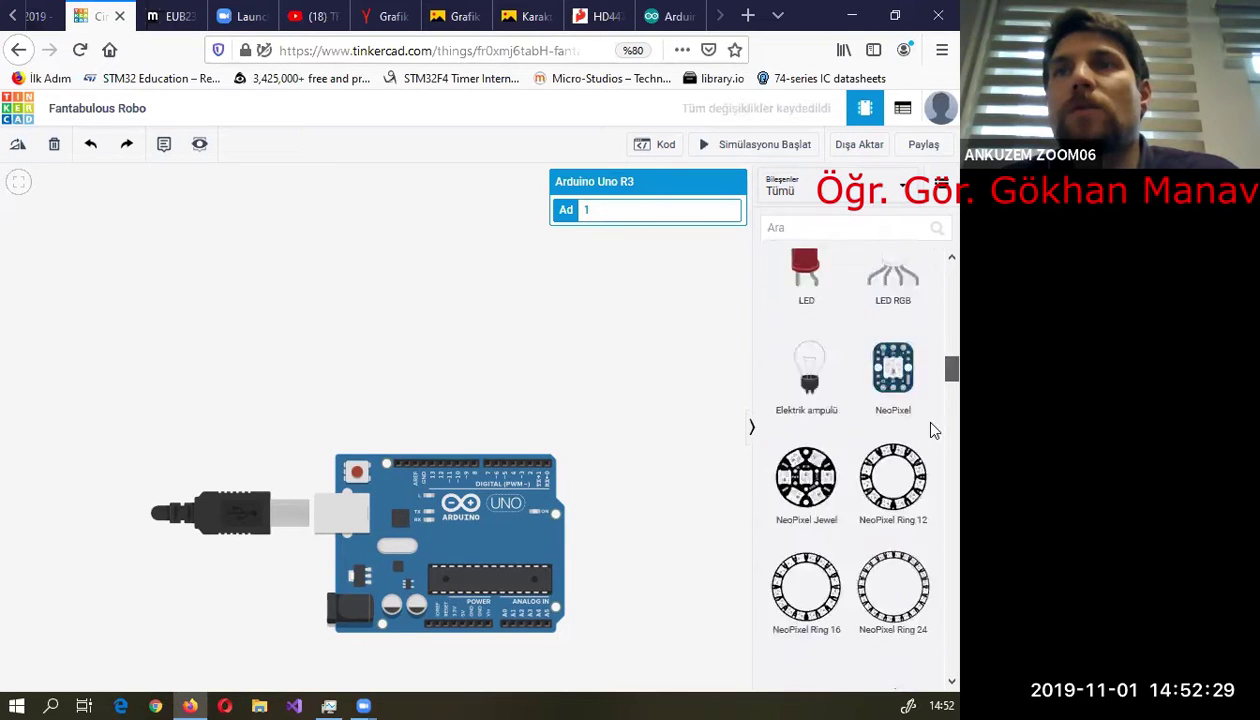
pyautogui.scroll(-10, 932, 562)
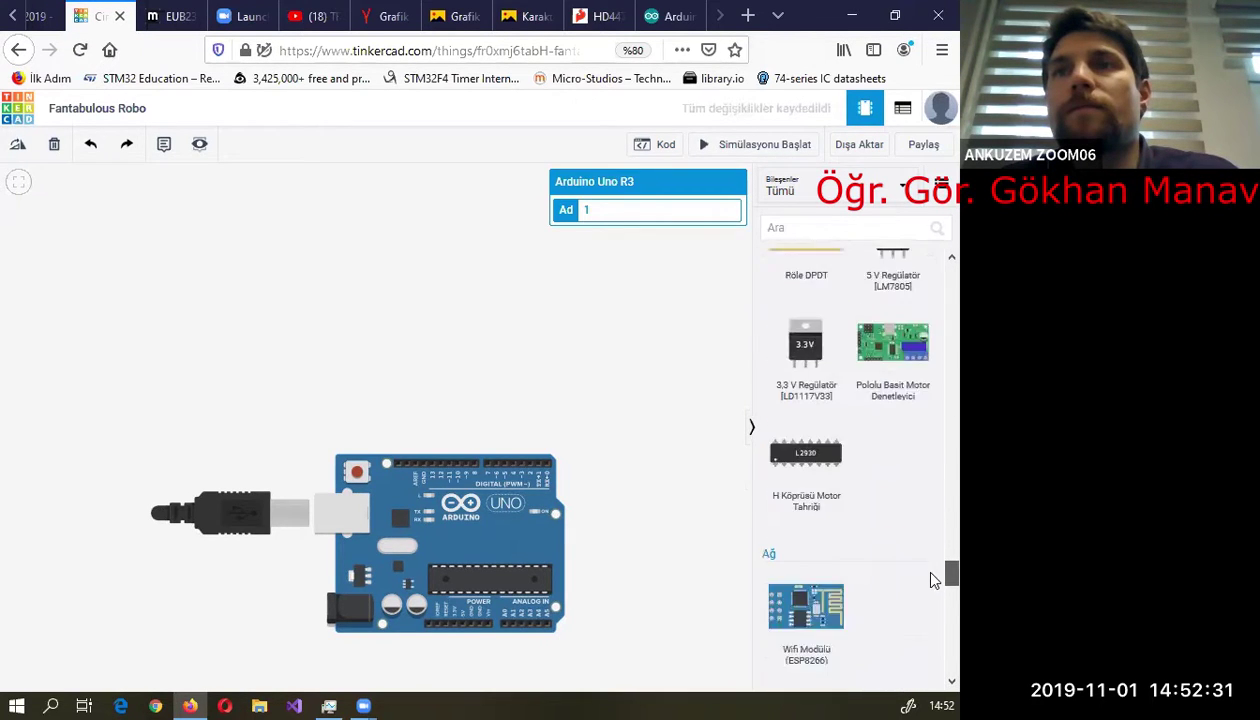
pyautogui.scroll(8, 932, 555)
pyautogui.scroll(10, 932, 550)
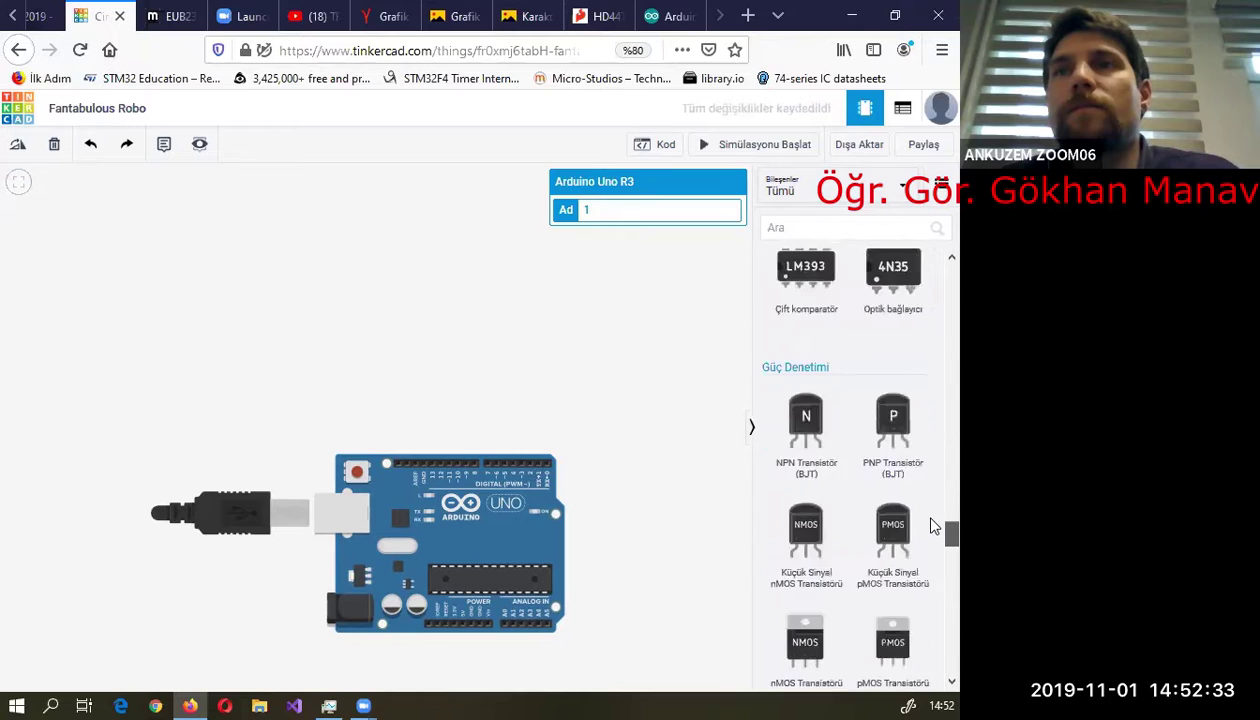
pyautogui.scroll(8, 932, 485)
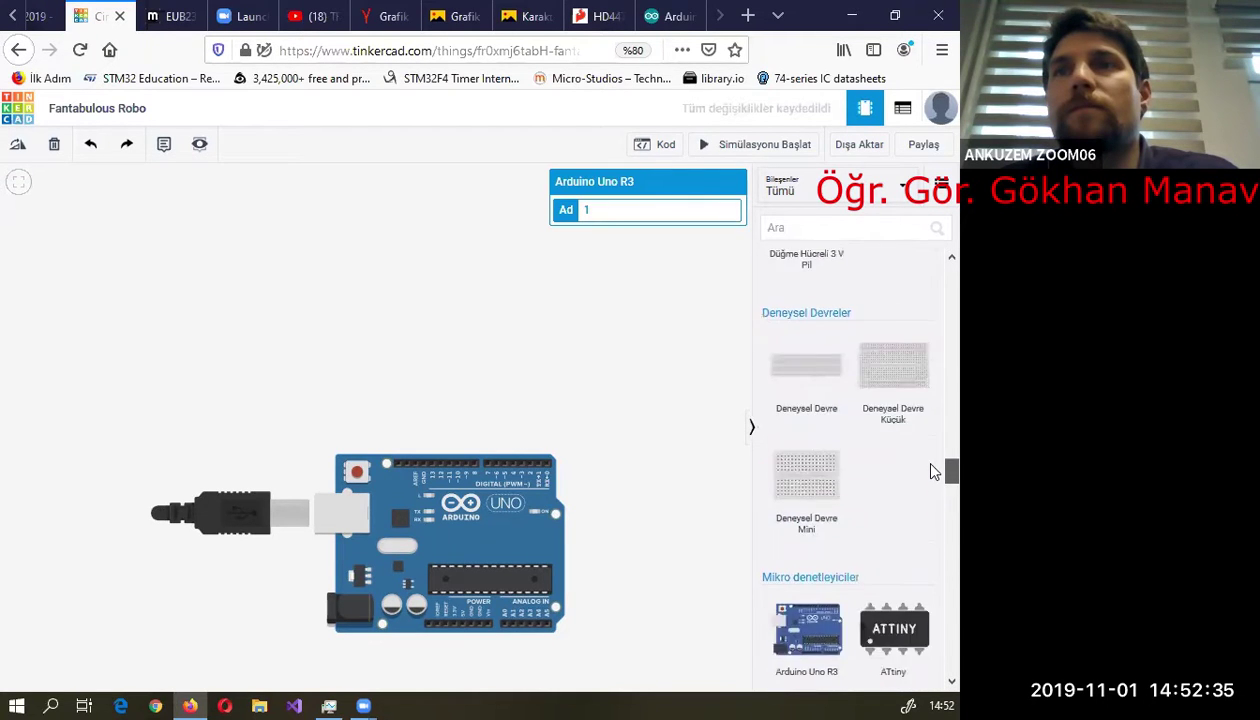
pyautogui.moveTo(883, 509); pyautogui.dragTo(455, 293)
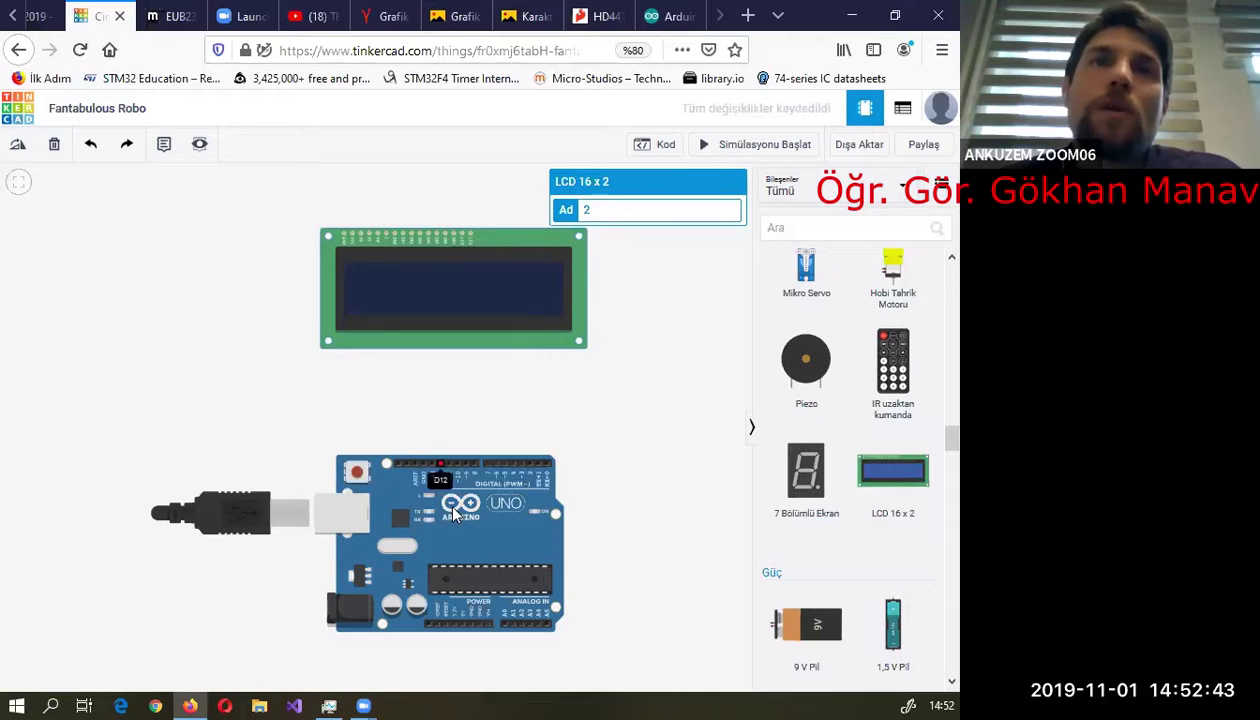
# - Rearrange the parts so the LCD sits below and to the right of the Arduino
pyautogui.moveTo(318, 470); pyautogui.dragTo(297, 468)
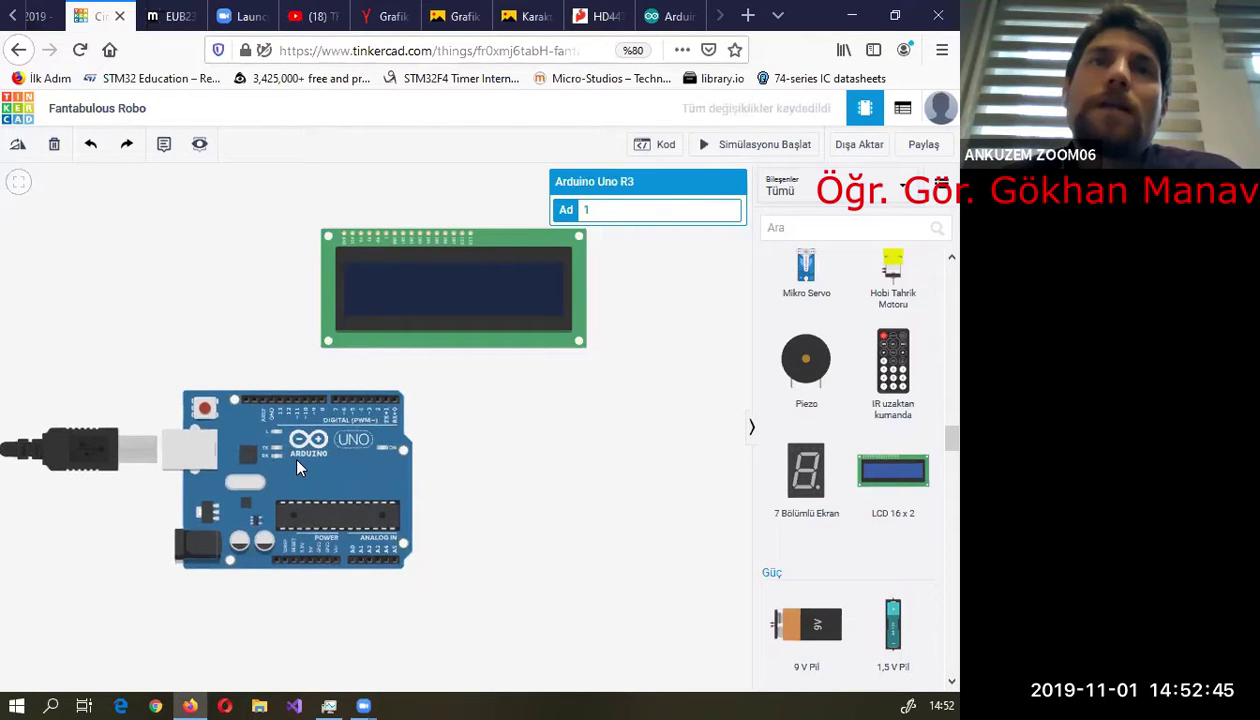
pyautogui.moveTo(481, 281); pyautogui.dragTo(599, 520)
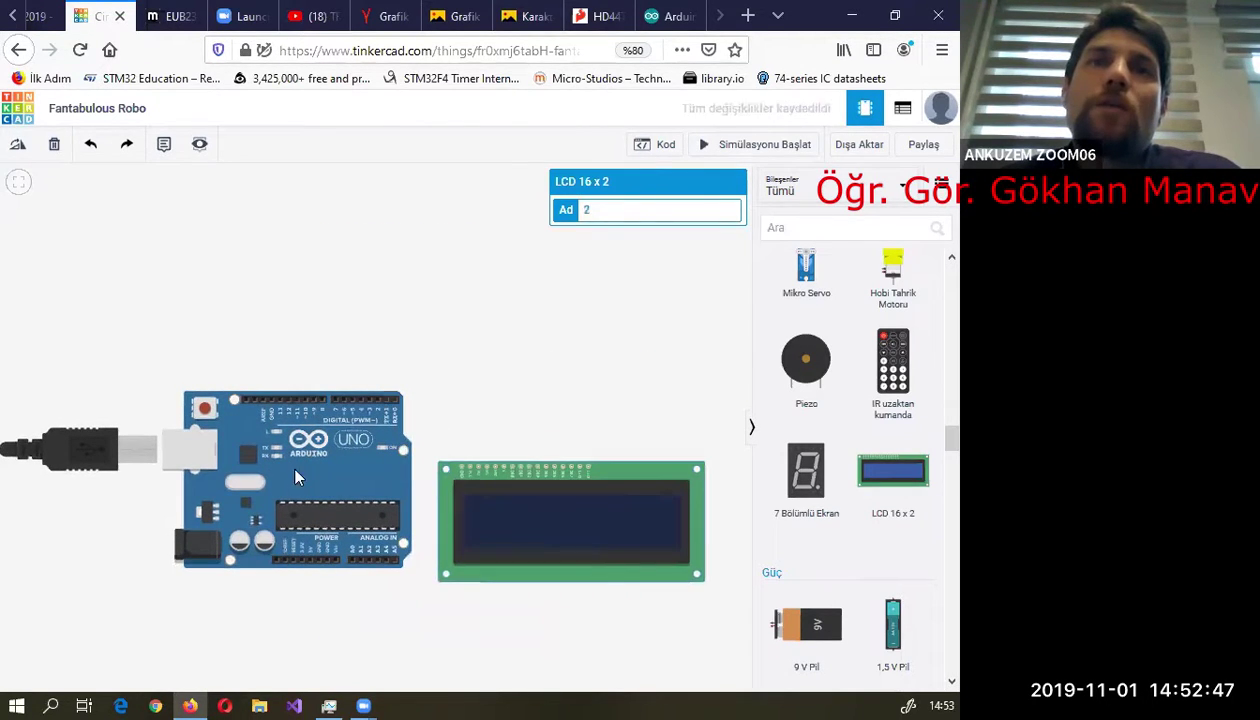
pyautogui.moveTo(285, 441); pyautogui.dragTo(338, 298)
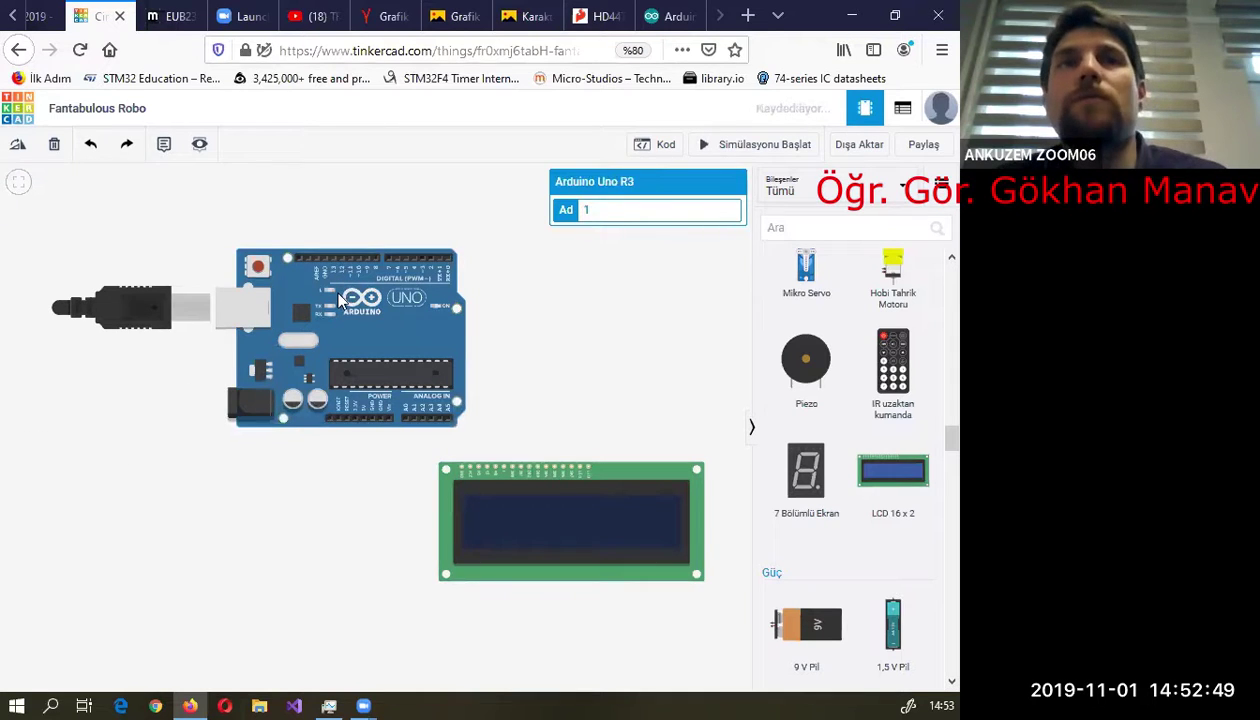
# - Rotate the Arduino 180 degrees and position it directly above the LCD, with its digital pins facing the LCD pins
pyautogui.press('r')
pyautogui.press('r')
pyautogui.press('r')
pyautogui.press('r')
pyautogui.press('r')
pyautogui.press('r')
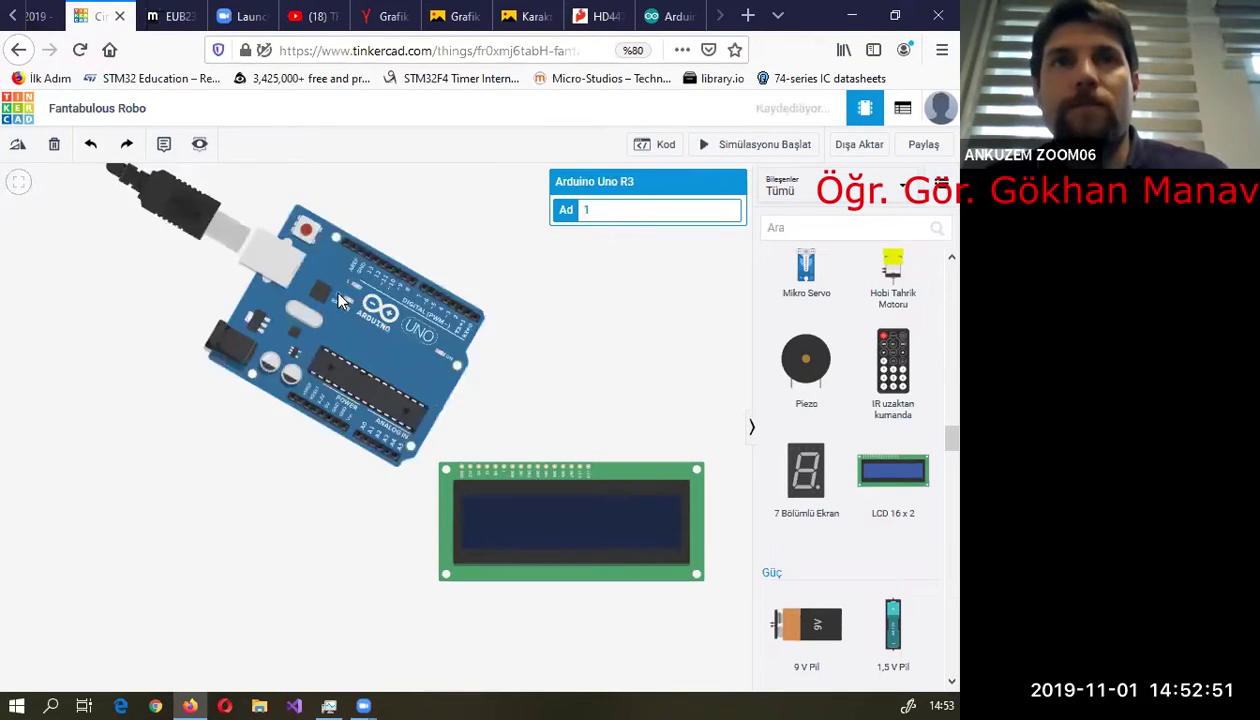
pyautogui.moveTo(365, 317); pyautogui.dragTo(518, 316)
pyautogui.moveTo(567, 508); pyautogui.dragTo(378, 507)
pyautogui.moveTo(467, 360); pyautogui.dragTo(305, 352)
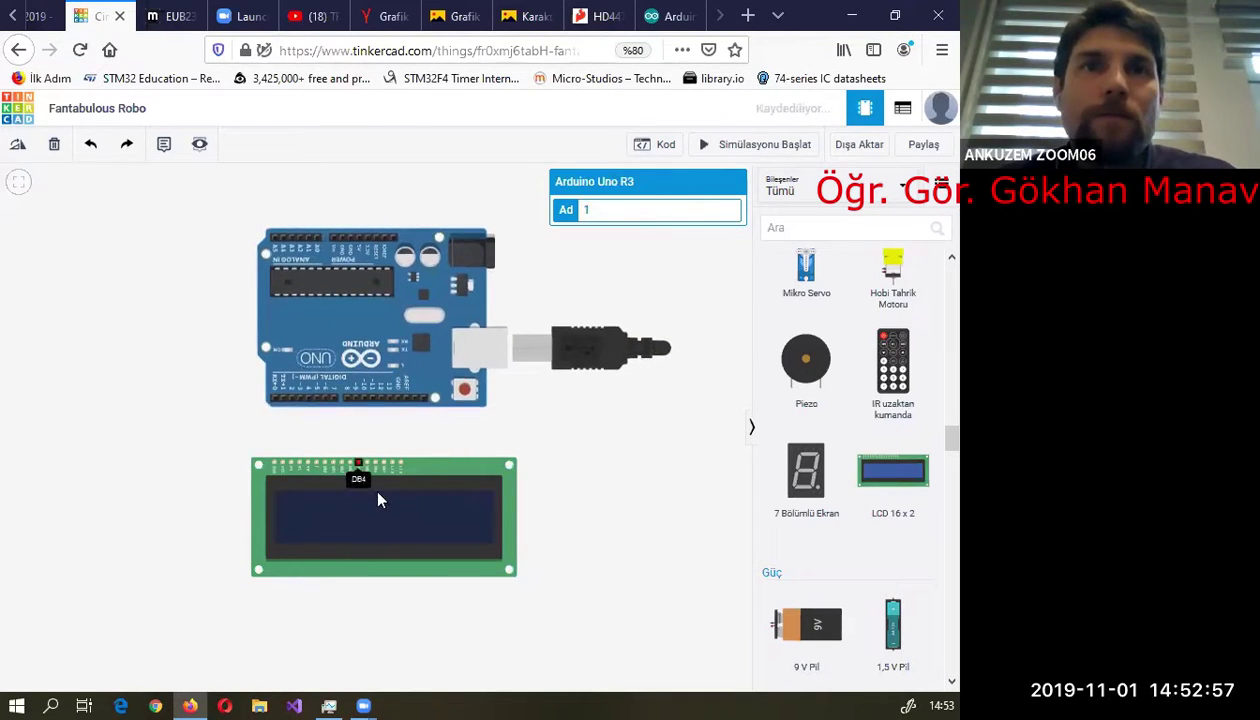
# - Examine the pin labels on the LCD and on the Arduino's headers
pyautogui.scroll(3, 388, 416)
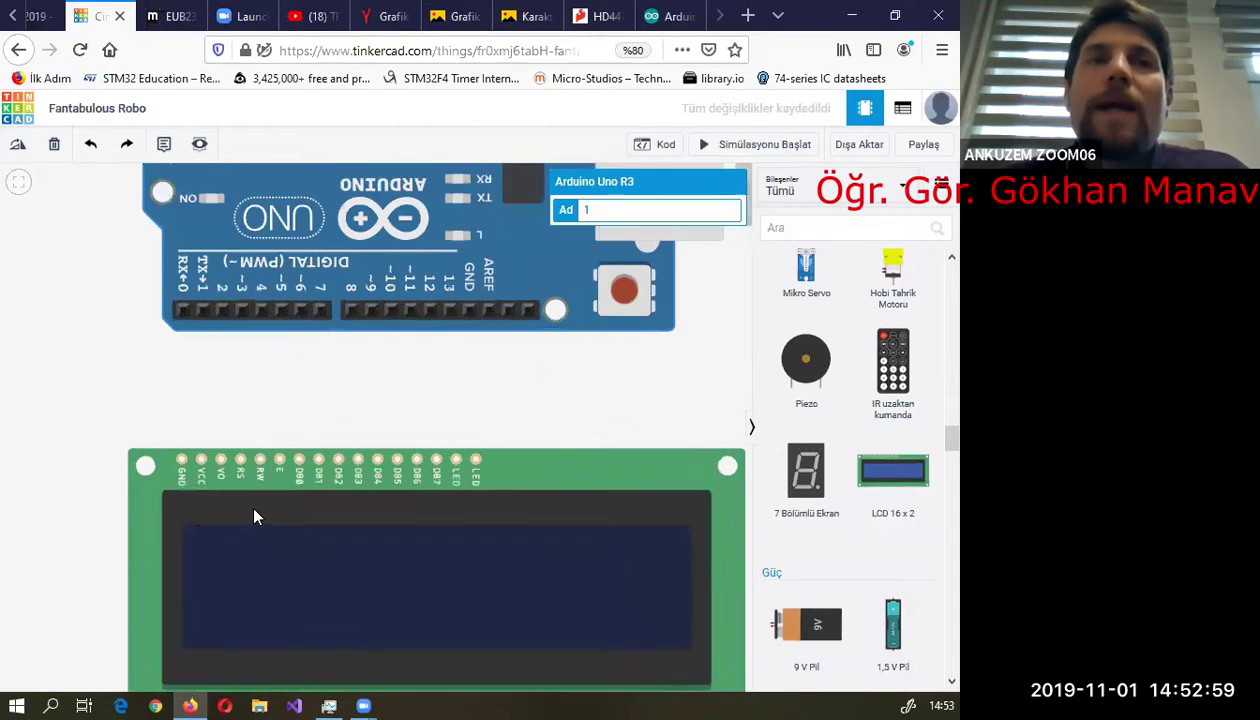
pyautogui.scroll(2, 253, 515)
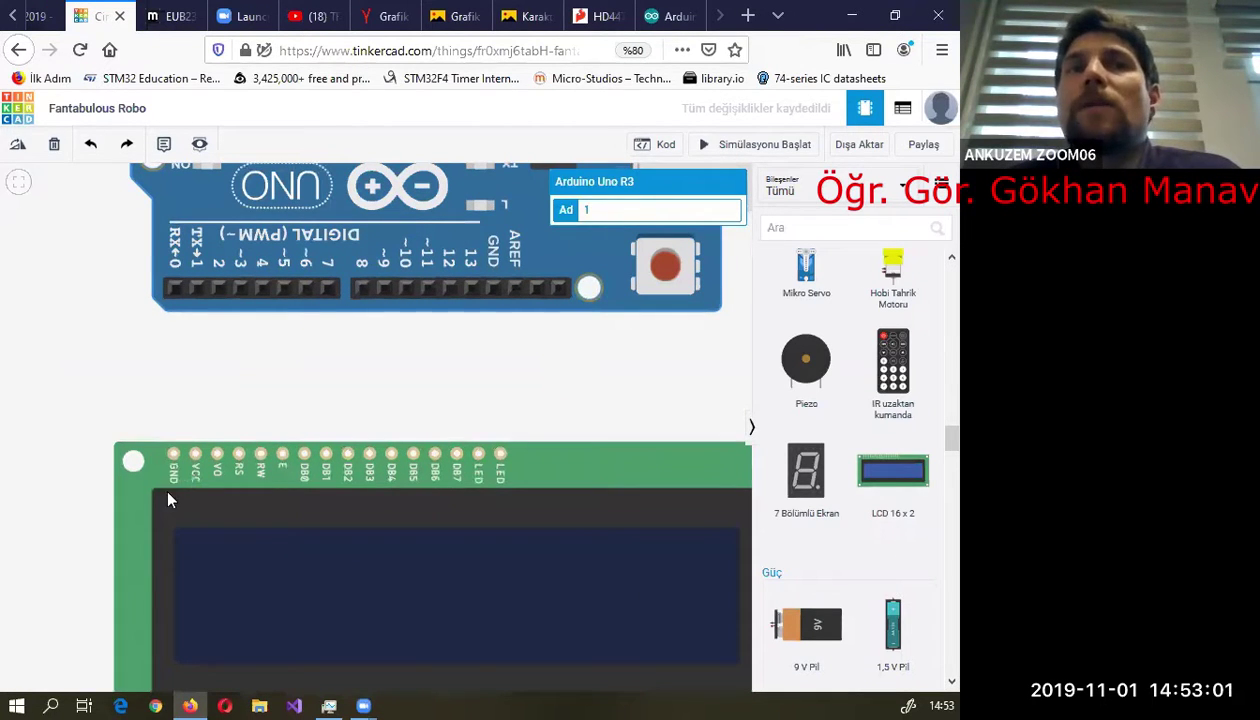
pyautogui.scroll(-1, 187, 440)
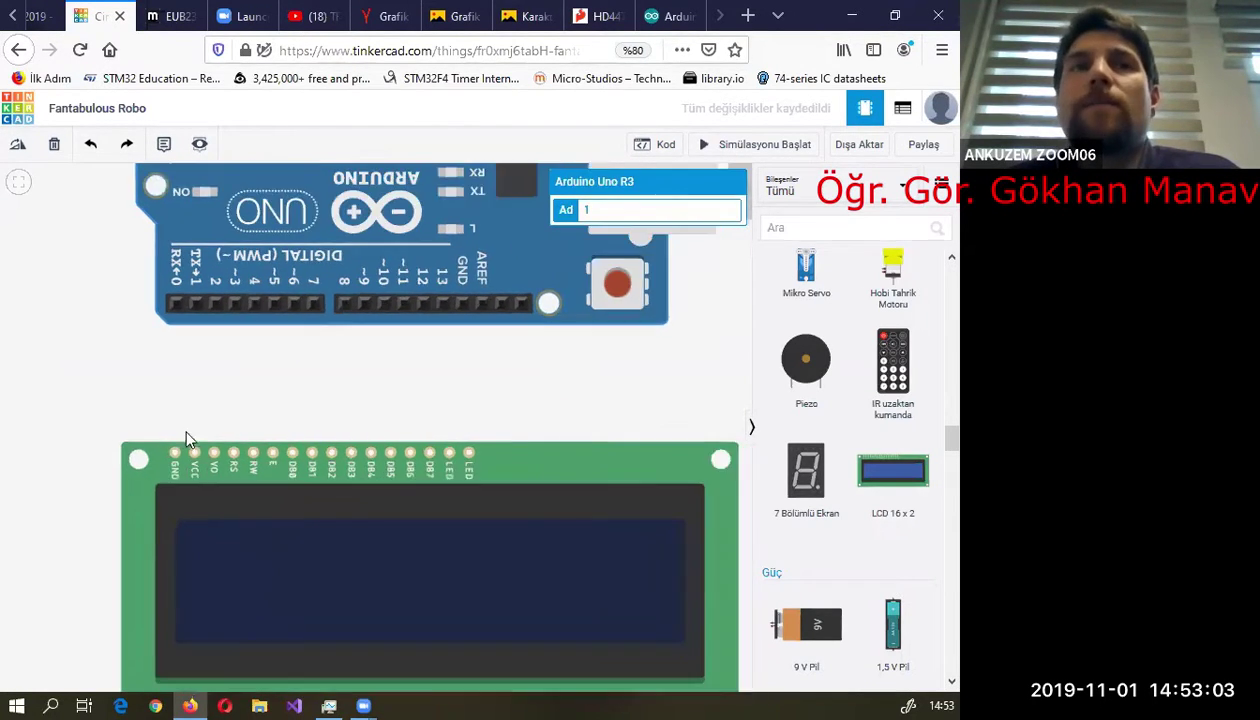
pyautogui.scroll(-2, 267, 411)
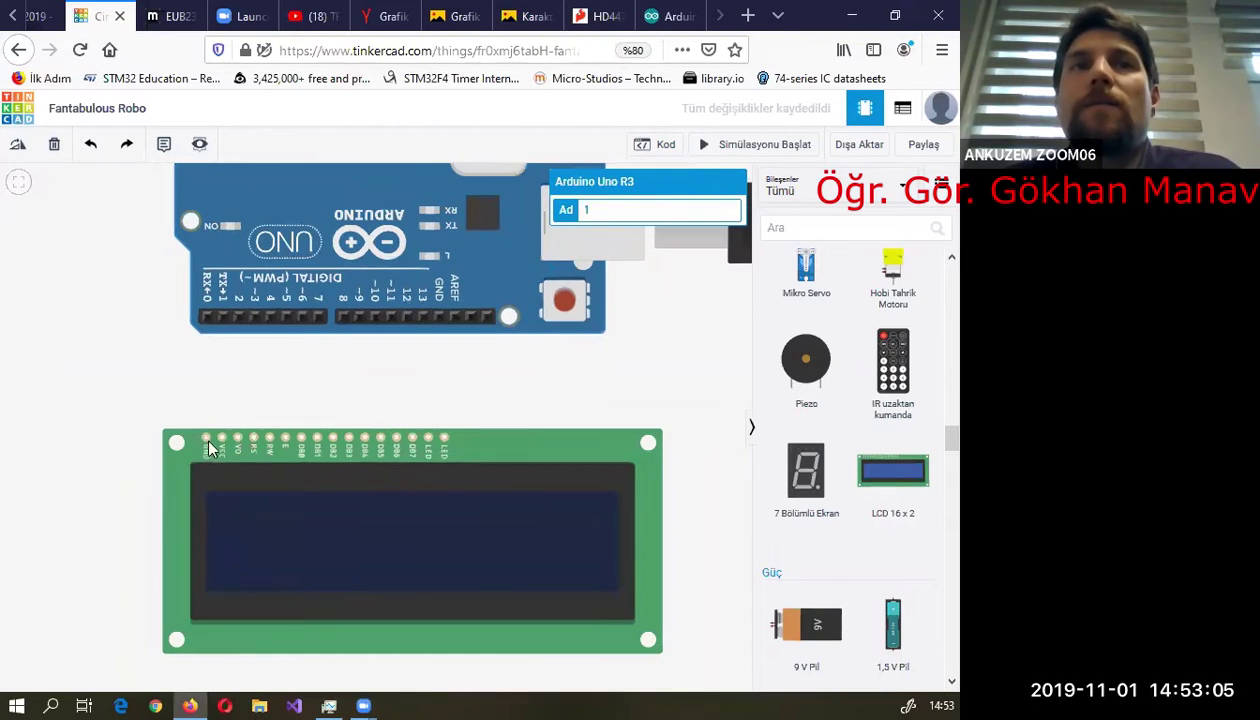
pyautogui.scroll(-2, 320, 370)
pyautogui.scroll(-2, 382, 450)
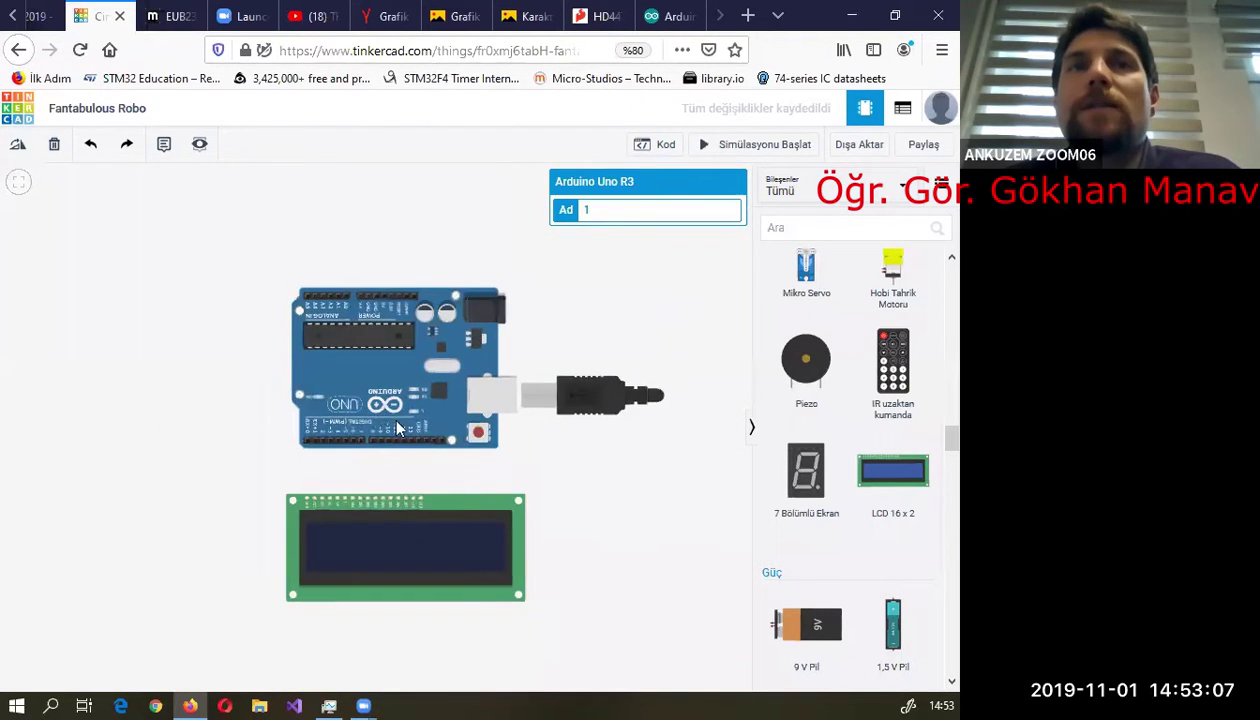
pyautogui.scroll(1, 395, 380)
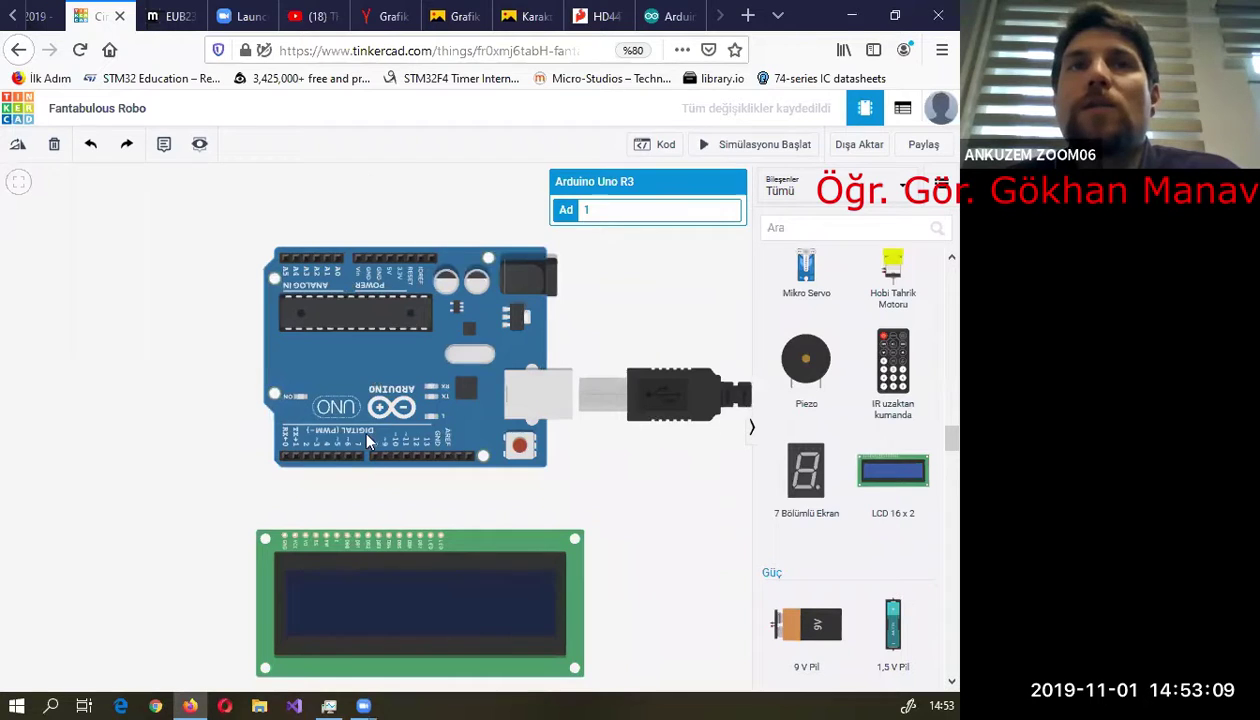
pyautogui.scroll(2, 290, 532)
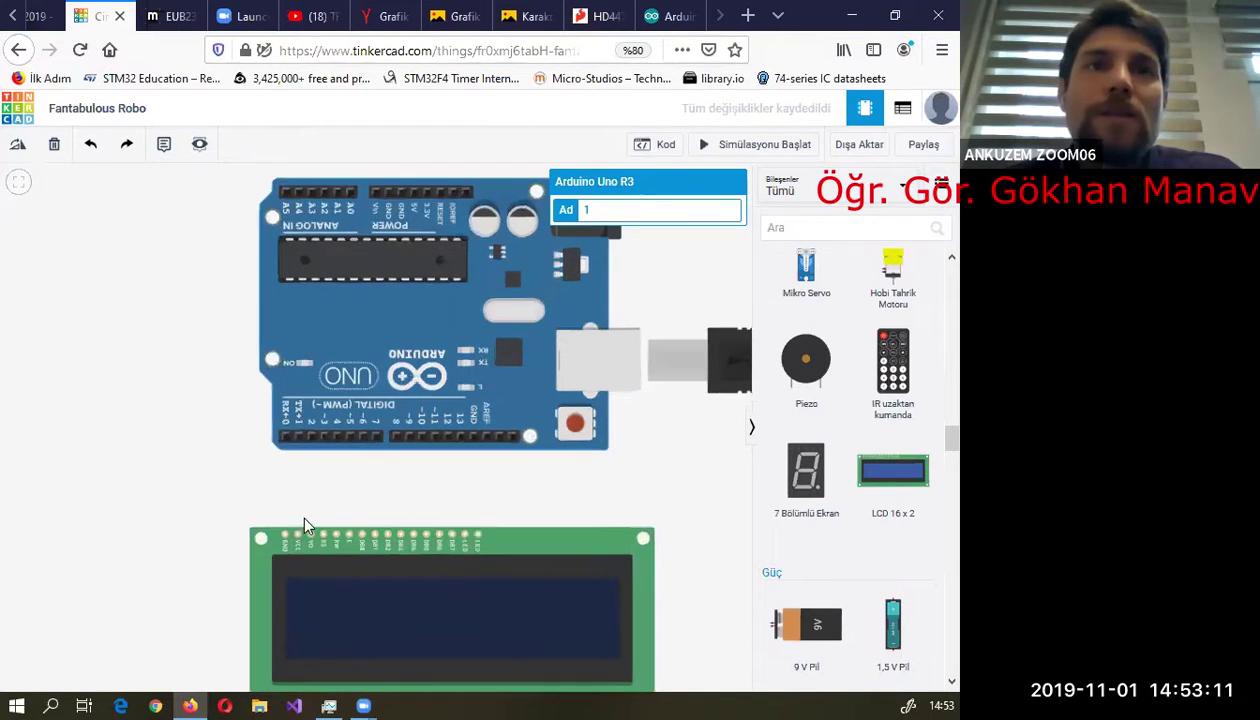
# - Wire the LCD's VCC pin around the Arduino to its 5V pin and colour the wire red (kırmızı)
pyautogui.click(295, 540)
pyautogui.click(296, 518)
pyautogui.click(229, 517)
pyautogui.scroll(1, 228, 168)
pyautogui.click(229, 168)
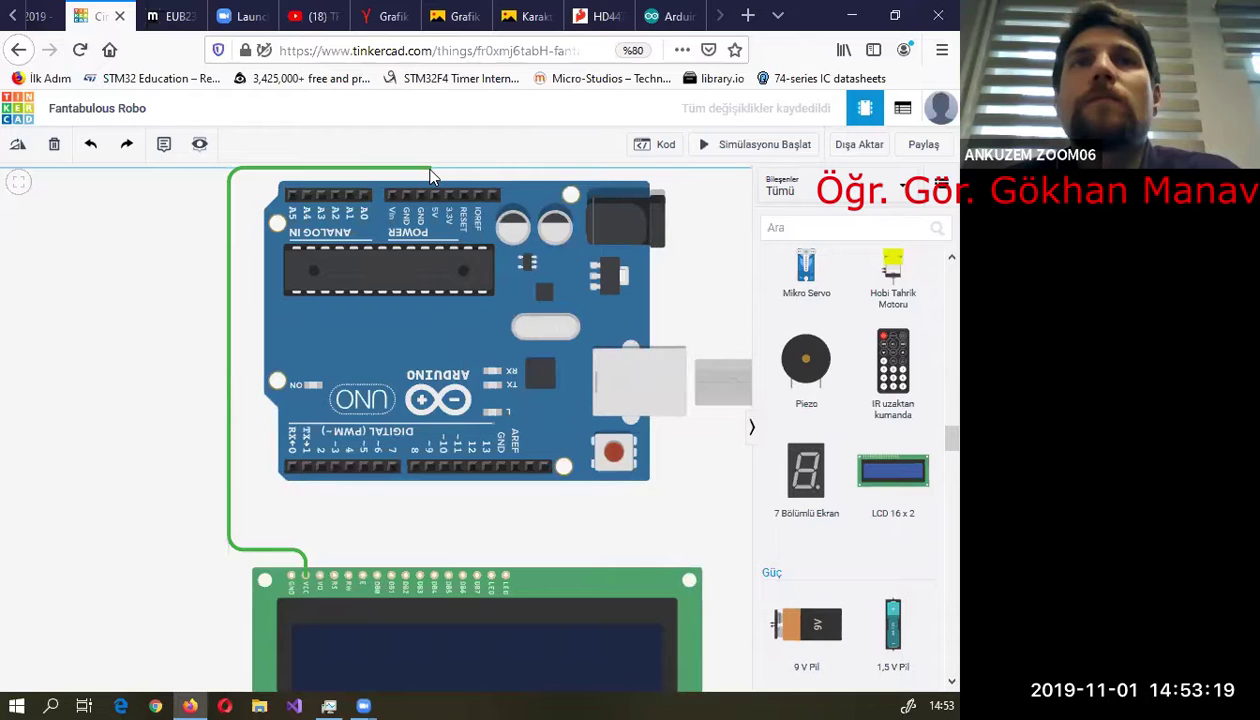
pyautogui.click(432, 172)
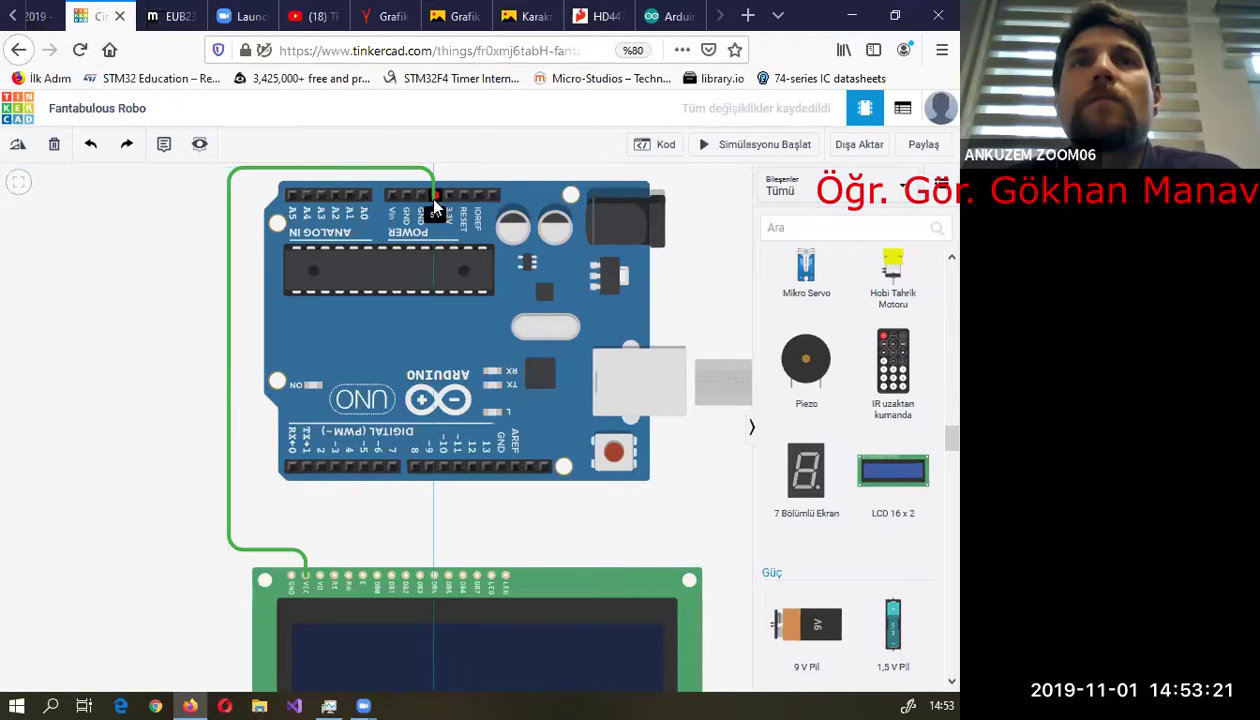
pyautogui.click(434, 200)
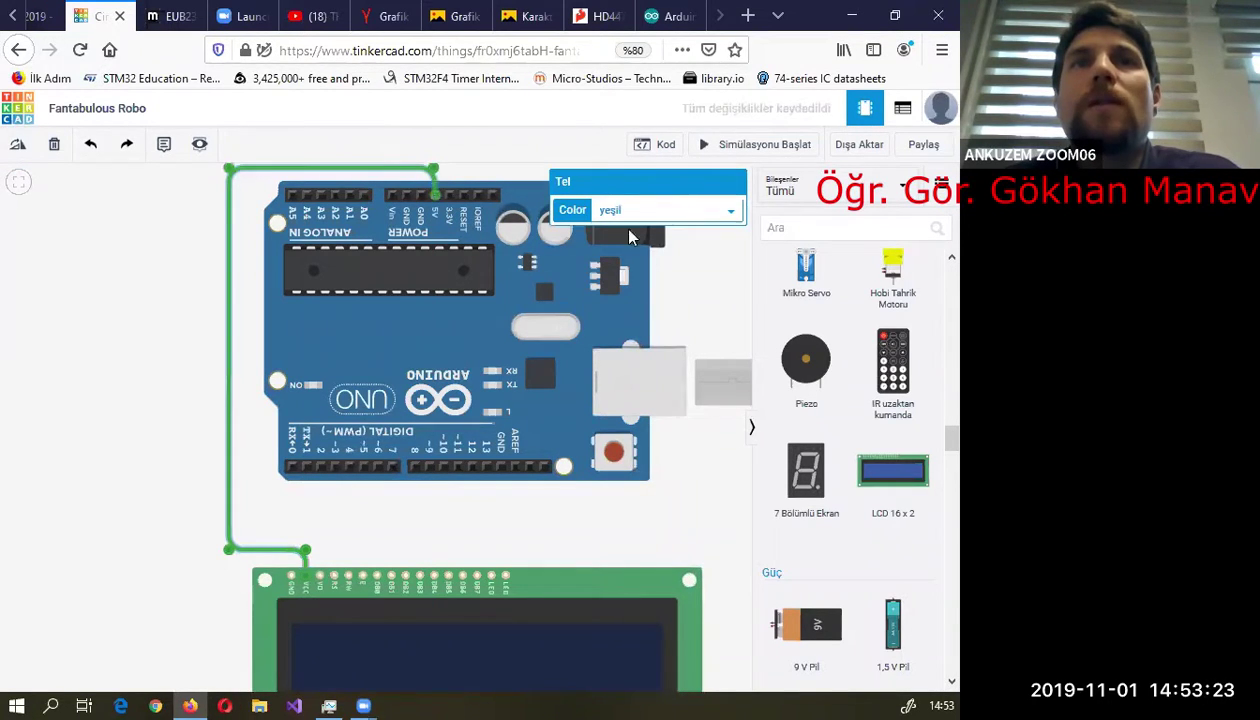
pyautogui.click(632, 211)
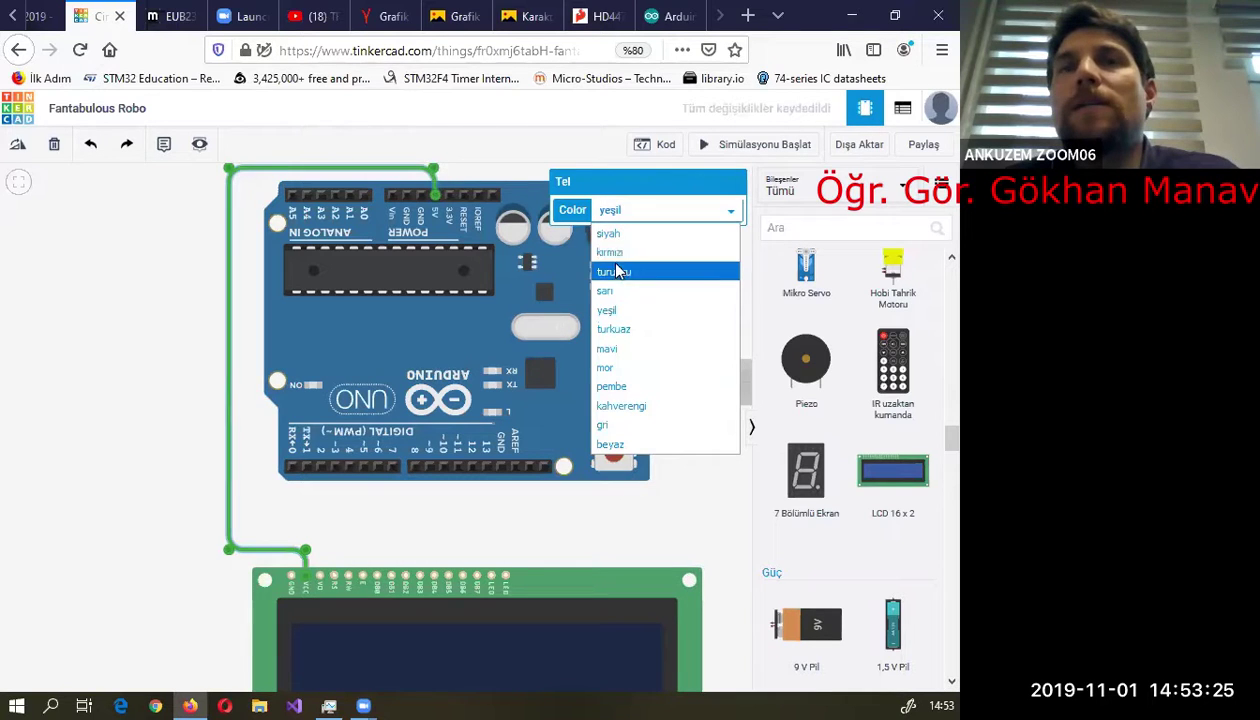
pyautogui.click(612, 253)
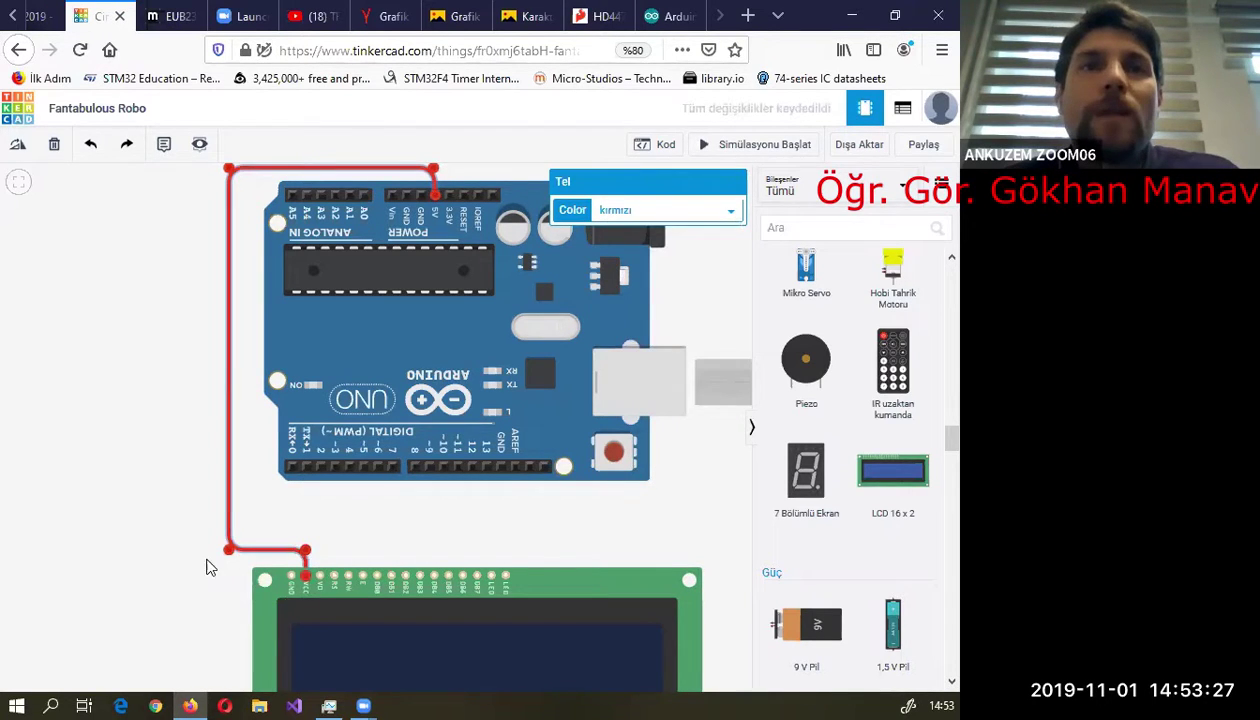
pyautogui.click(166, 570)
# - Wire the LCD's GND pin around the Arduino to the power header's GND beside 5V and colour the wire black (siyah)
pyautogui.click(291, 571)
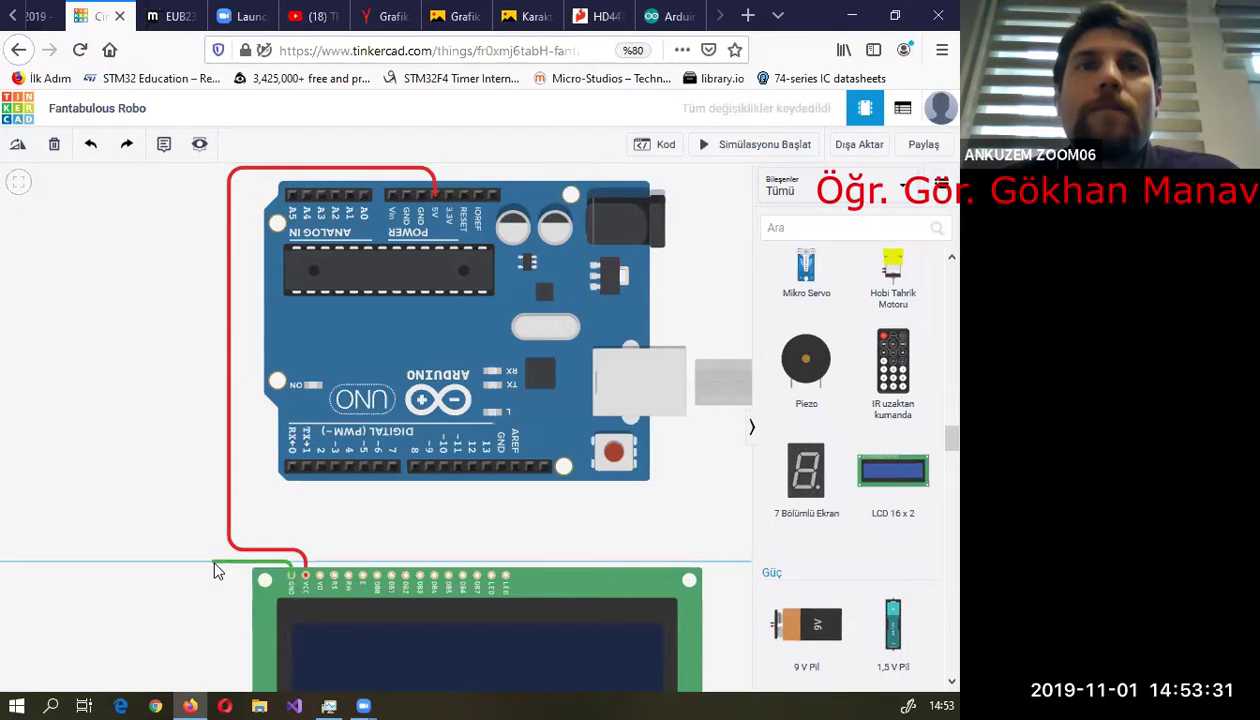
pyautogui.scroll(-2, 205, 195)
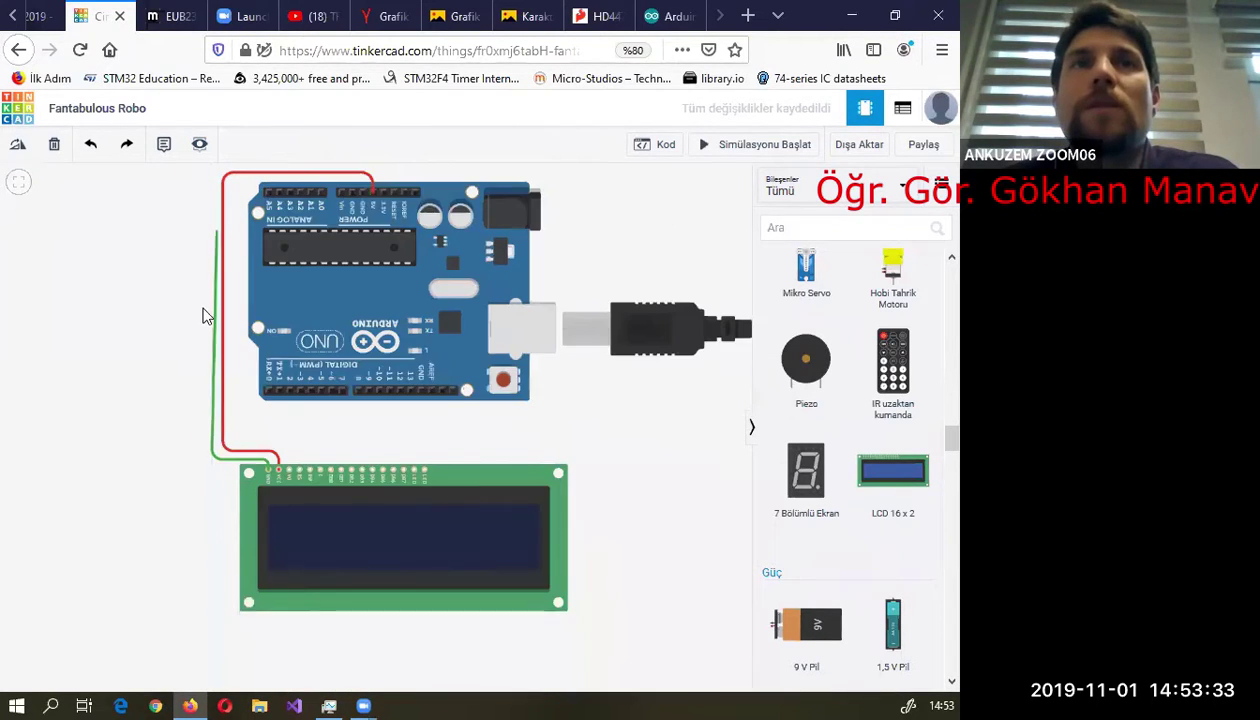
pyautogui.scroll(-2, 205, 316)
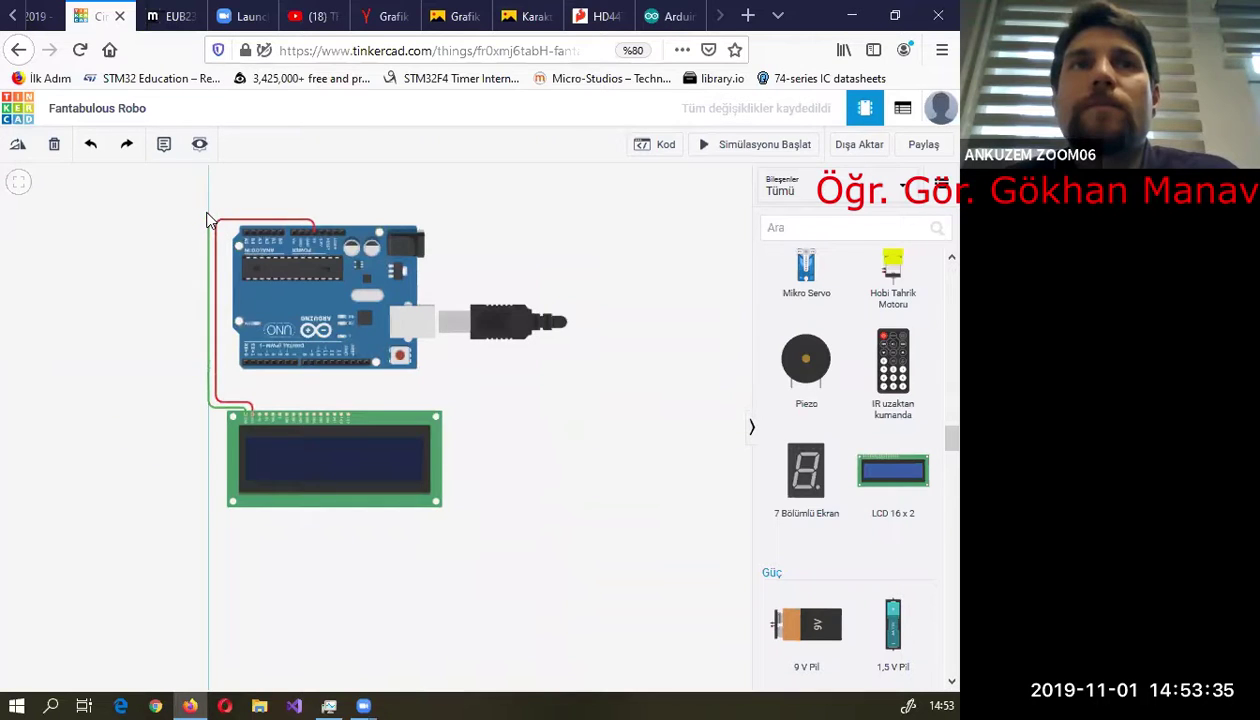
pyautogui.scroll(3, 333, 217)
pyautogui.click(273, 211)
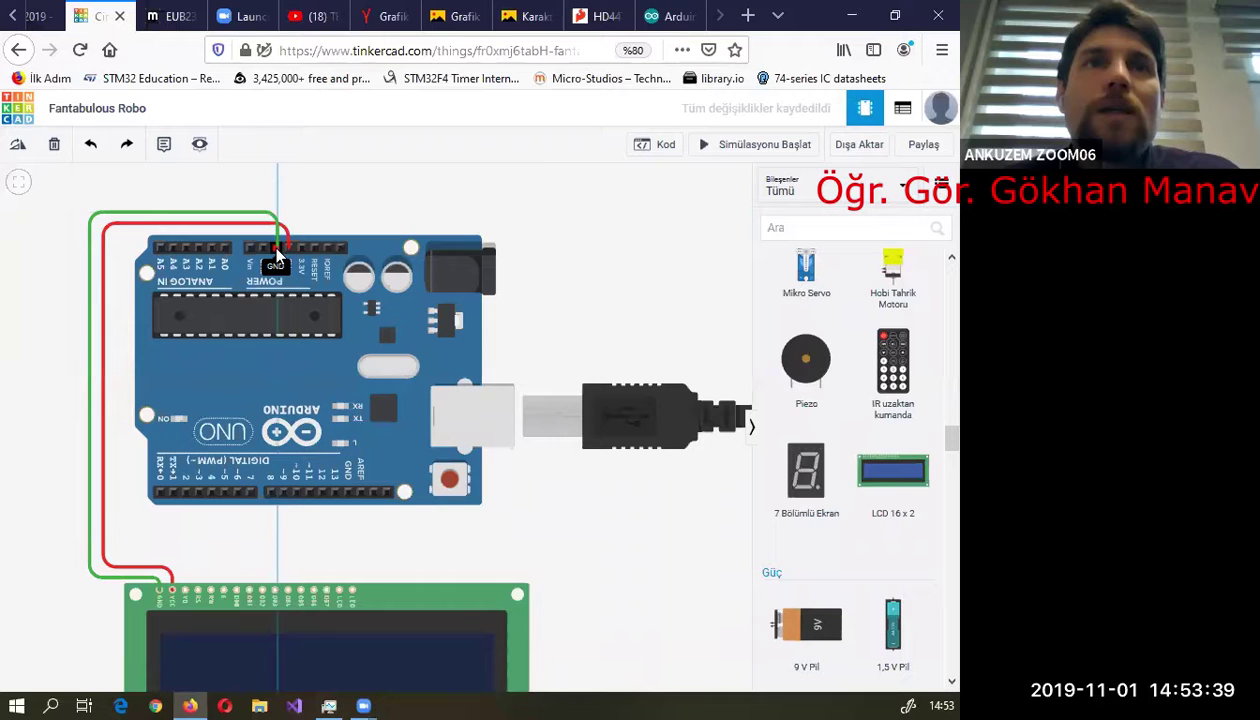
pyautogui.click(276, 250)
pyautogui.click(662, 210)
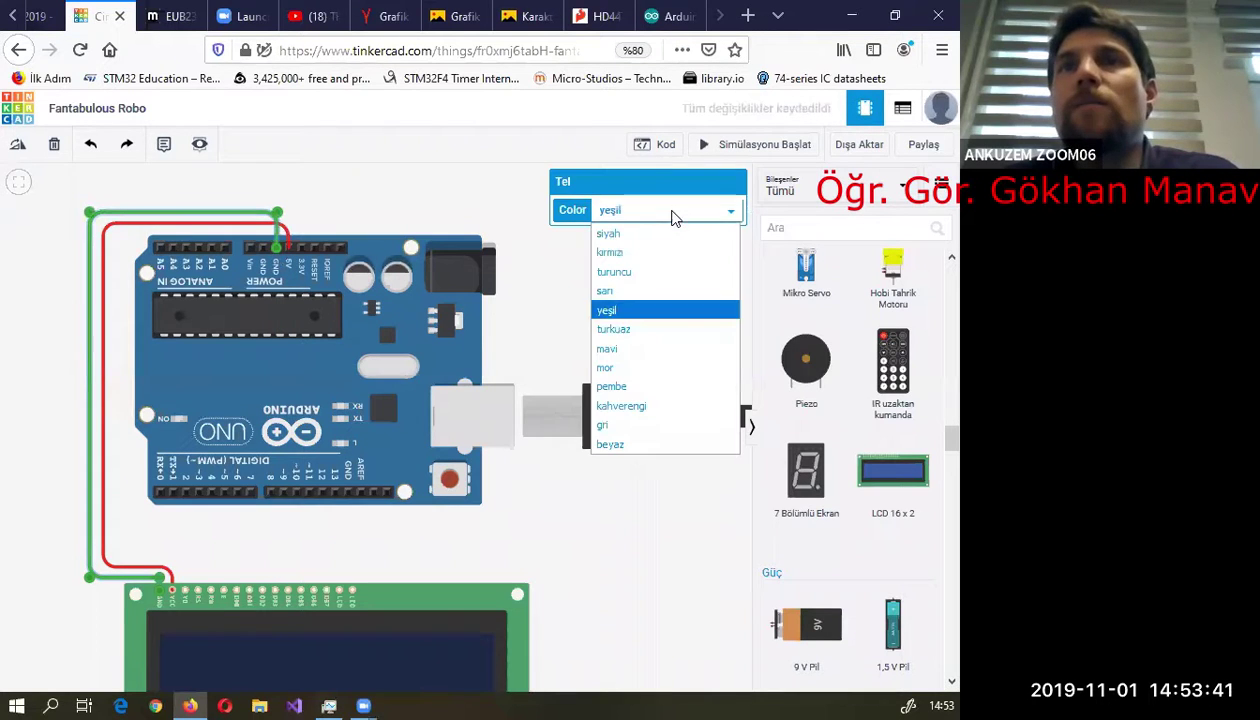
pyautogui.click(618, 234)
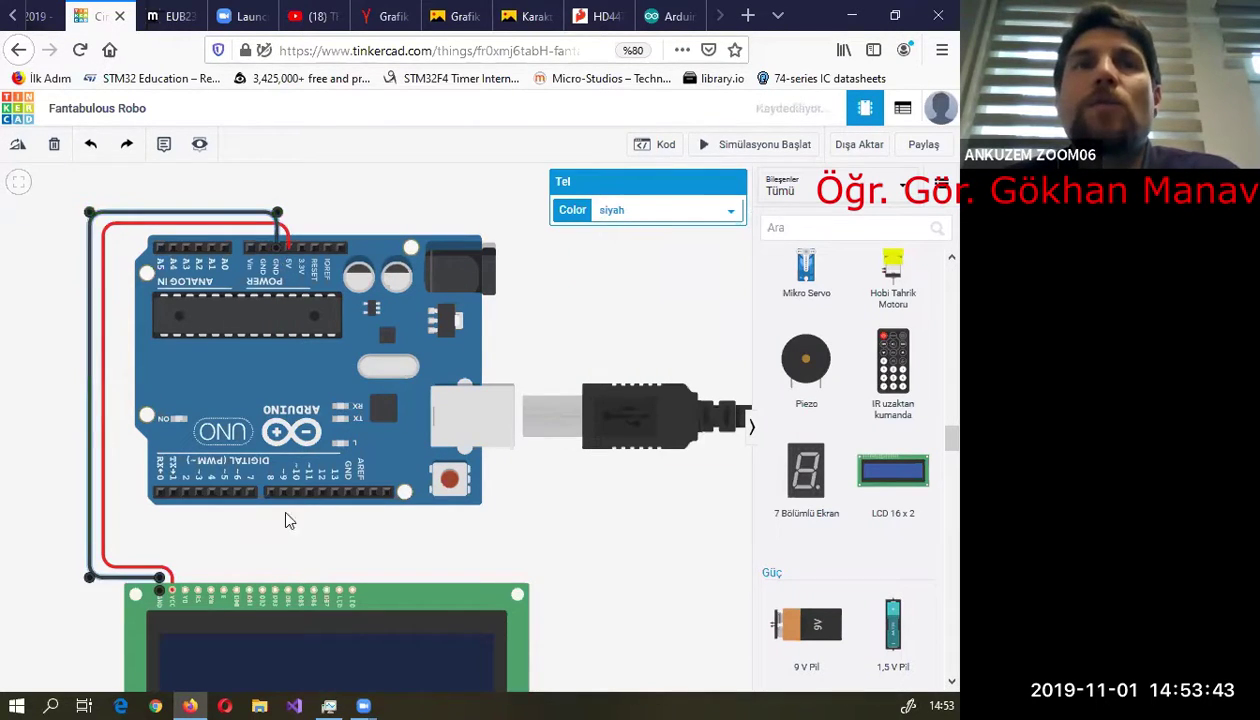
pyautogui.click(548, 520)
# - Wire the LCD's LED cathode pin to the Arduino's GND beside pin 13 and colour the wire black (siyah)
pyautogui.scroll(-1, 231, 526)
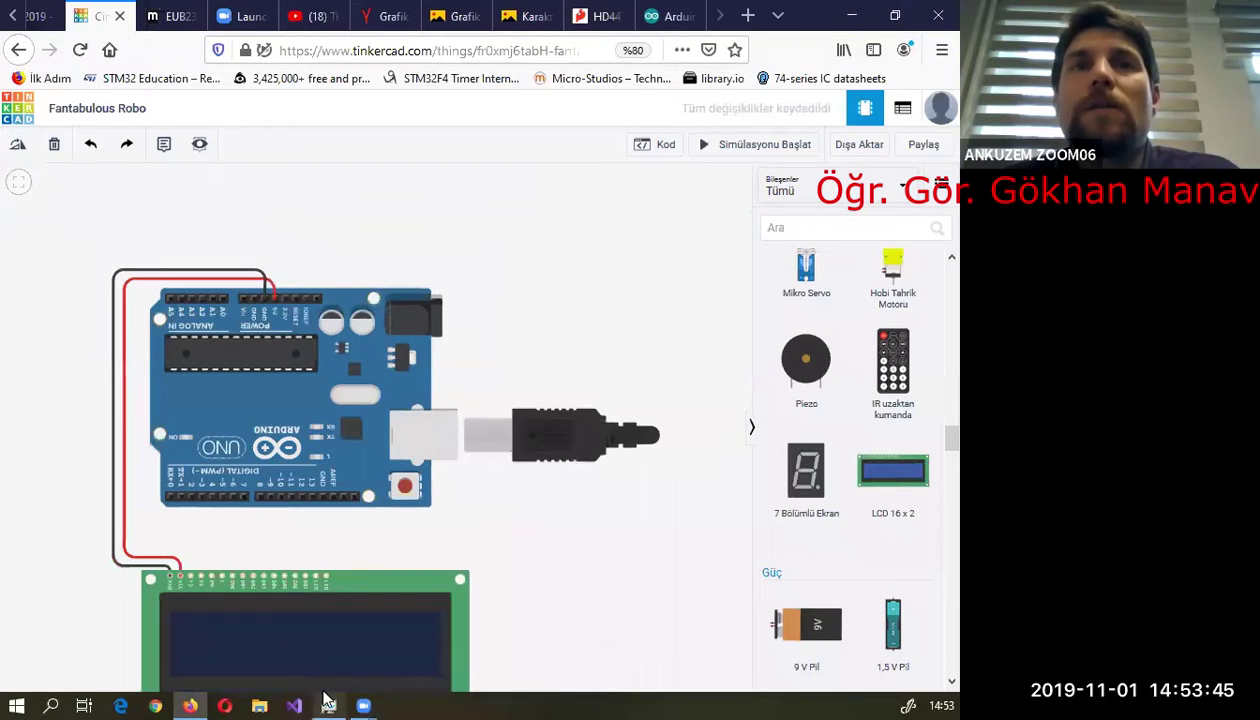
pyautogui.scroll(2, 309, 598)
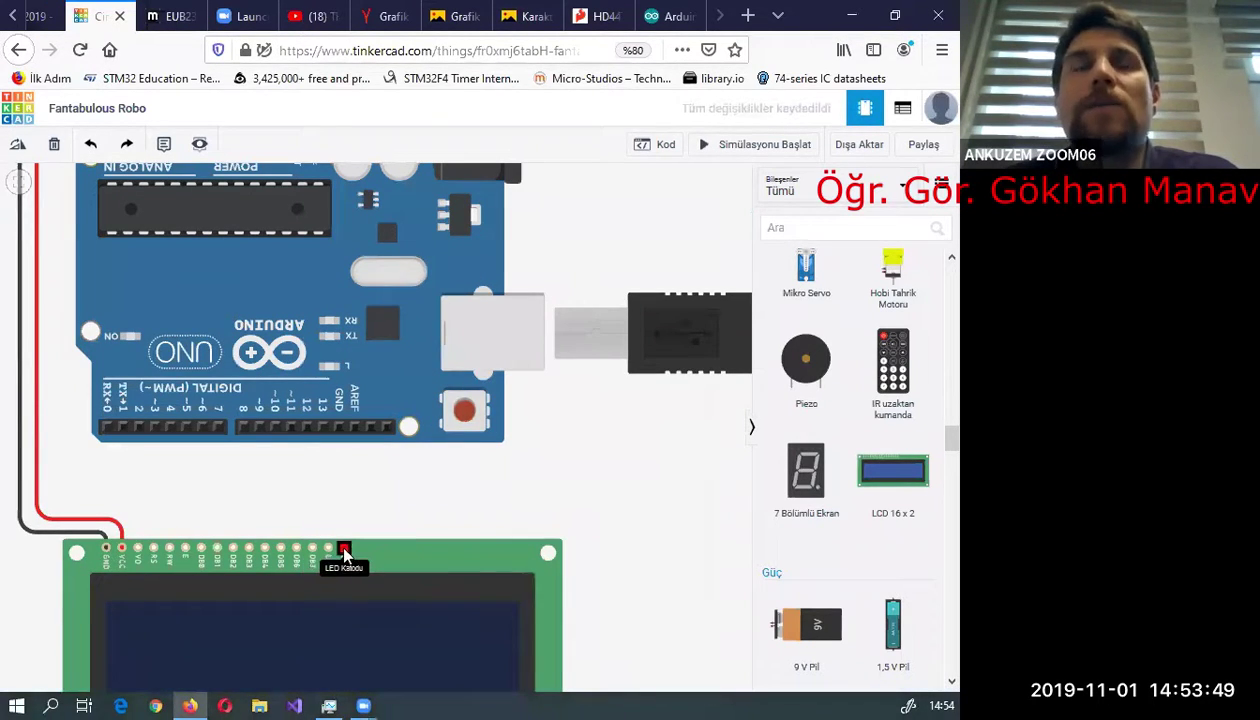
pyautogui.scroll(-1, 530, 482)
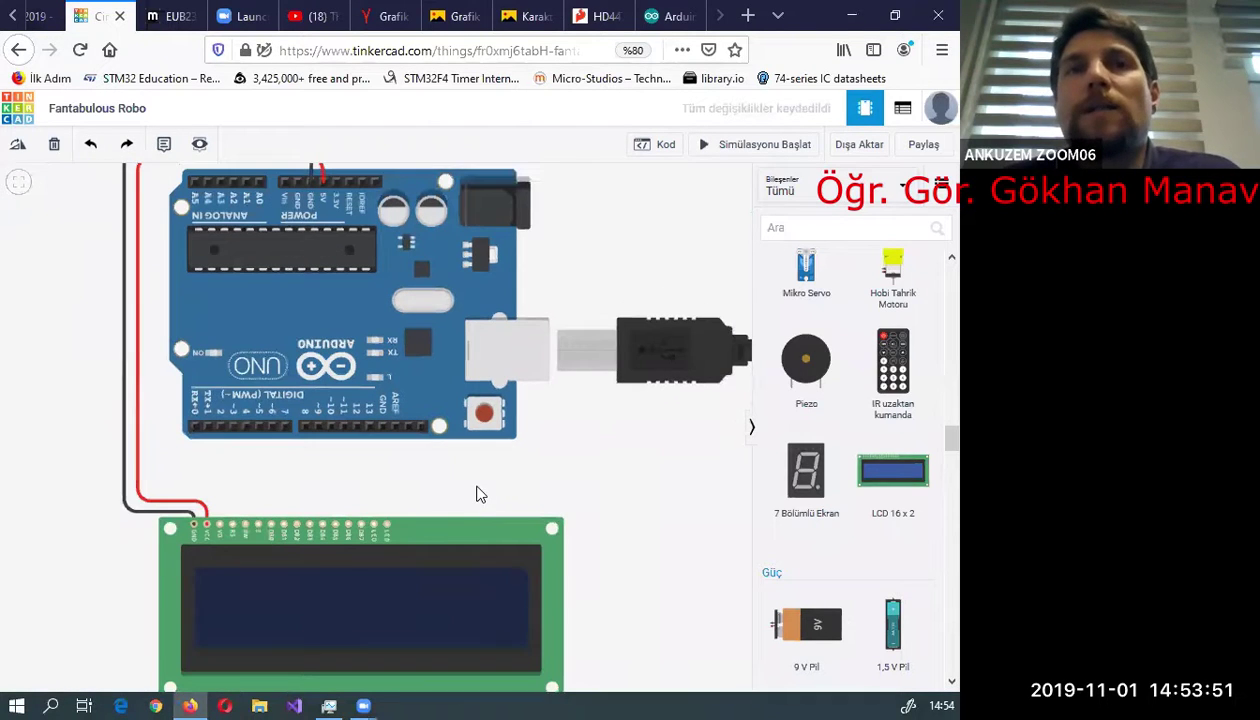
pyautogui.scroll(1, 370, 518)
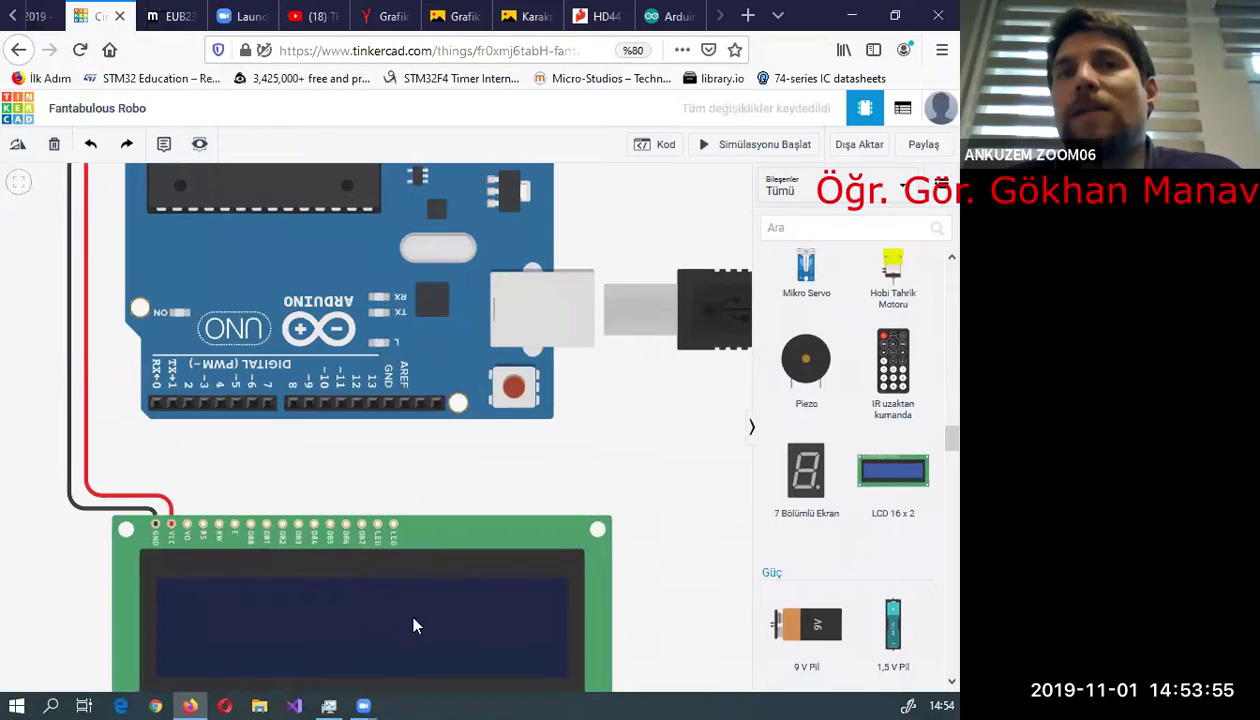
pyautogui.click(393, 524)
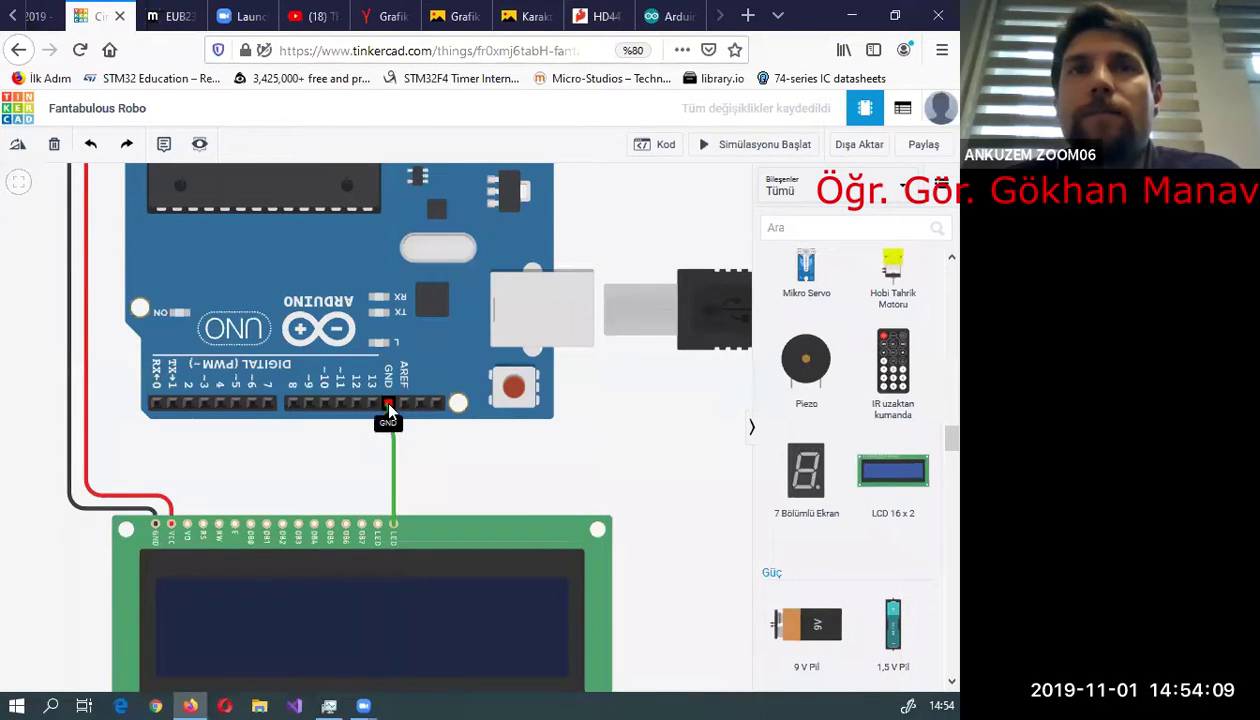
pyautogui.click(388, 404)
pyautogui.click(627, 211)
pyautogui.click(612, 232)
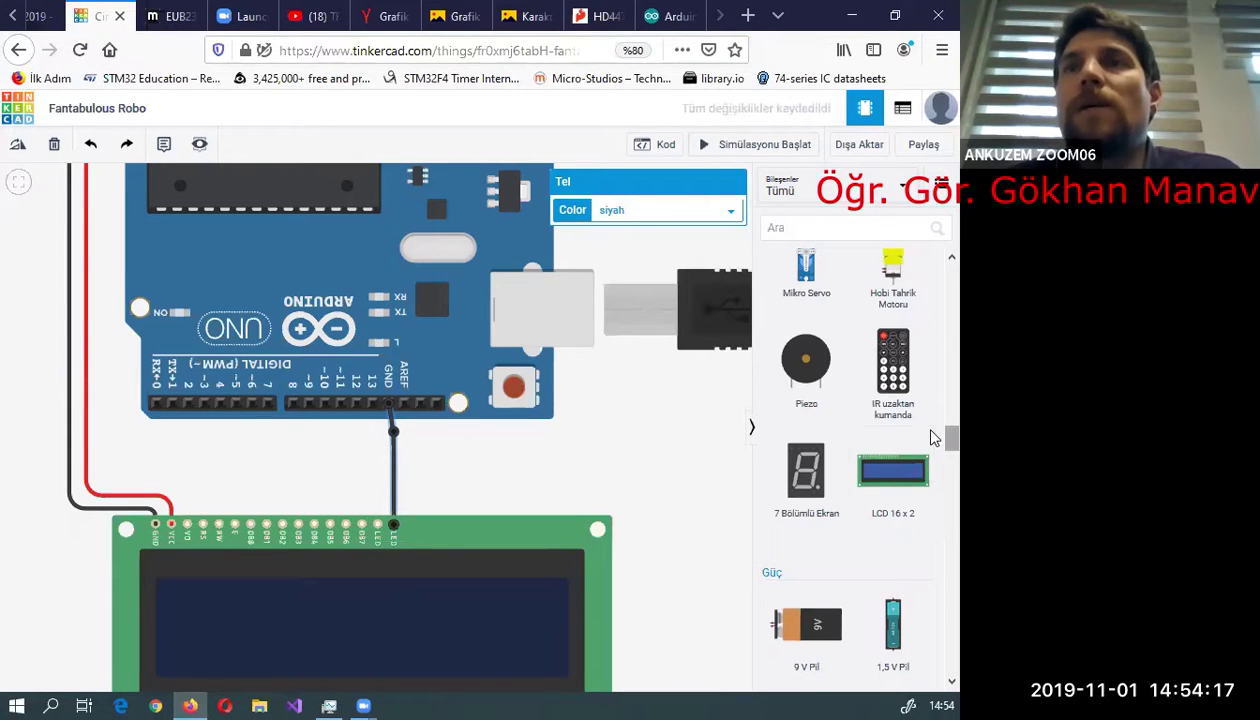
# - Place a horizontal resistor between the Arduino and the LCD, beside the cathode wire, and set its resistance to 220 Ω
pyautogui.scroll(5, 880, 400)
pyautogui.moveTo(806, 320); pyautogui.dragTo(474, 473)
pyautogui.press('r')
pyautogui.press('r')
pyautogui.press('r')
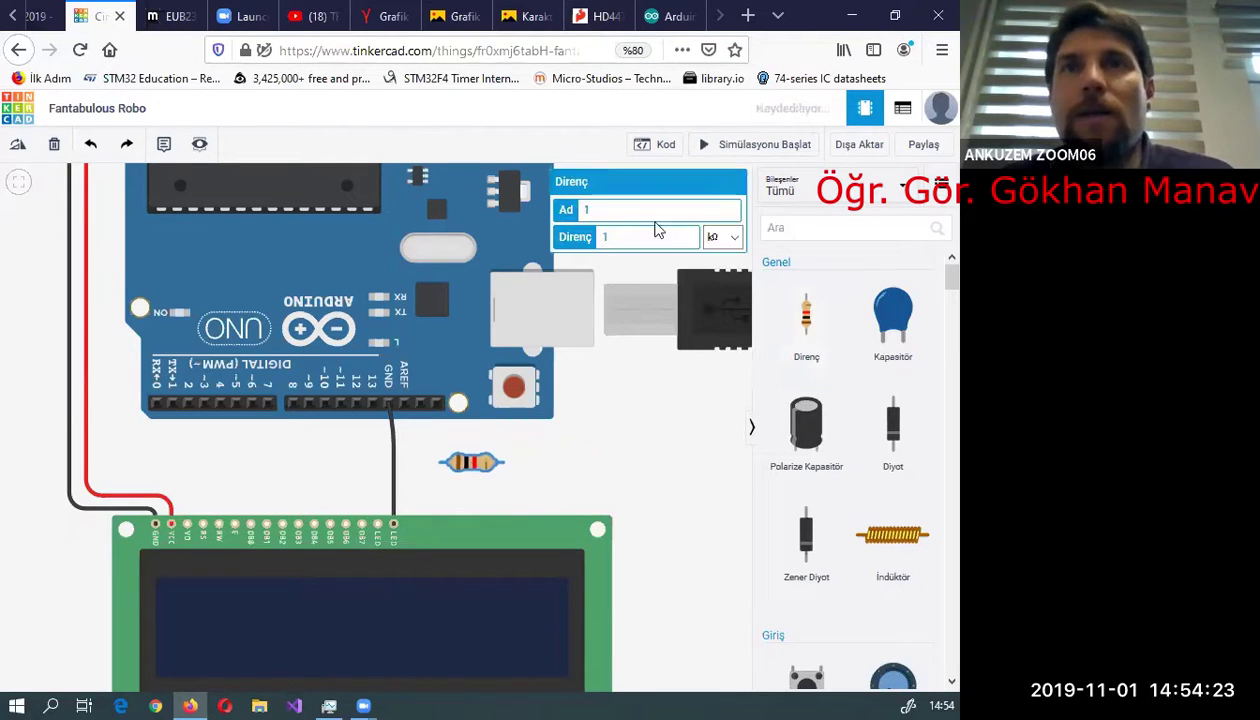
pyautogui.click(735, 238)
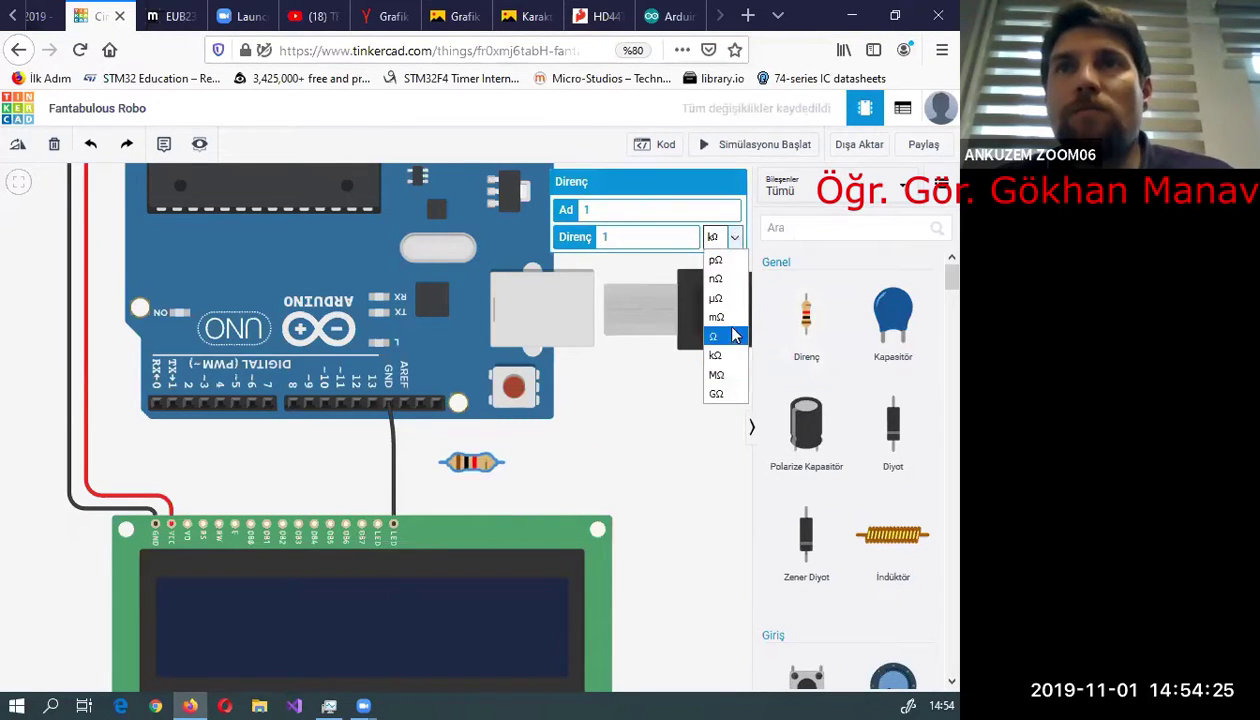
pyautogui.click(726, 330)
pyautogui.doubleClick(613, 250)
pyautogui.write('220')
pyautogui.click(412, 465)
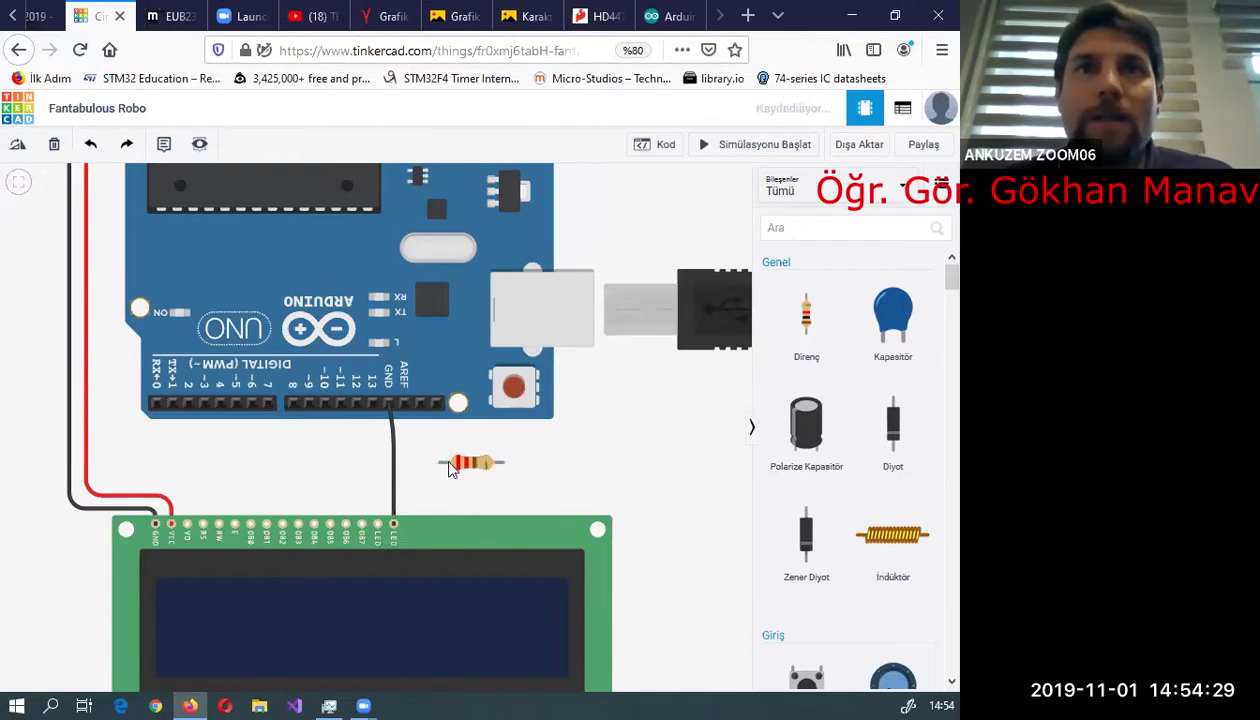
# - Wire the resistor's near end to the LCD's LED pin beside DB7, with one bend above the pin
pyautogui.click(446, 462)
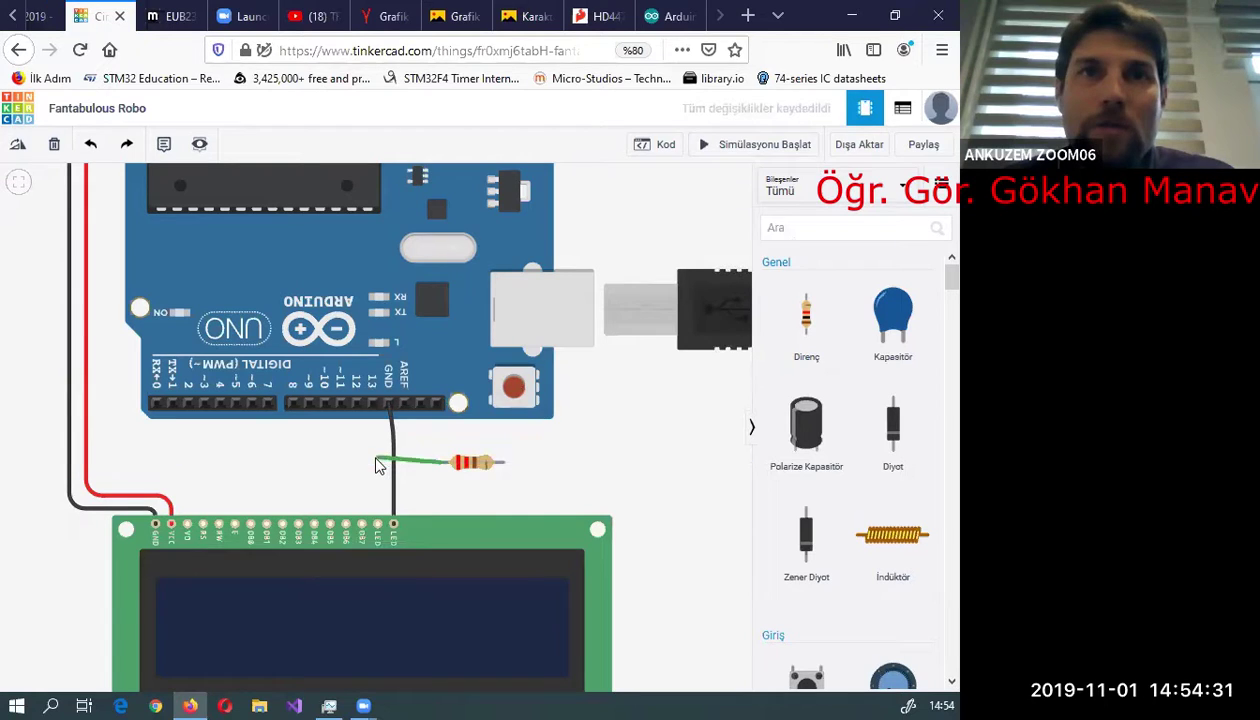
pyautogui.click(380, 464)
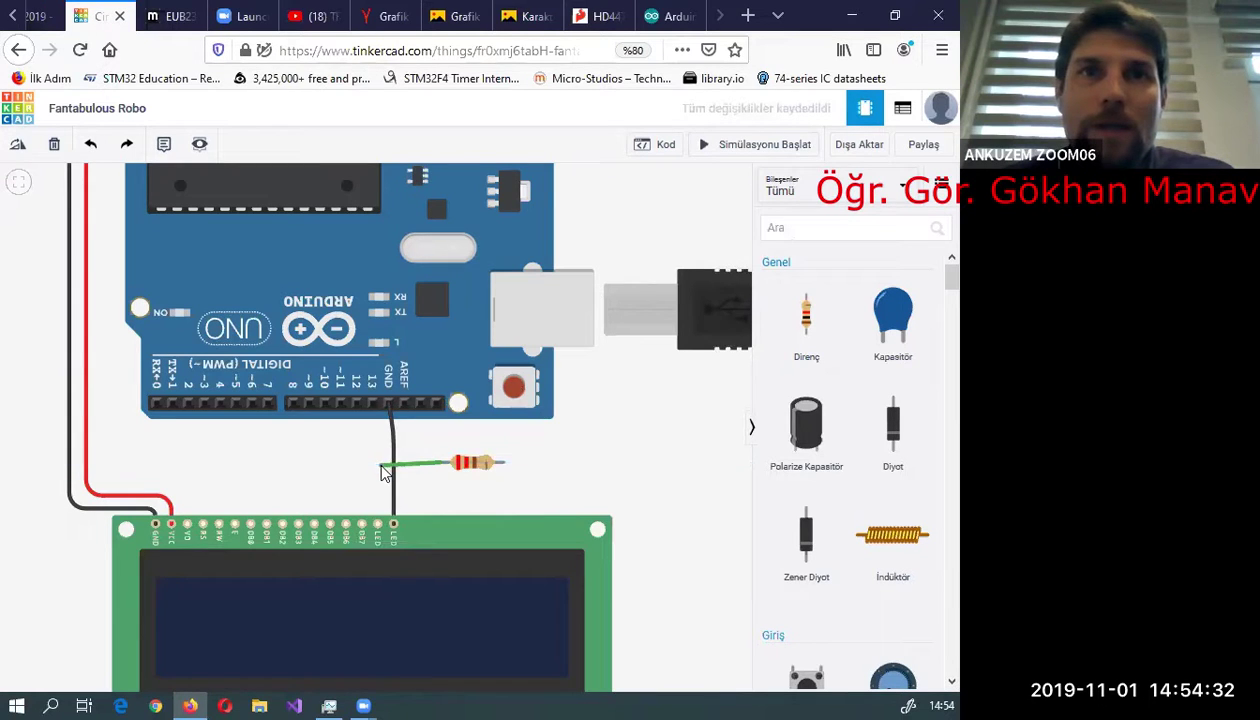
pyautogui.click(380, 527)
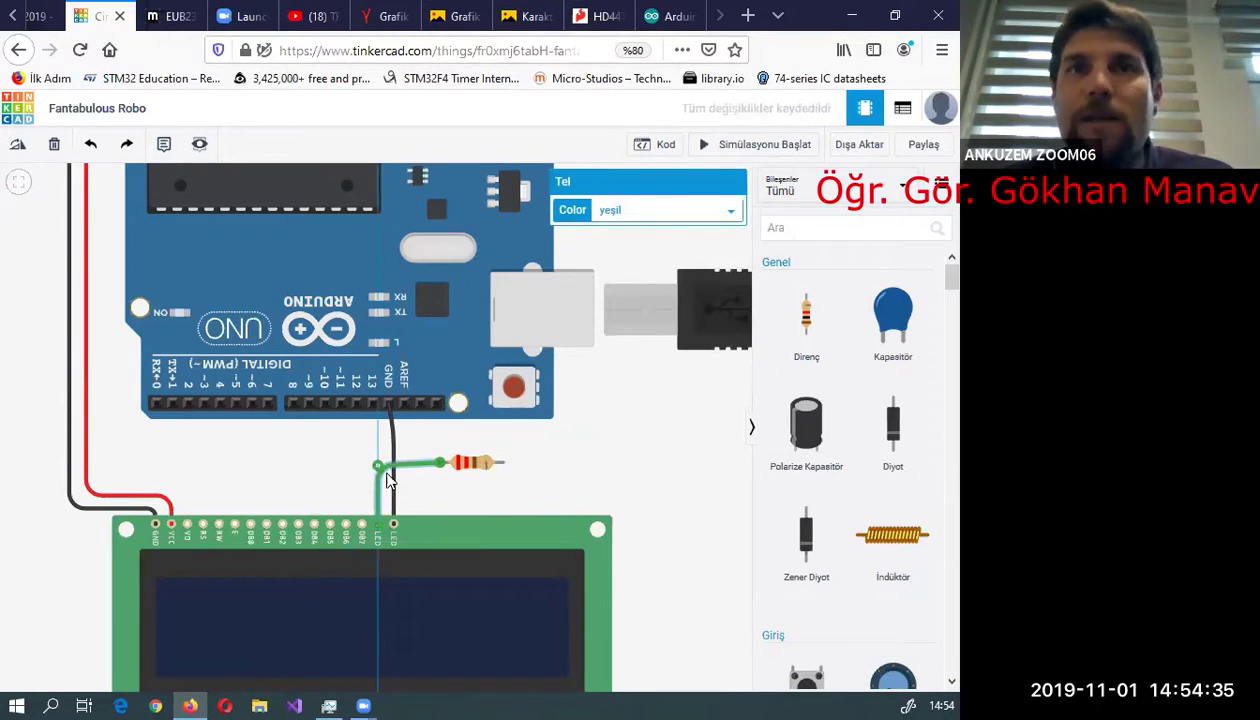
# - Wire the resistor's free end around the USB side of the Arduino to its 5V pin and colour the wire red (kırmızı)
pyautogui.click(503, 463)
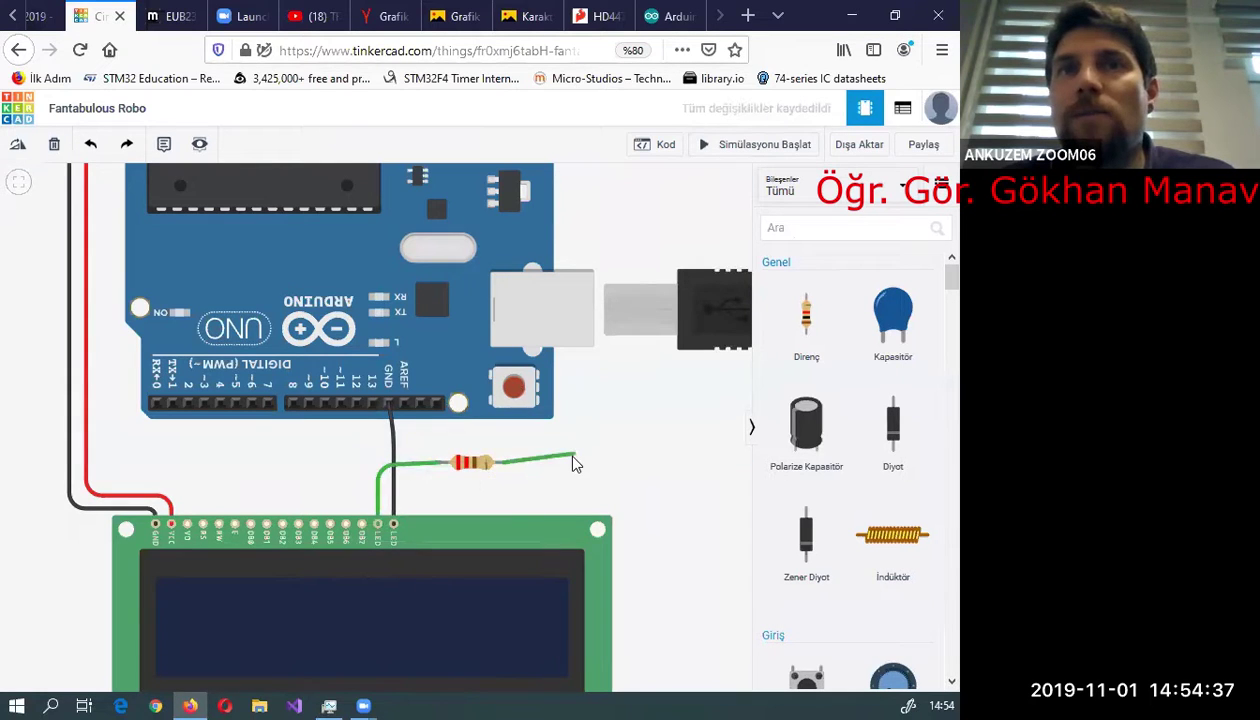
pyautogui.scroll(-2, 575, 465)
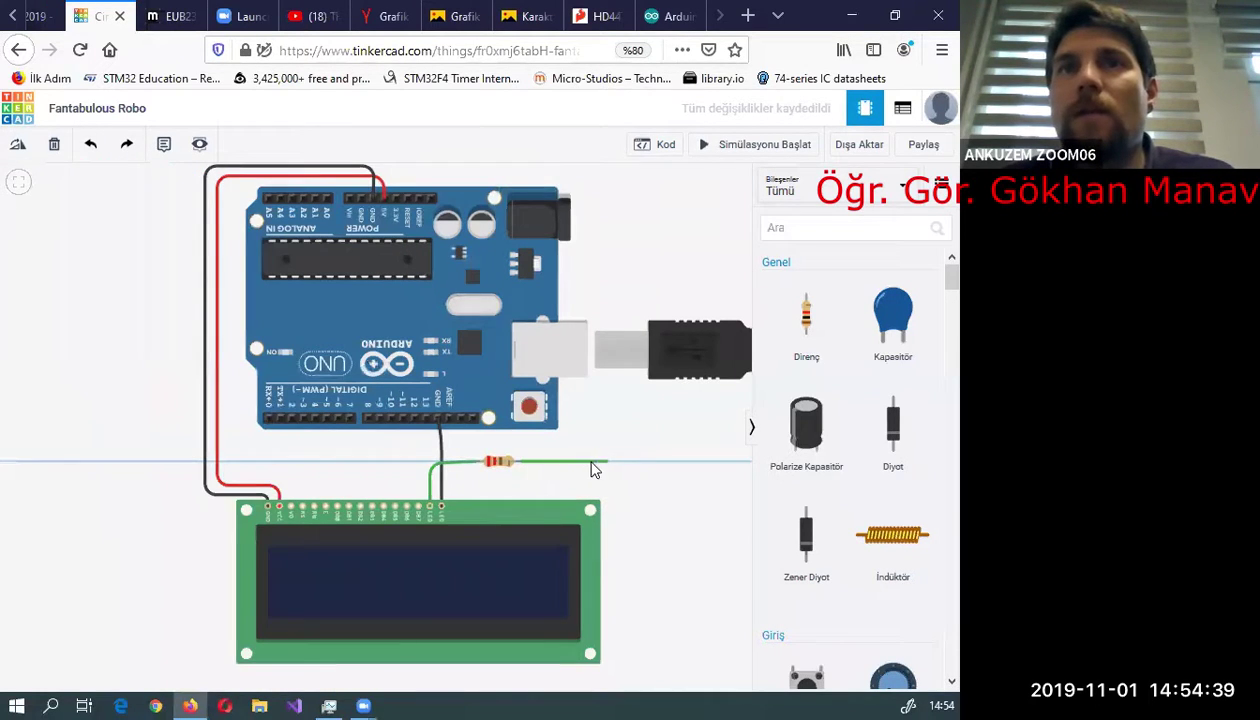
pyautogui.click(580, 463)
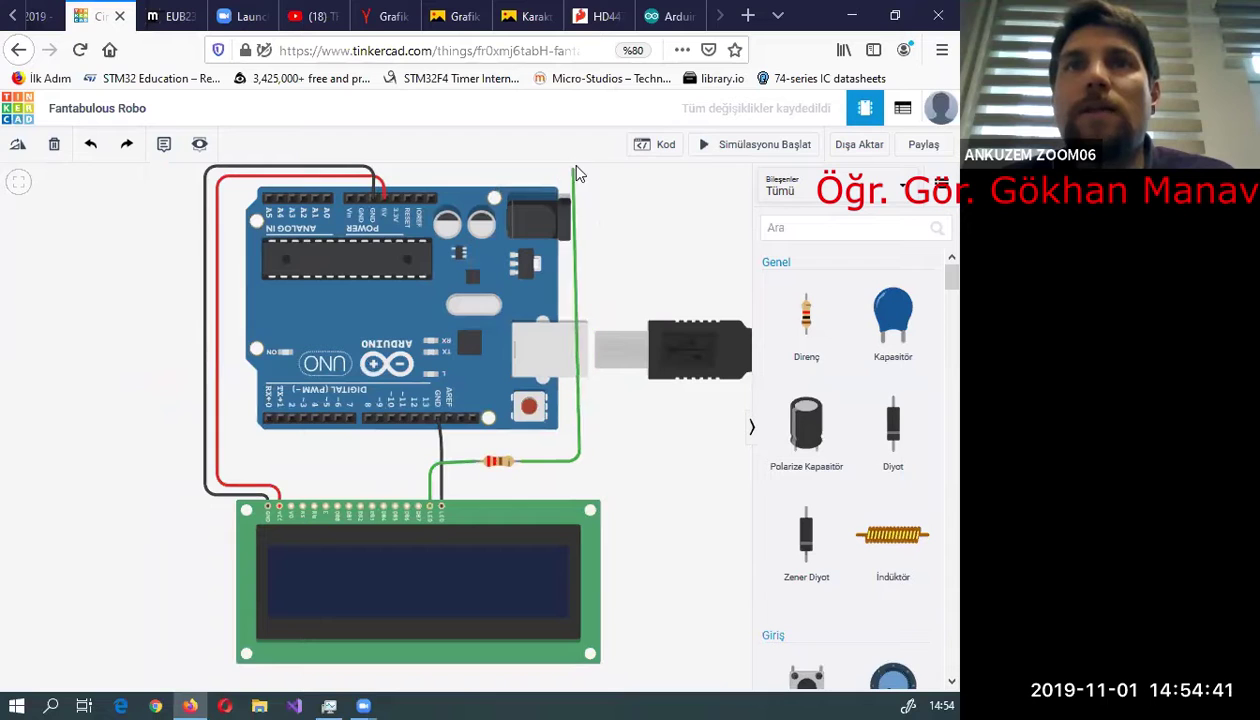
pyautogui.click(581, 173)
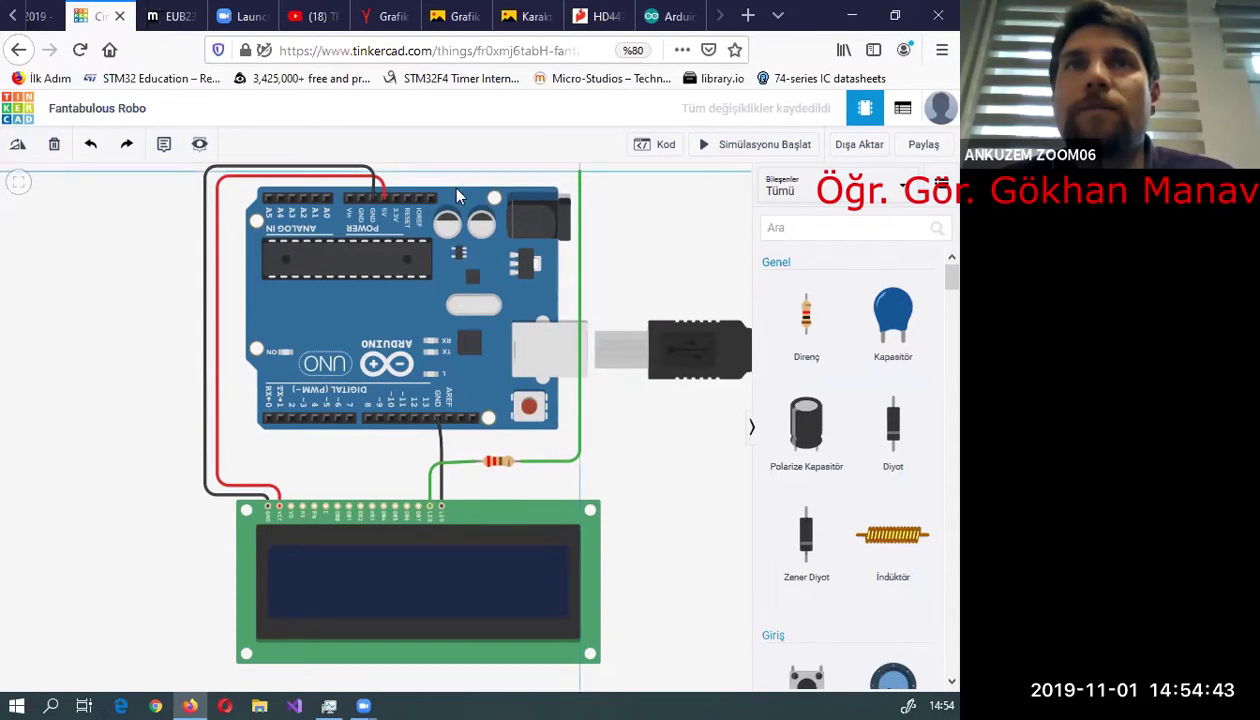
pyautogui.click(389, 176)
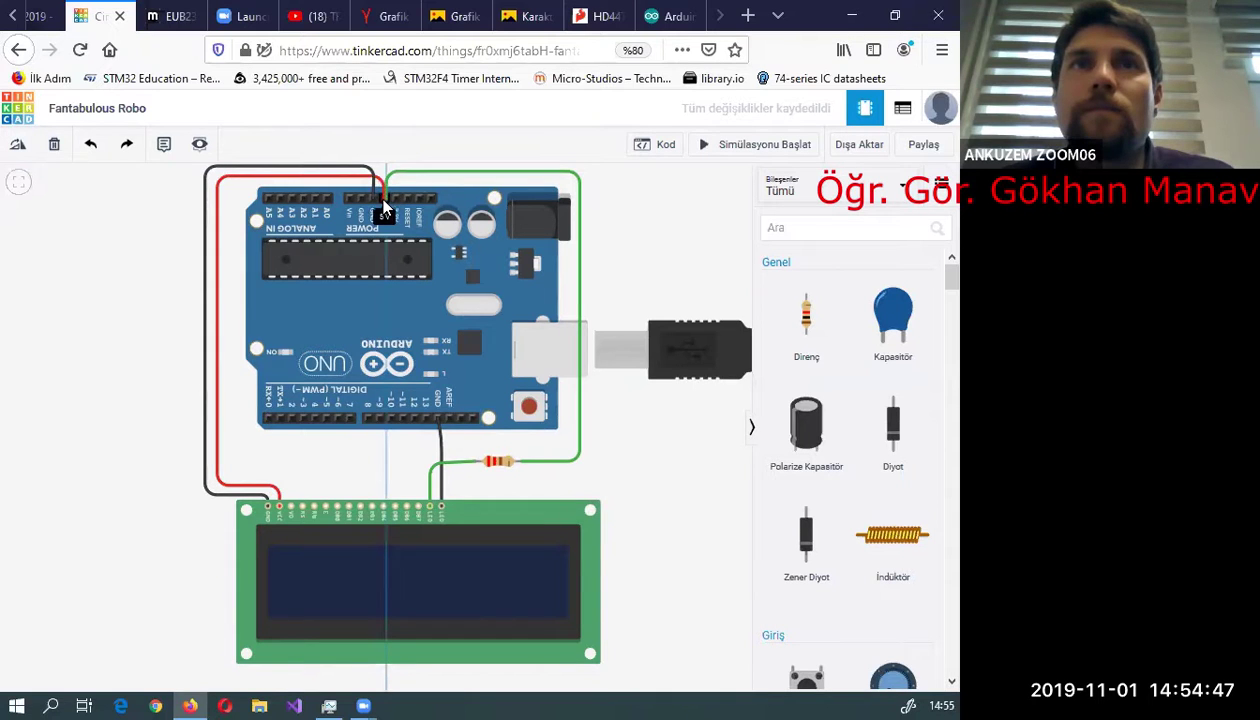
pyautogui.scroll(2, 381, 207)
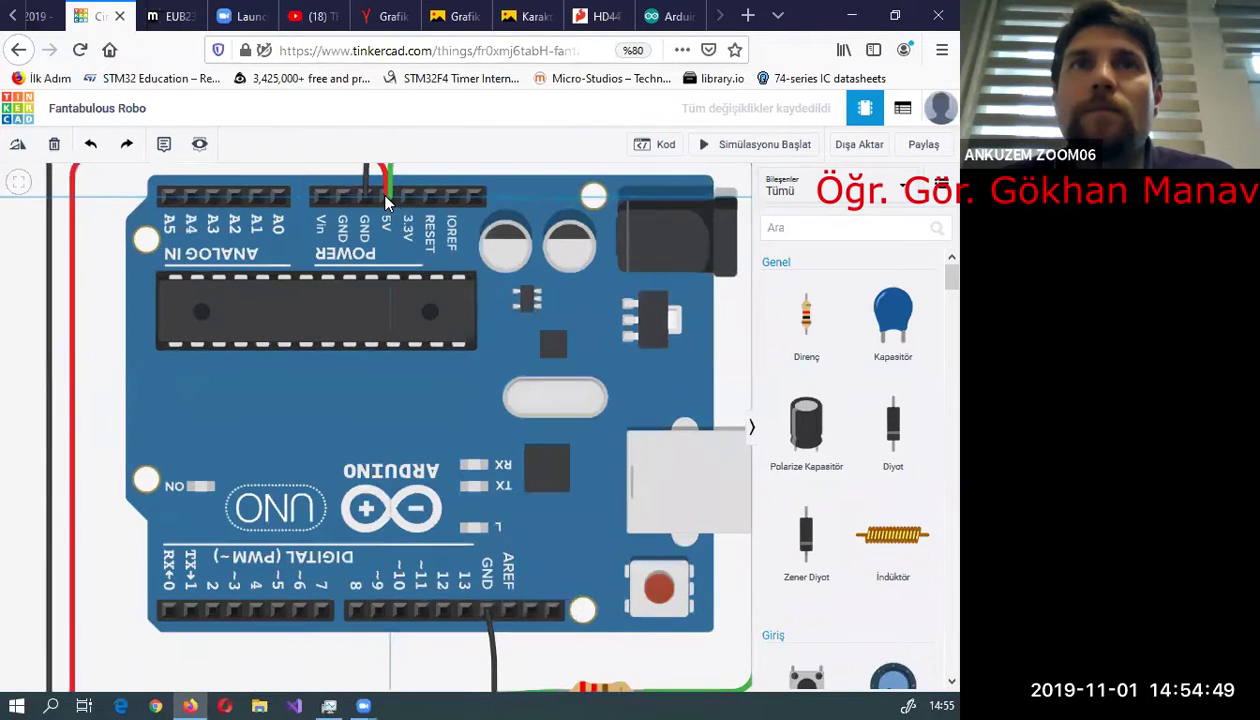
pyautogui.scroll(2, 388, 203)
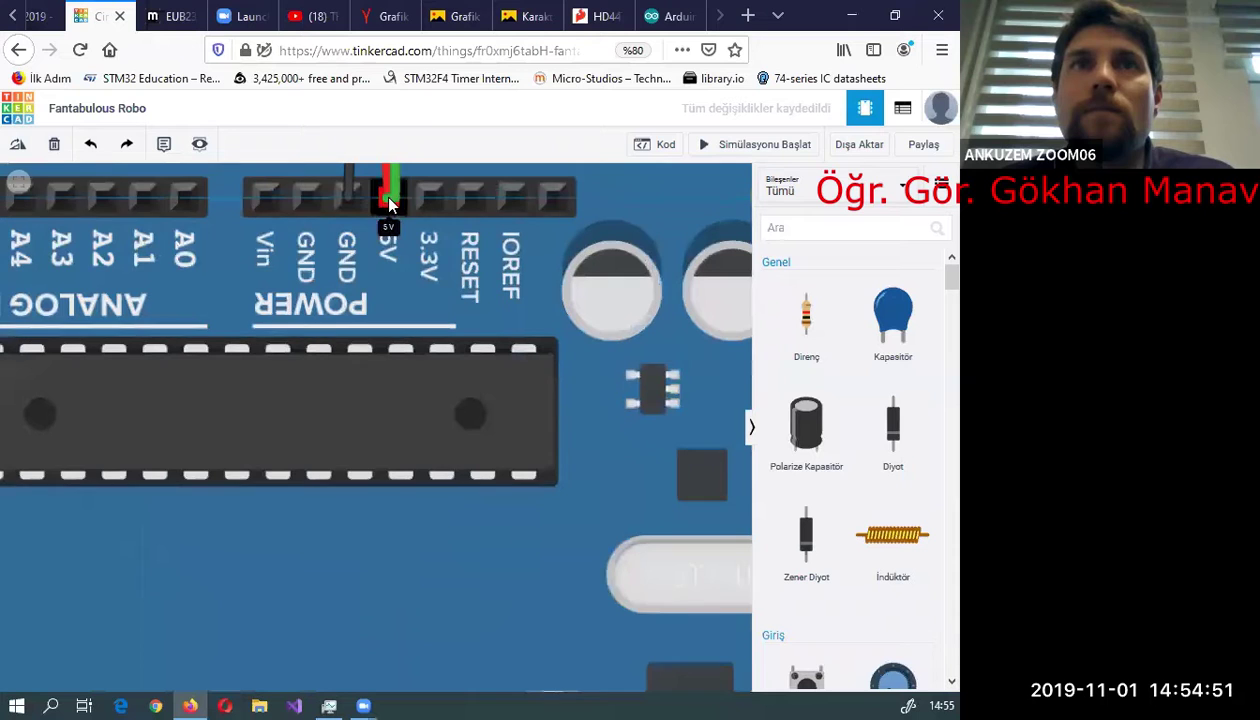
pyautogui.click(385, 205)
pyautogui.scroll(-3, 489, 245)
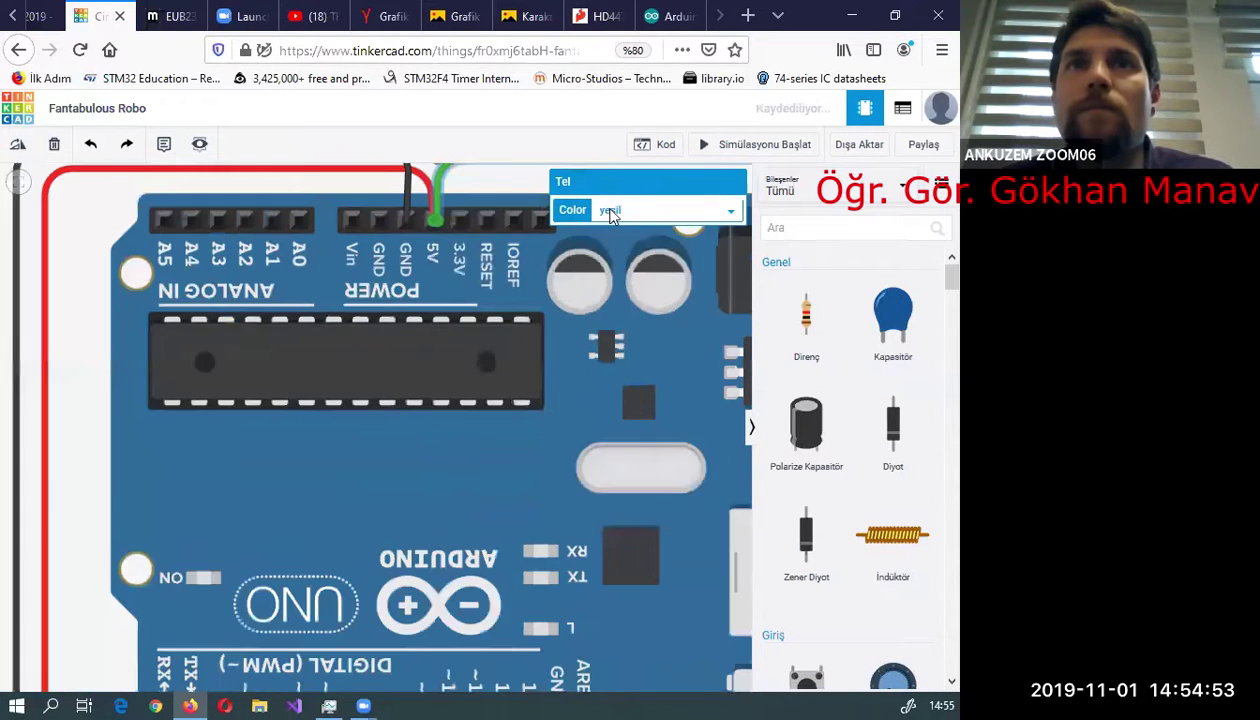
pyautogui.click(607, 210)
pyautogui.click(609, 252)
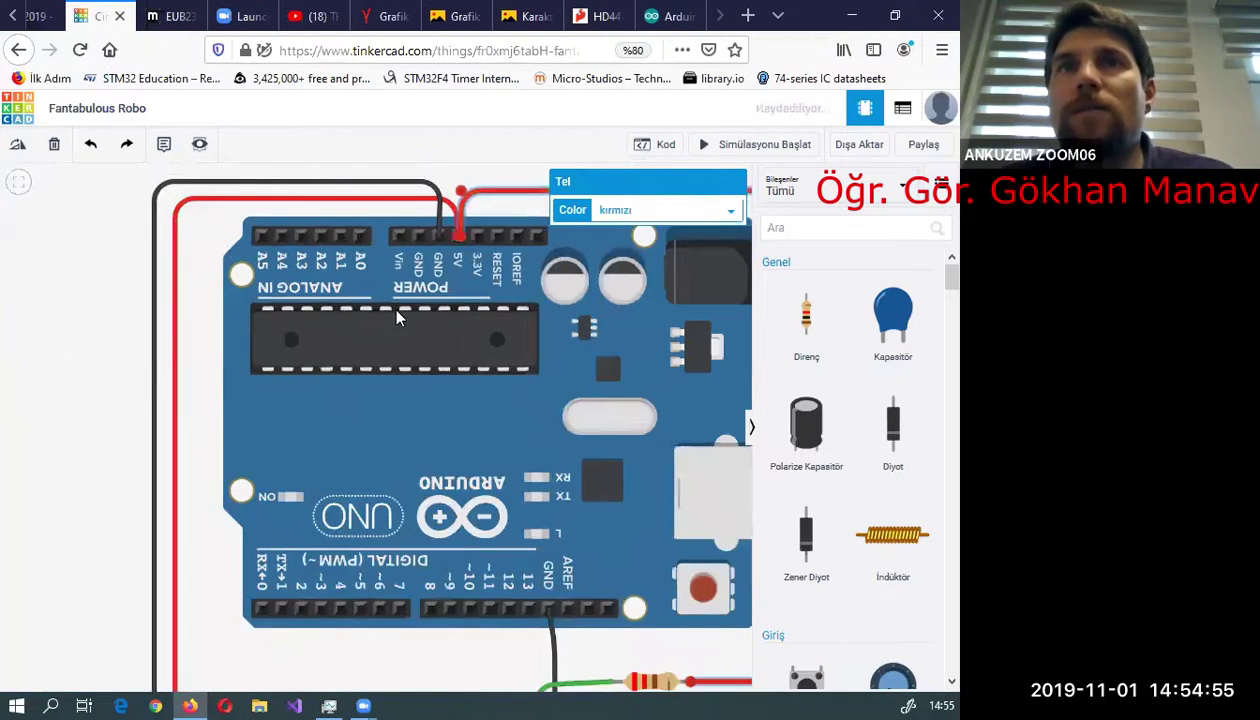
pyautogui.scroll(-4, 428, 562)
pyautogui.scroll(2, 463, 524)
pyautogui.click(402, 442)
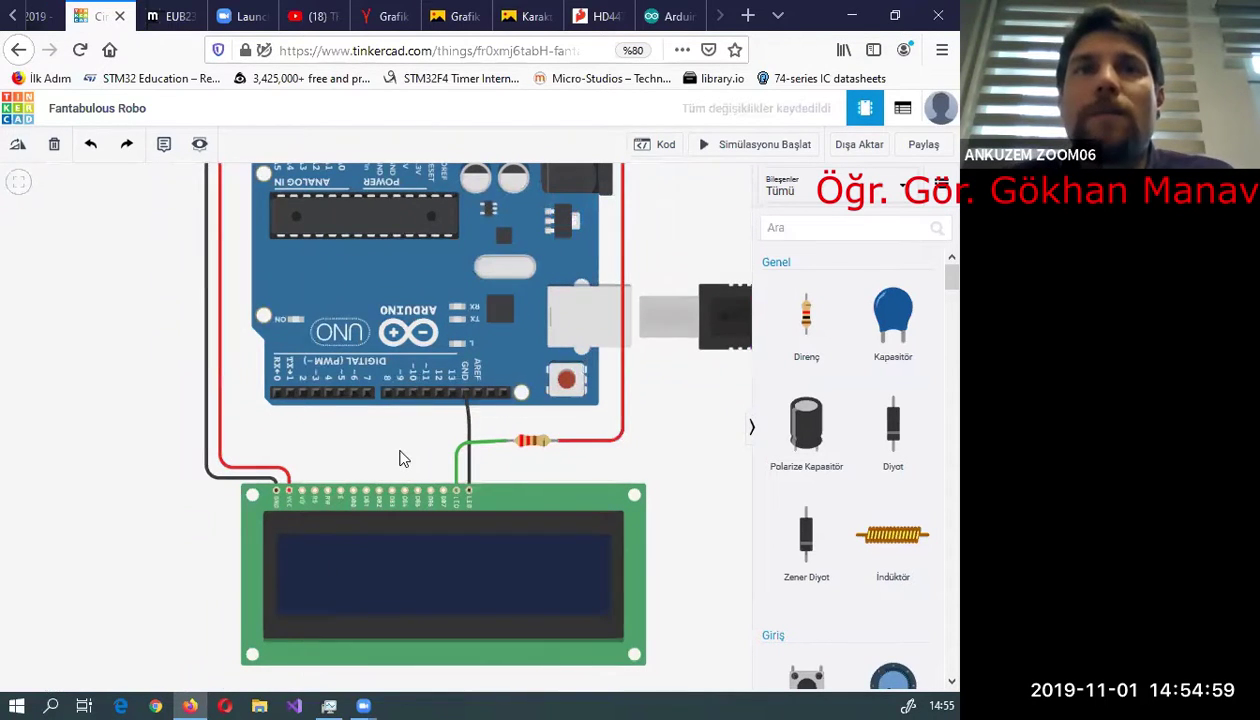
# - Wire the LCD's VO pin to the Arduino's GND beside pin 13 and colour the wire black (siyah)
pyautogui.scroll(2, 402, 456)
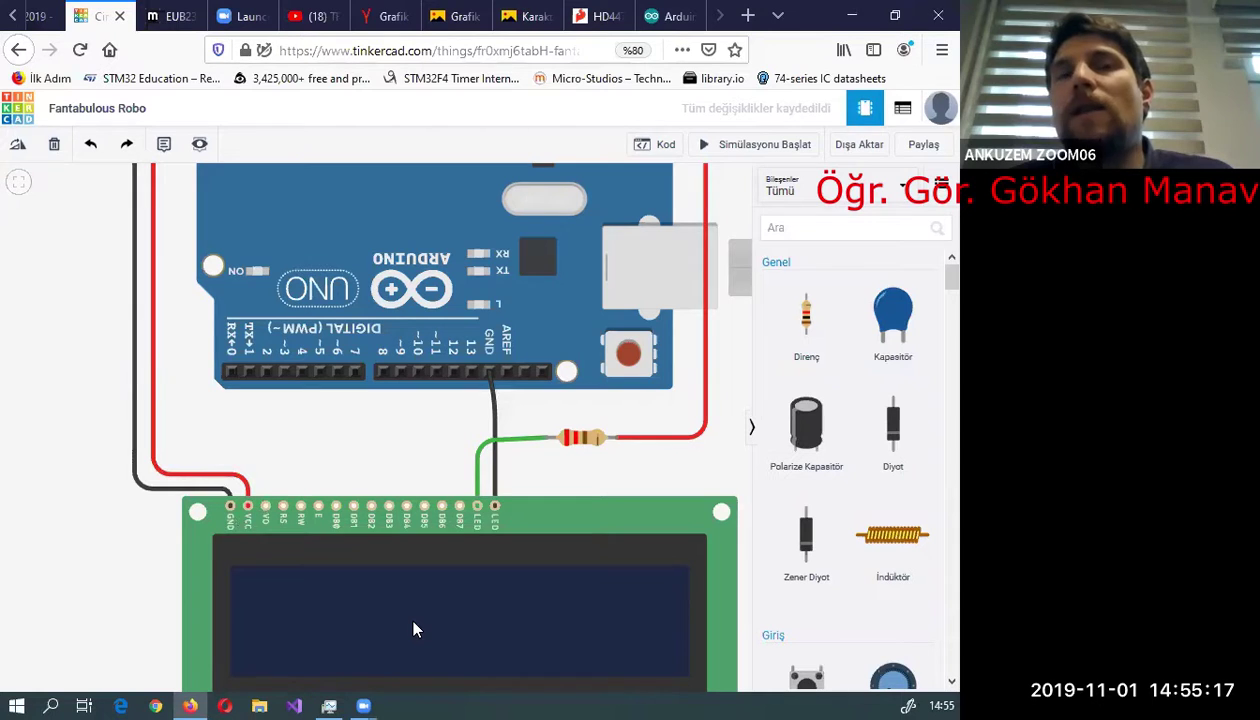
pyautogui.click(266, 510)
pyautogui.click(266, 470)
pyautogui.click(490, 470)
pyautogui.click(489, 376)
pyautogui.scroll(2, 489, 378)
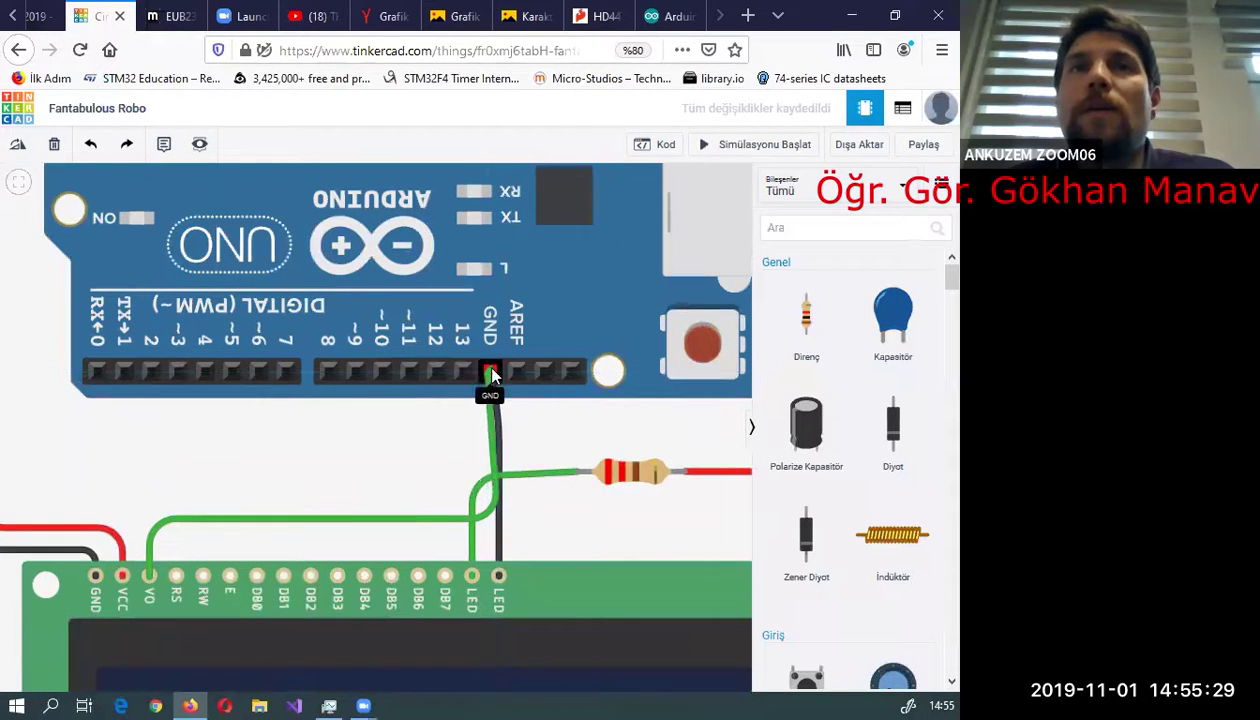
pyautogui.click(485, 364)
pyautogui.click(645, 213)
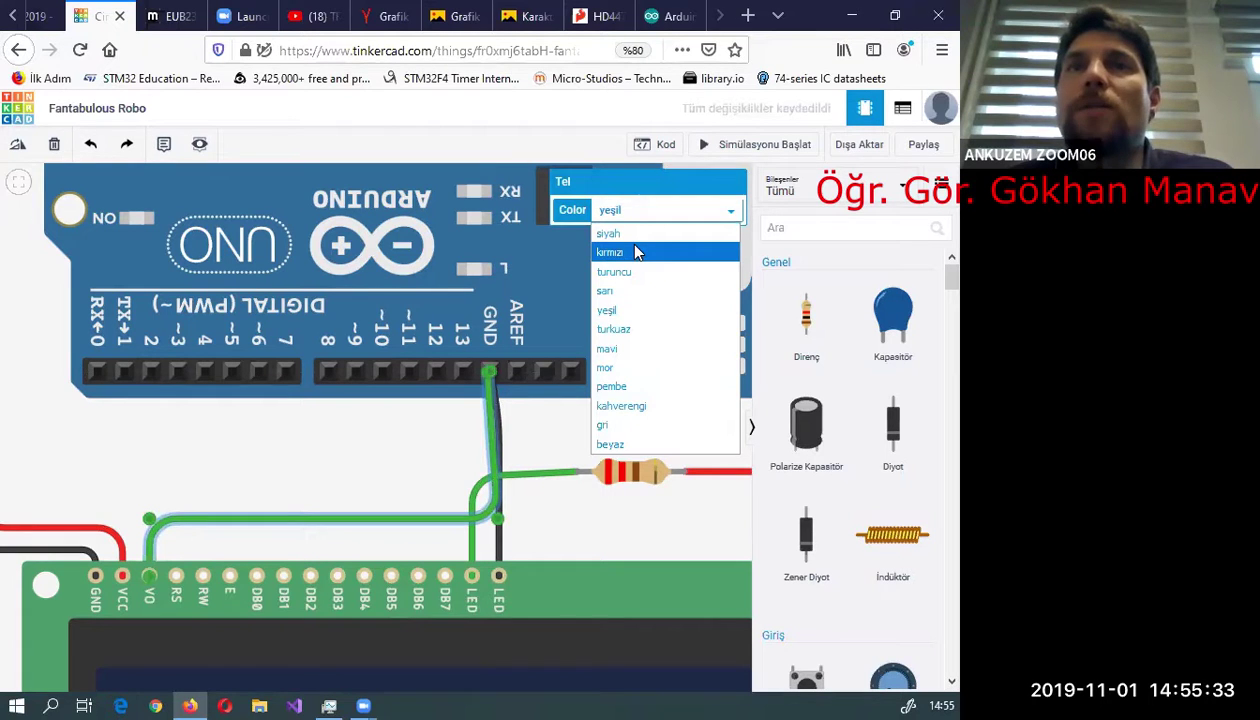
pyautogui.click(622, 234)
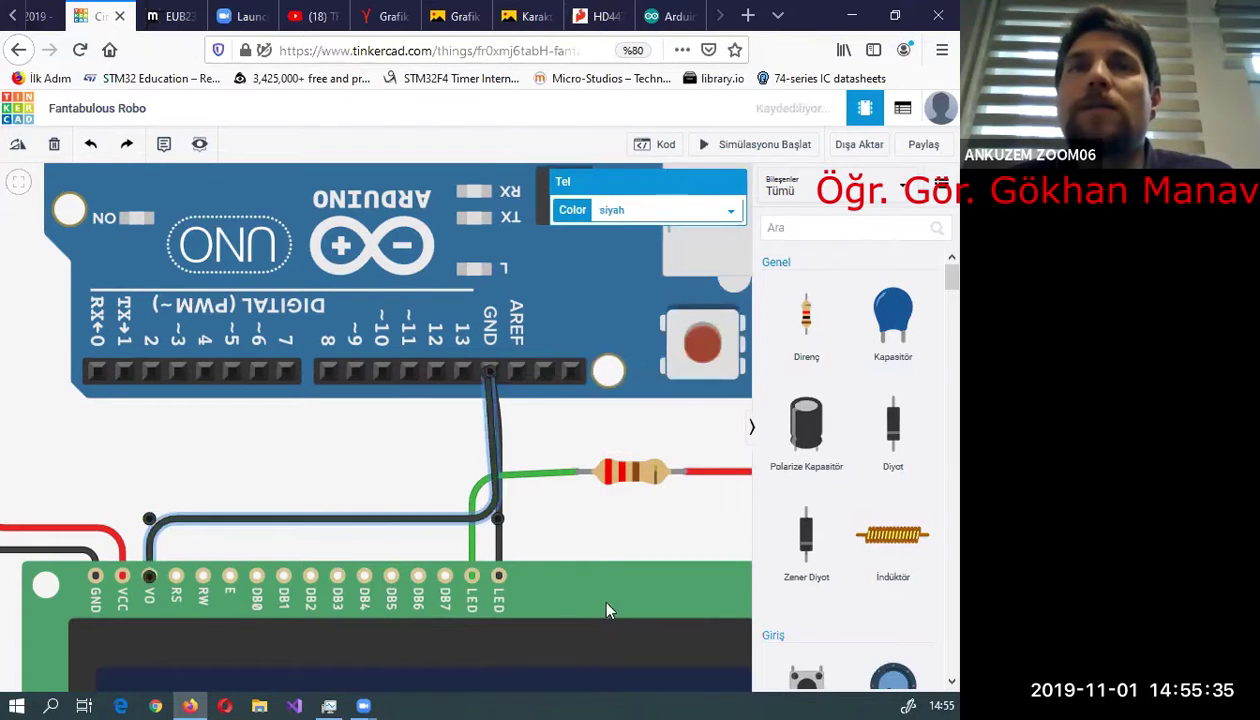
pyautogui.click(560, 545)
# - Check the LCD's RS, RW and E pins, and bring up the Table 6 instruction list in the HD44780 datasheet
pyautogui.scroll(-2, 215, 567)
pyautogui.scroll(1, 228, 597)
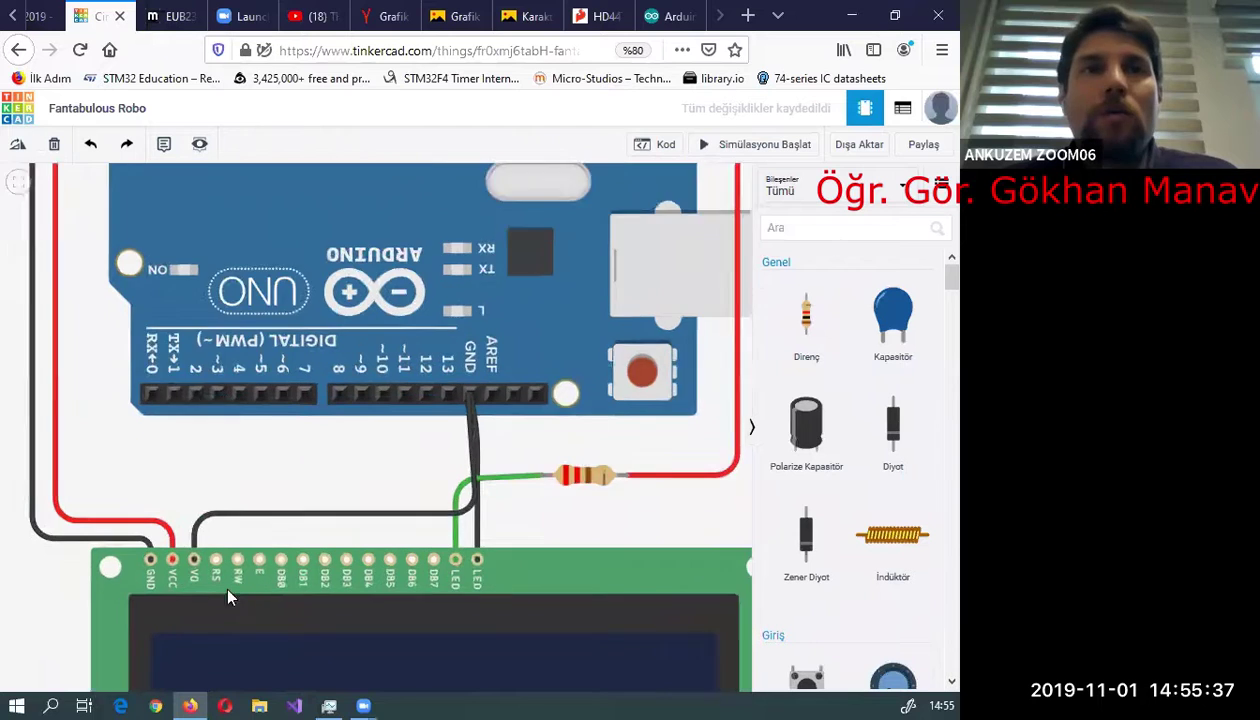
pyautogui.scroll(2, 228, 597)
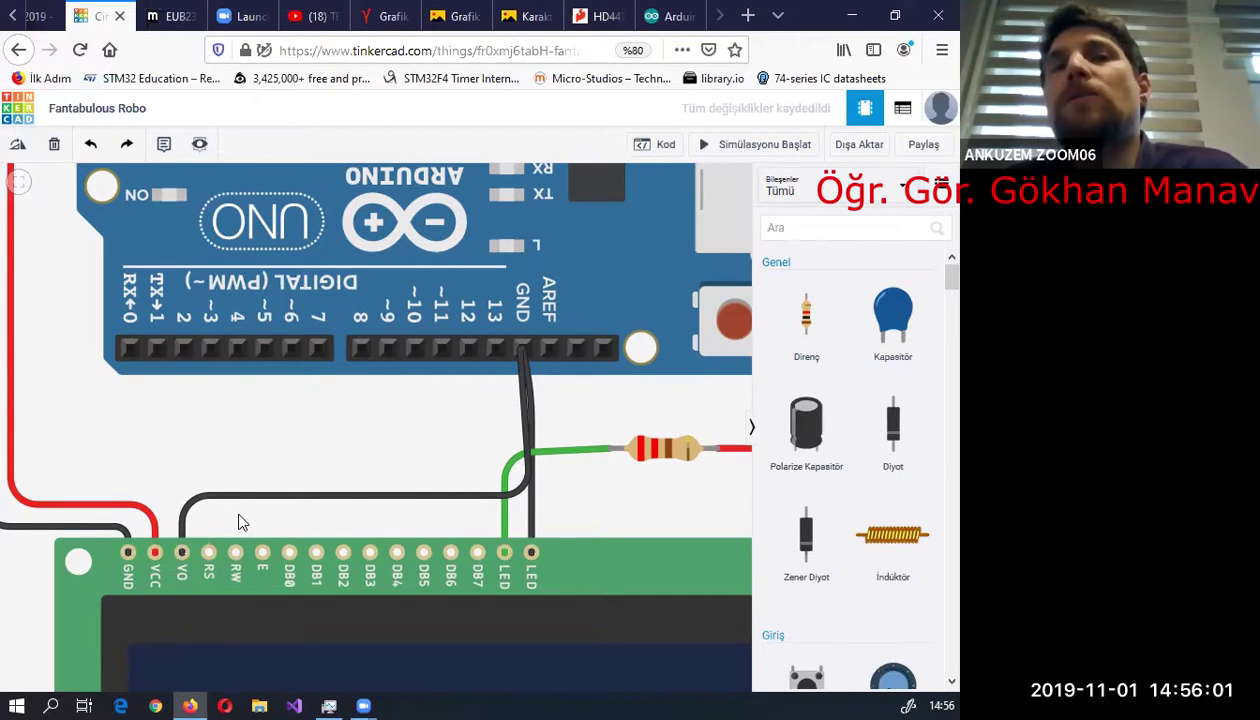
pyautogui.click(570, 18)
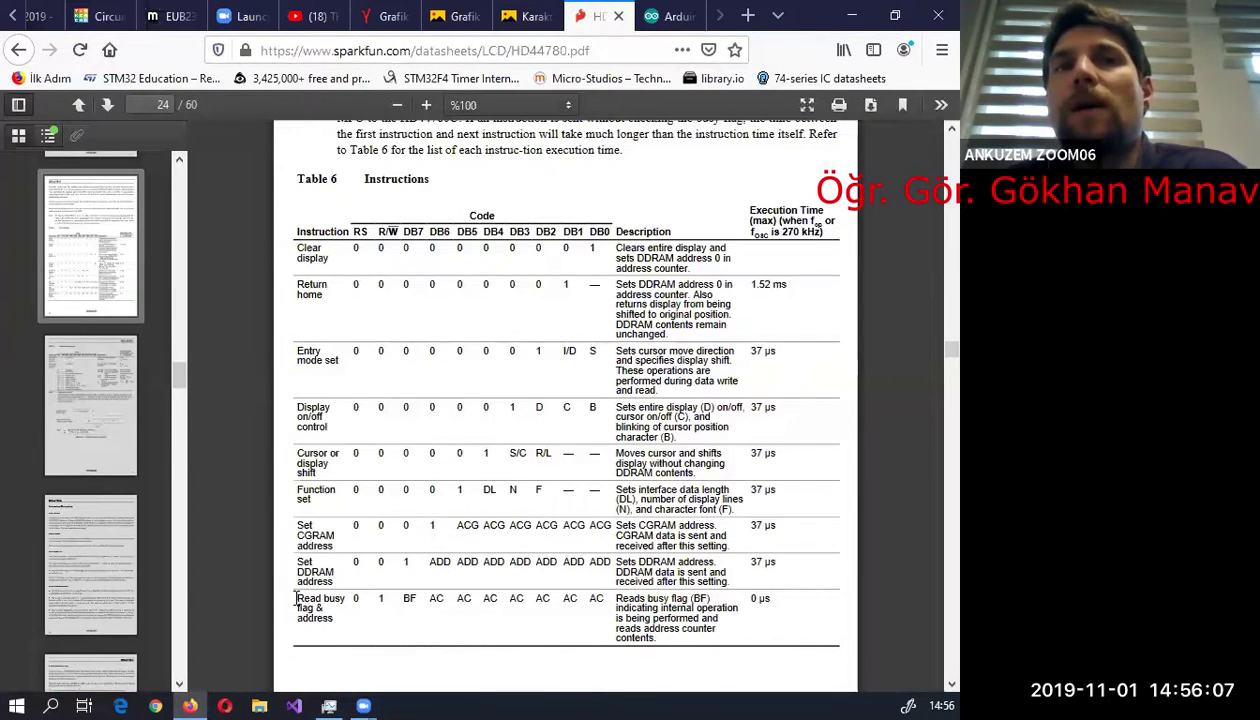
# - Examine the Read busy flag & address instruction in Table 6 and the meanings of BF = 1 and BF = 0
pyautogui.moveTo(310, 611); pyautogui.dragTo(311, 598)
pyautogui.click(378, 601)
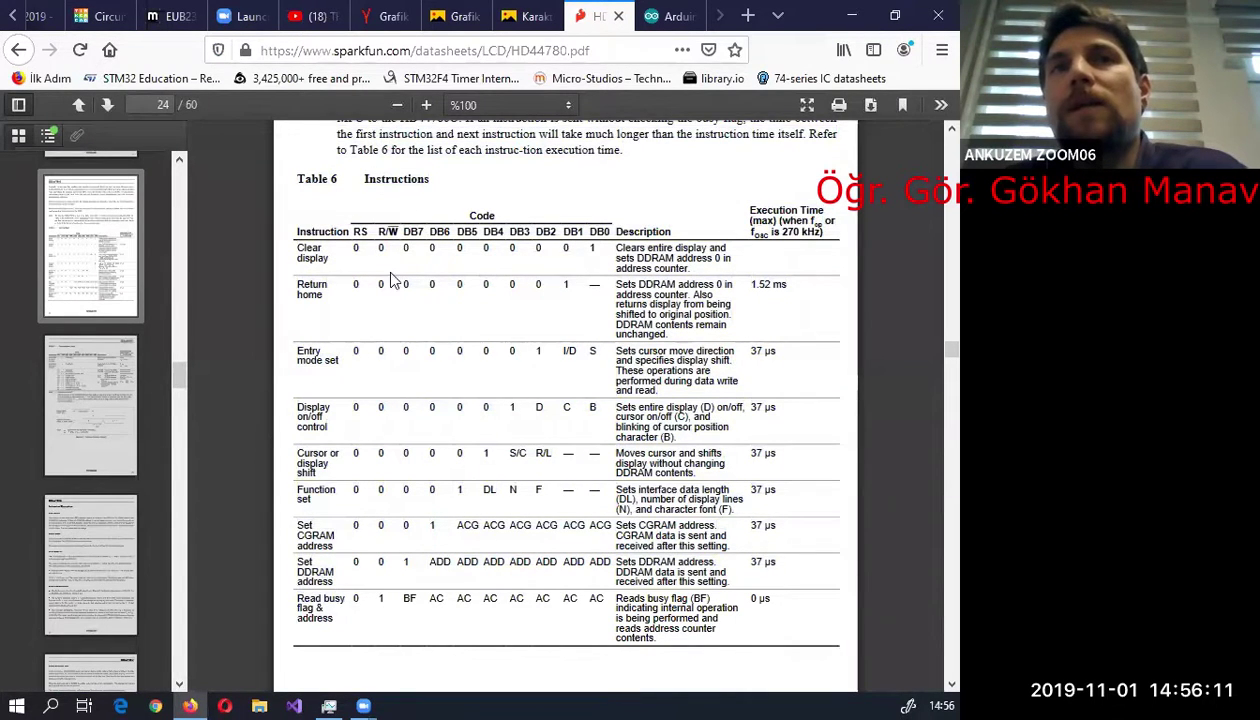
pyautogui.click(405, 601)
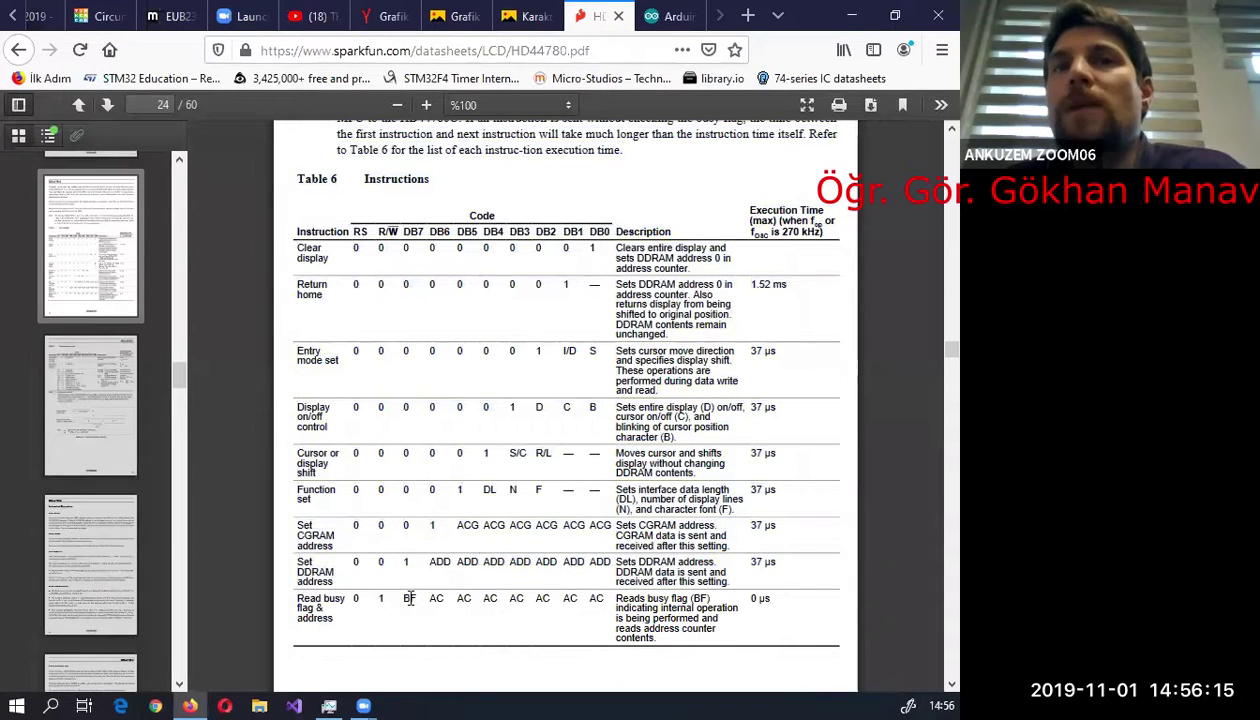
pyautogui.moveTo(403, 596); pyautogui.dragTo(416, 598)
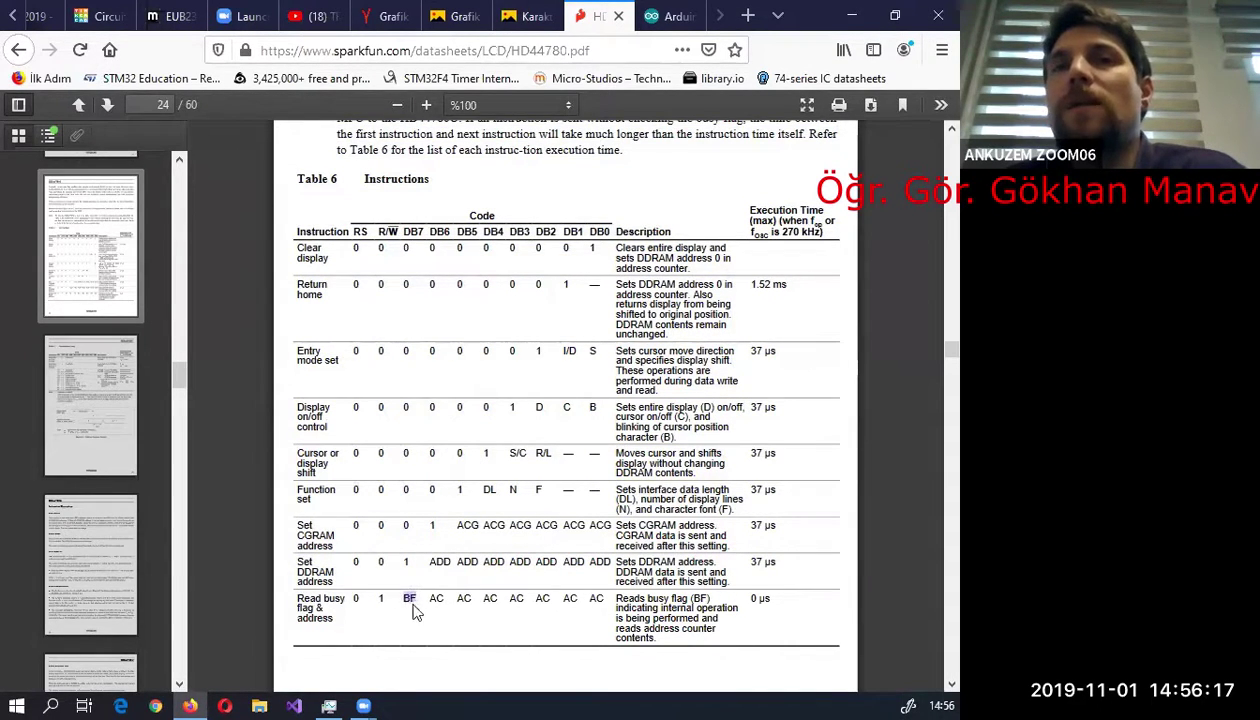
pyautogui.scroll(-1, 416, 585)
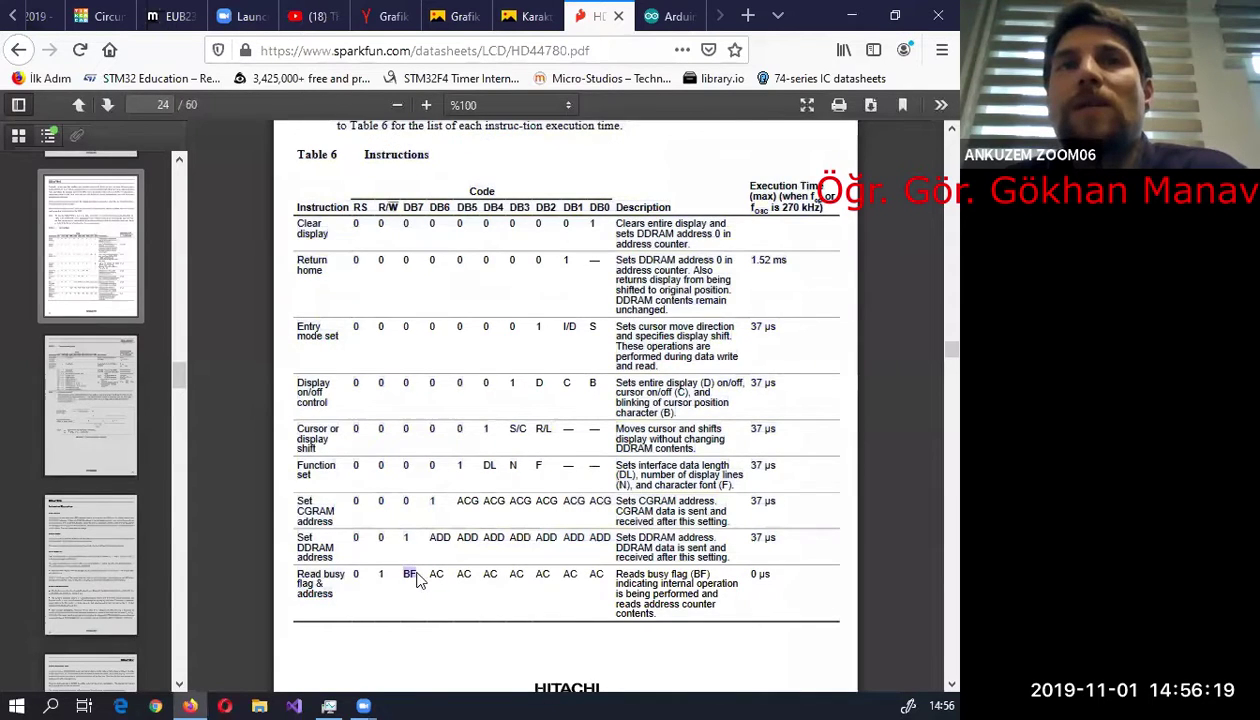
pyautogui.scroll(-10, 418, 580)
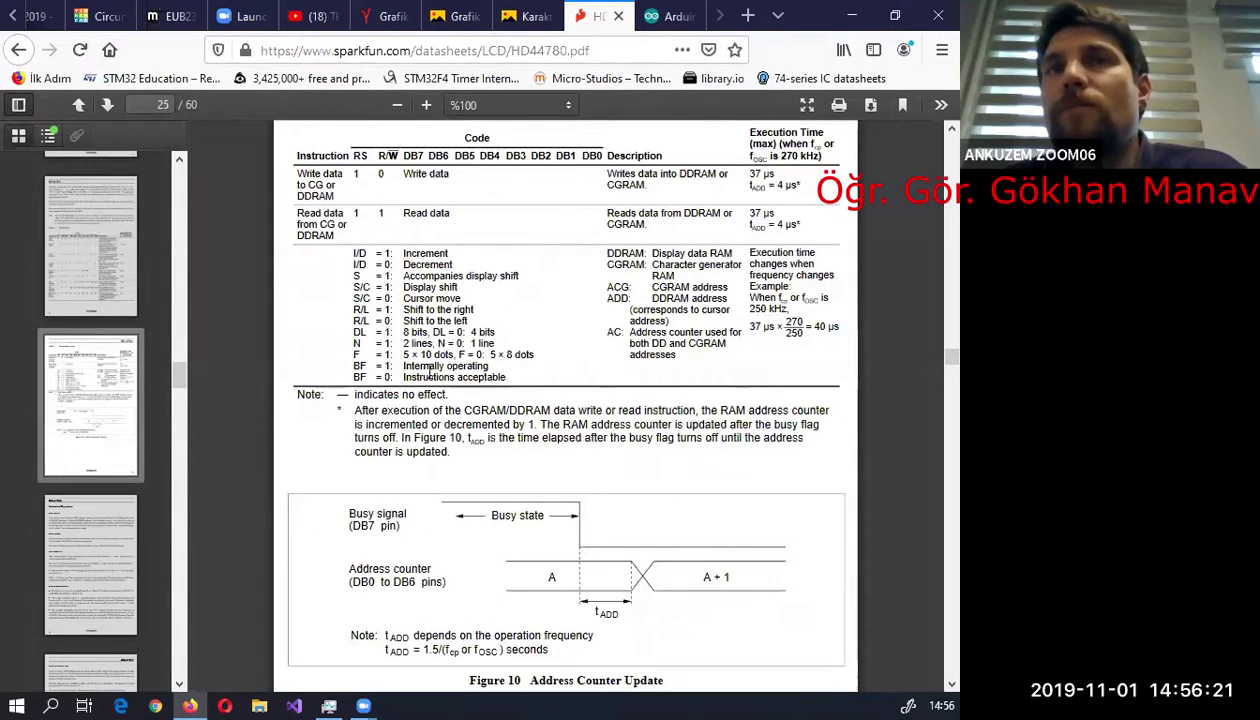
pyautogui.moveTo(403, 366); pyautogui.dragTo(490, 366)
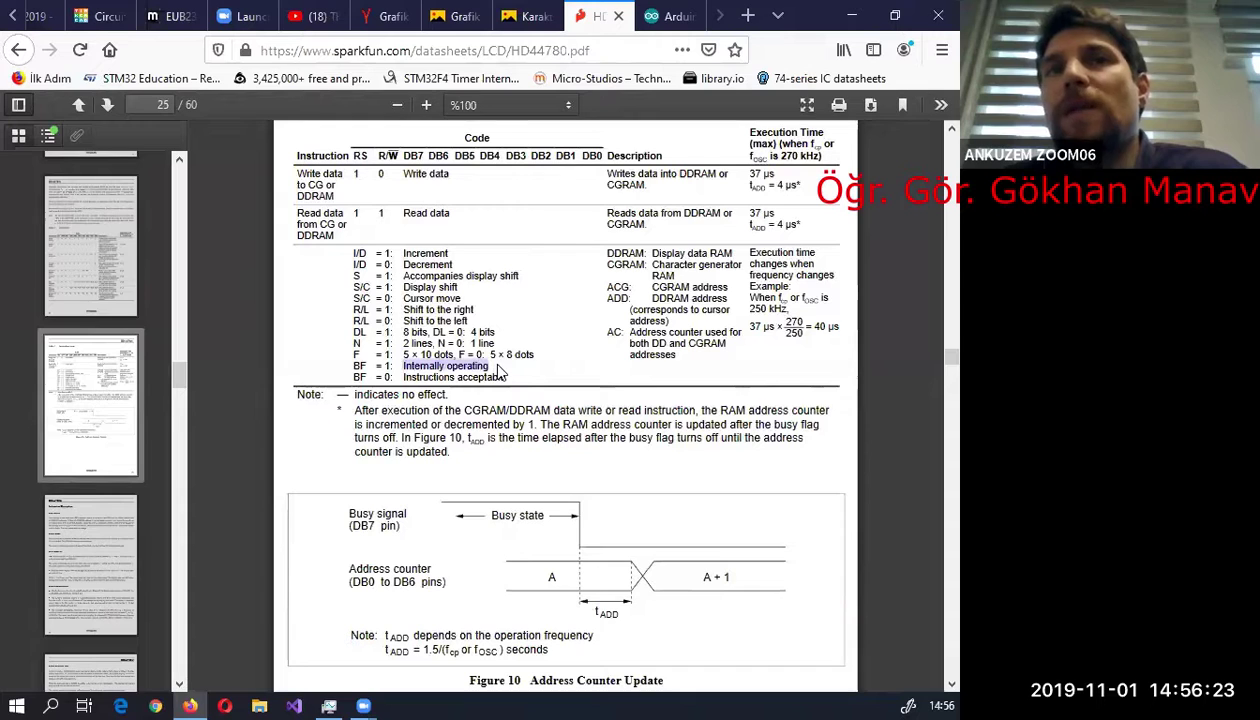
pyautogui.click(512, 385)
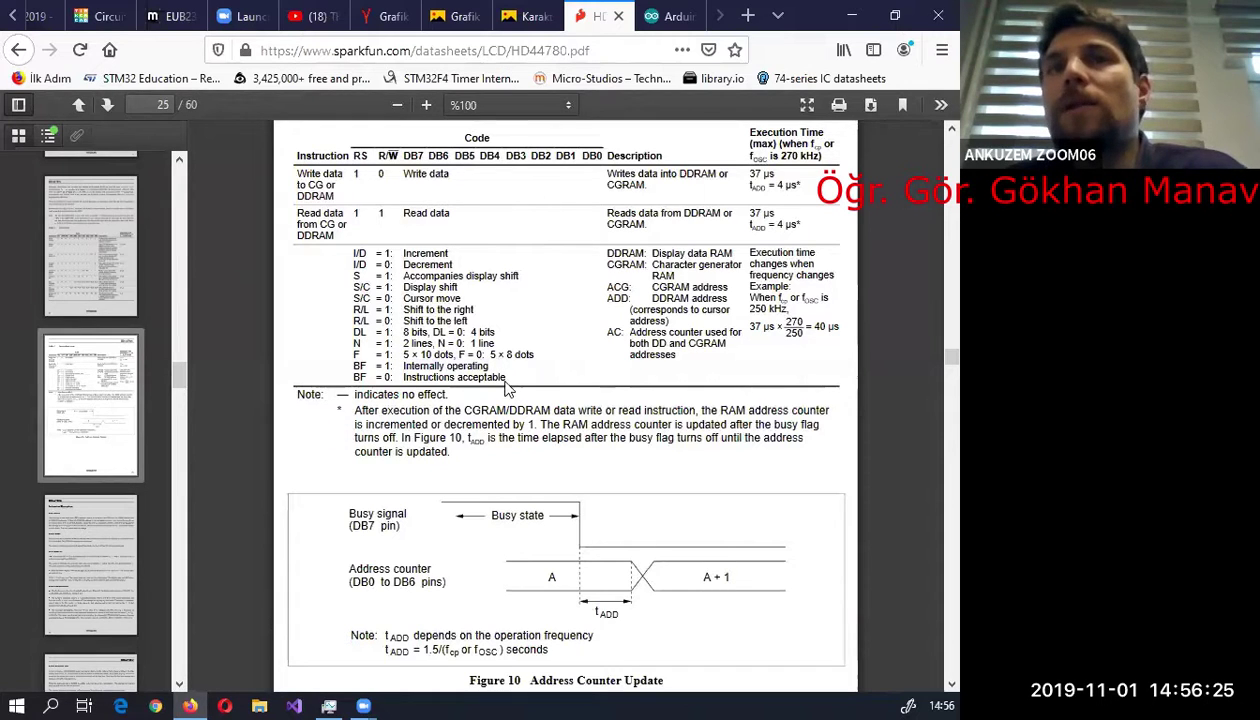
# - Go back to the main part of Table 6 and examine the Return home instruction and its execution time
pyautogui.scroll(3, 451, 518)
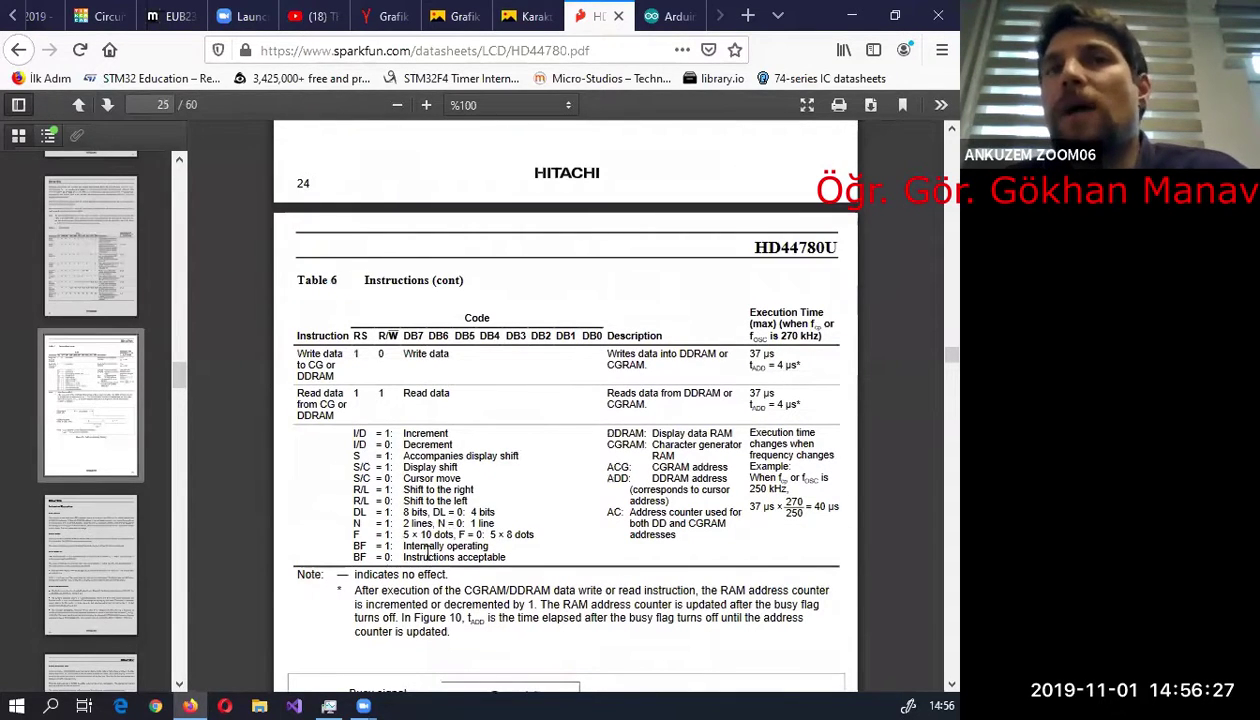
pyautogui.scroll(1, 460, 500)
pyautogui.scroll(7, 468, 482)
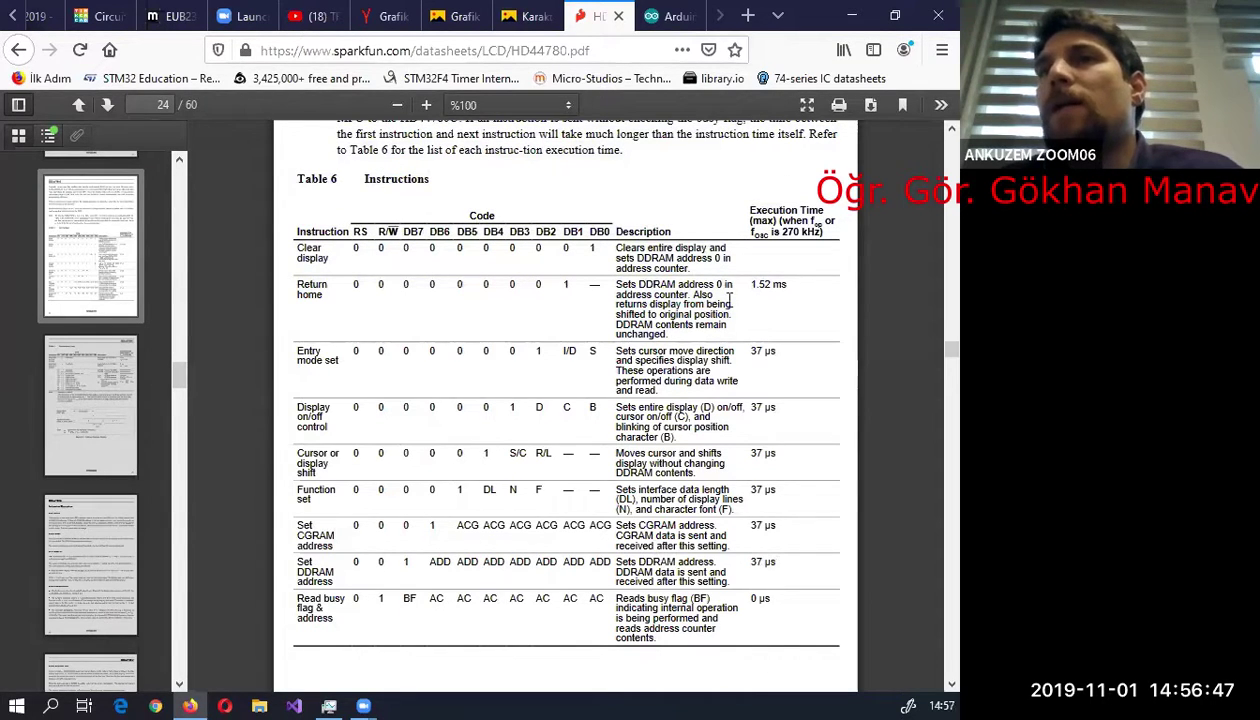
pyautogui.doubleClick(311, 287)
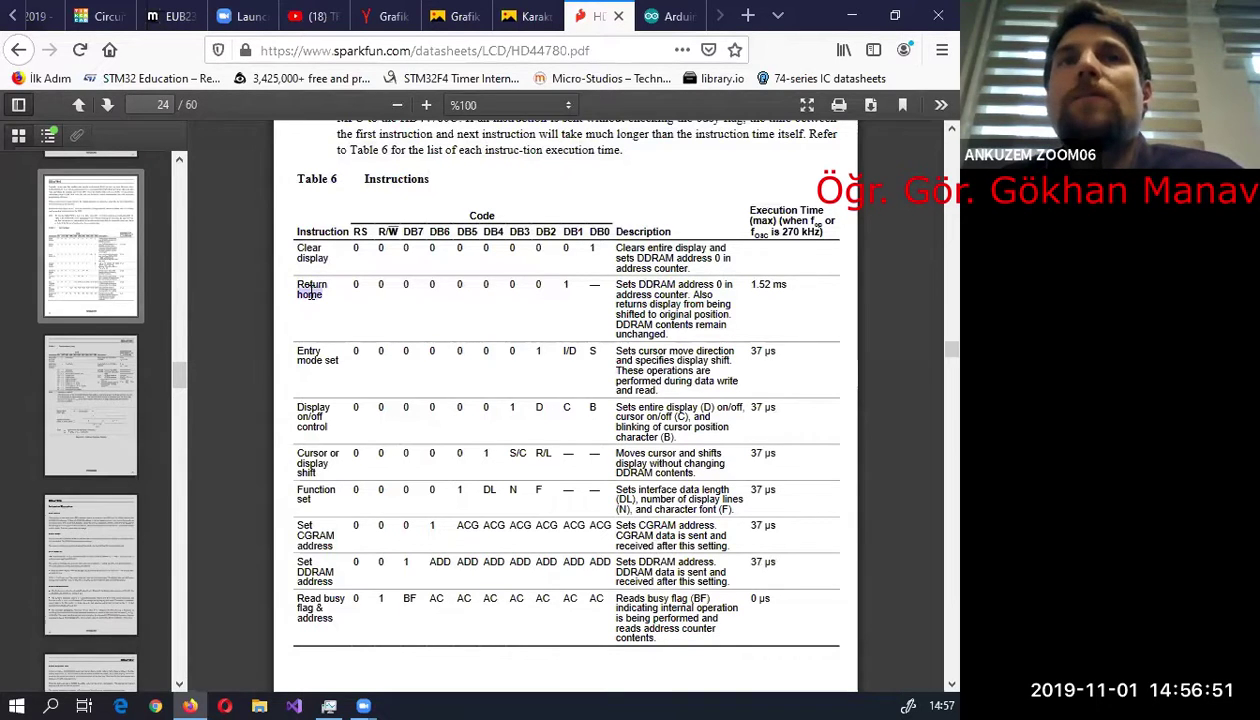
pyautogui.click(305, 305)
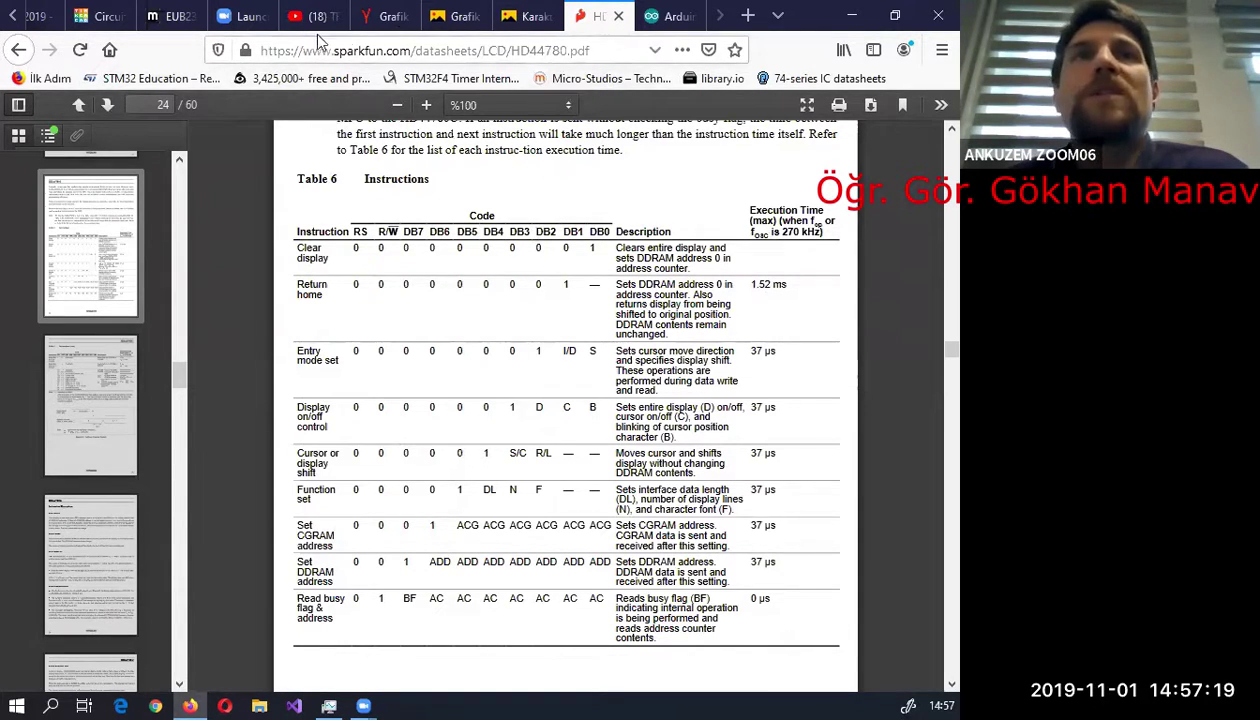
# - Switch to the Tinkercad circuit, wire the LCD's RW pin alongside the VO wire to the Arduino's GND beside pin 13, and colour it black (siyah)
pyautogui.click(105, 16)
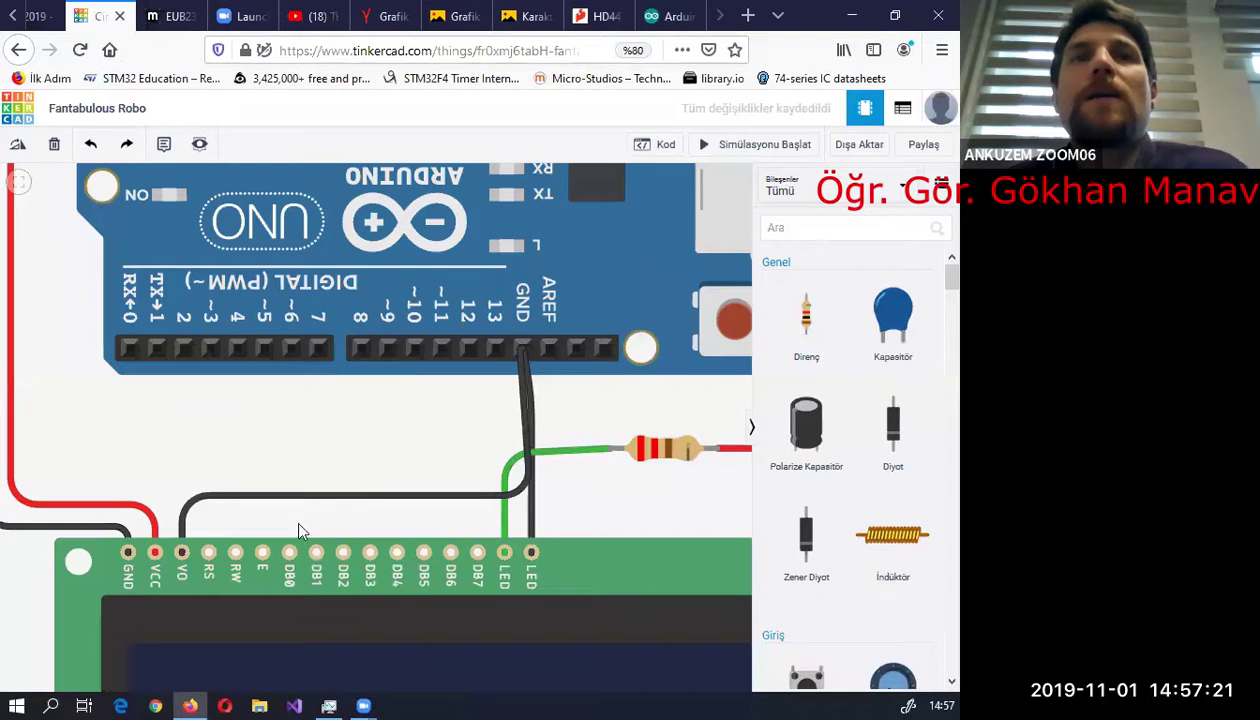
pyautogui.click(236, 553)
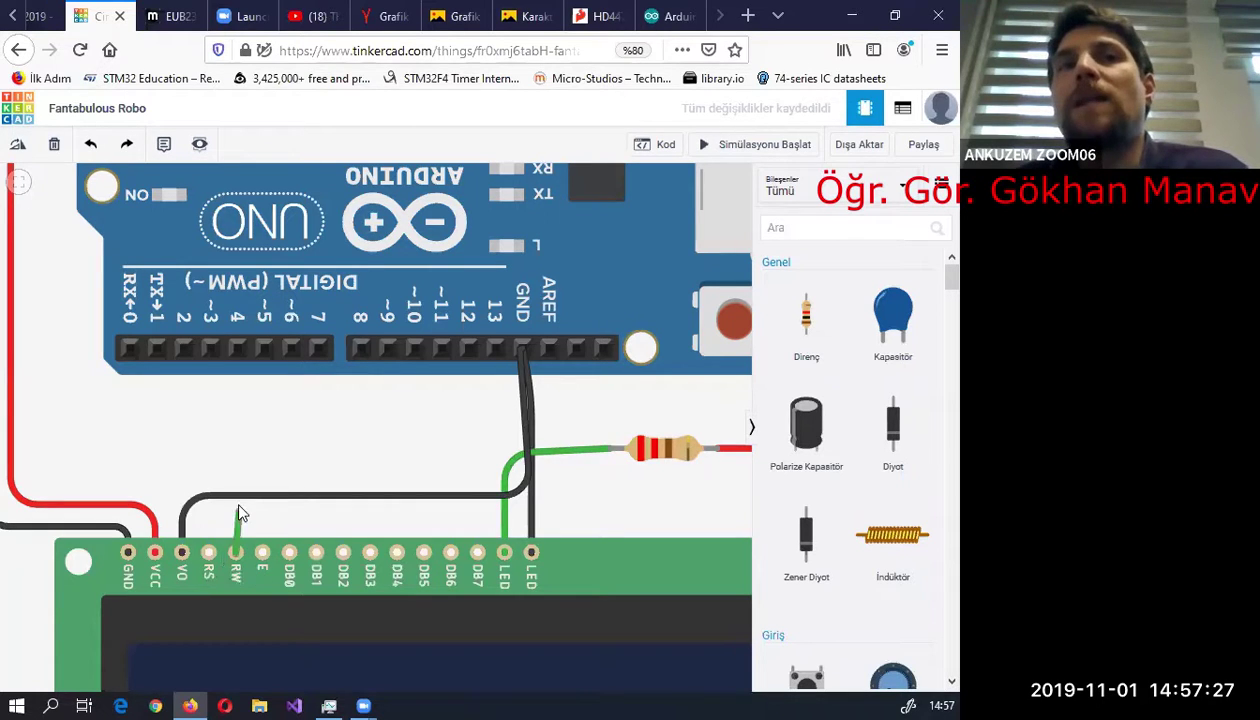
pyautogui.click(239, 500)
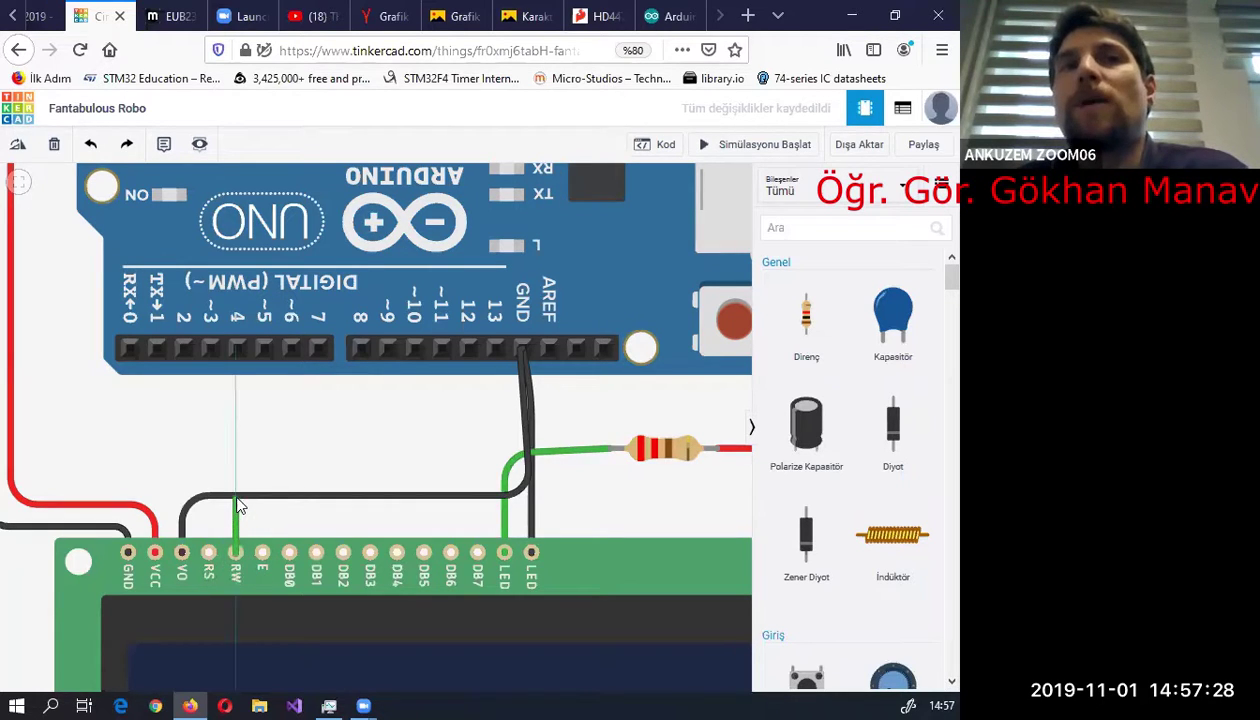
pyautogui.click(519, 489)
pyautogui.scroll(3, 522, 352)
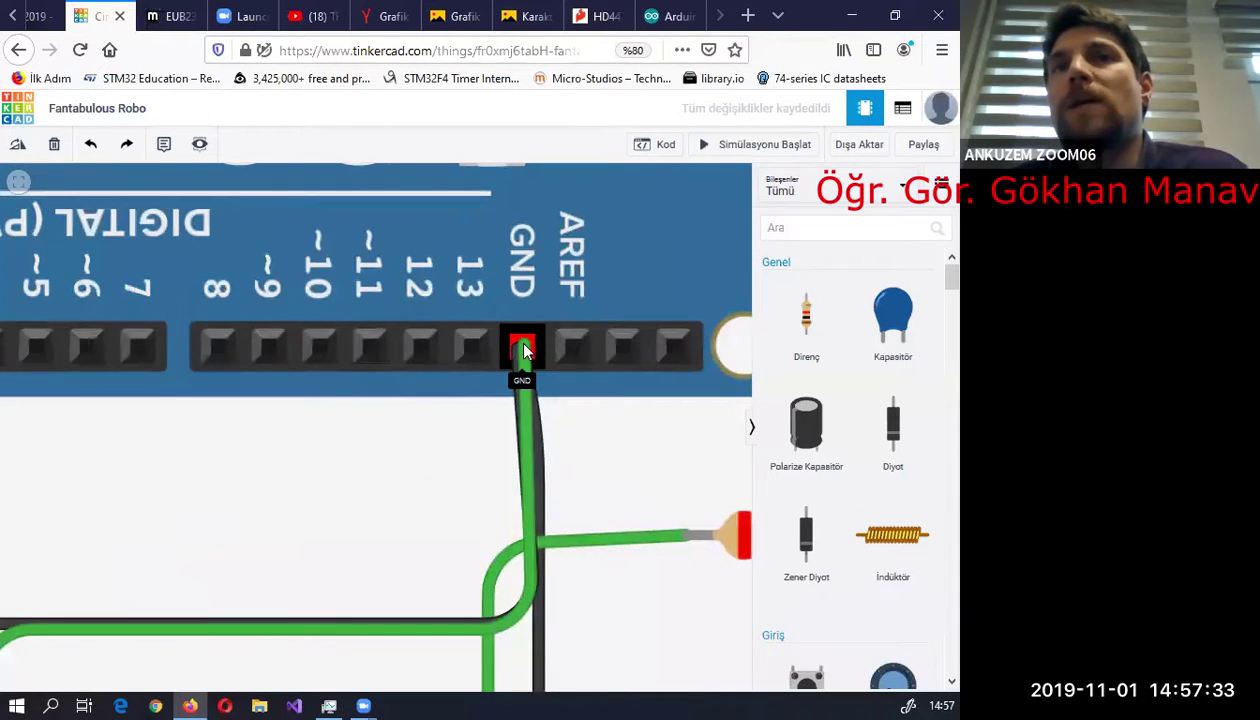
pyautogui.click(522, 350)
pyautogui.click(670, 211)
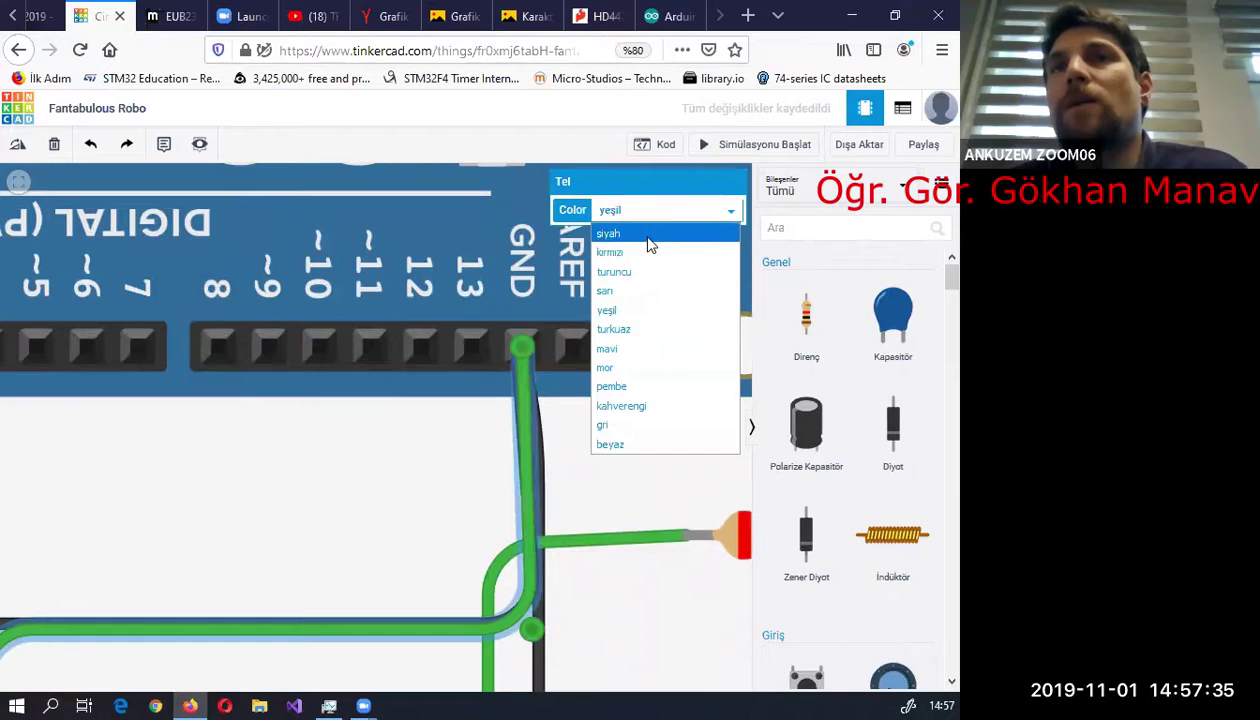
pyautogui.click(648, 245)
pyautogui.scroll(-4, 297, 548)
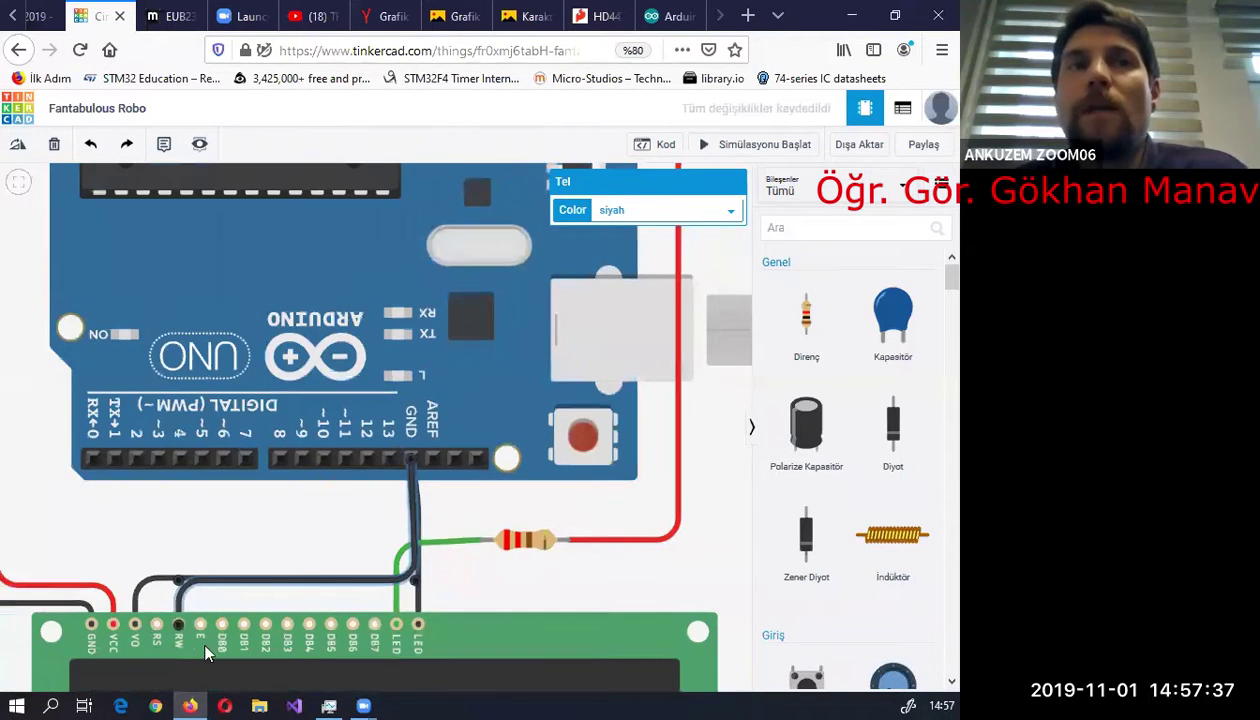
# - Wire the LCD's RS pin straight up to the Arduino's digital pin 3, leaving the wire green
pyautogui.scroll(3, 200, 560)
pyautogui.scroll(-1, 297, 457)
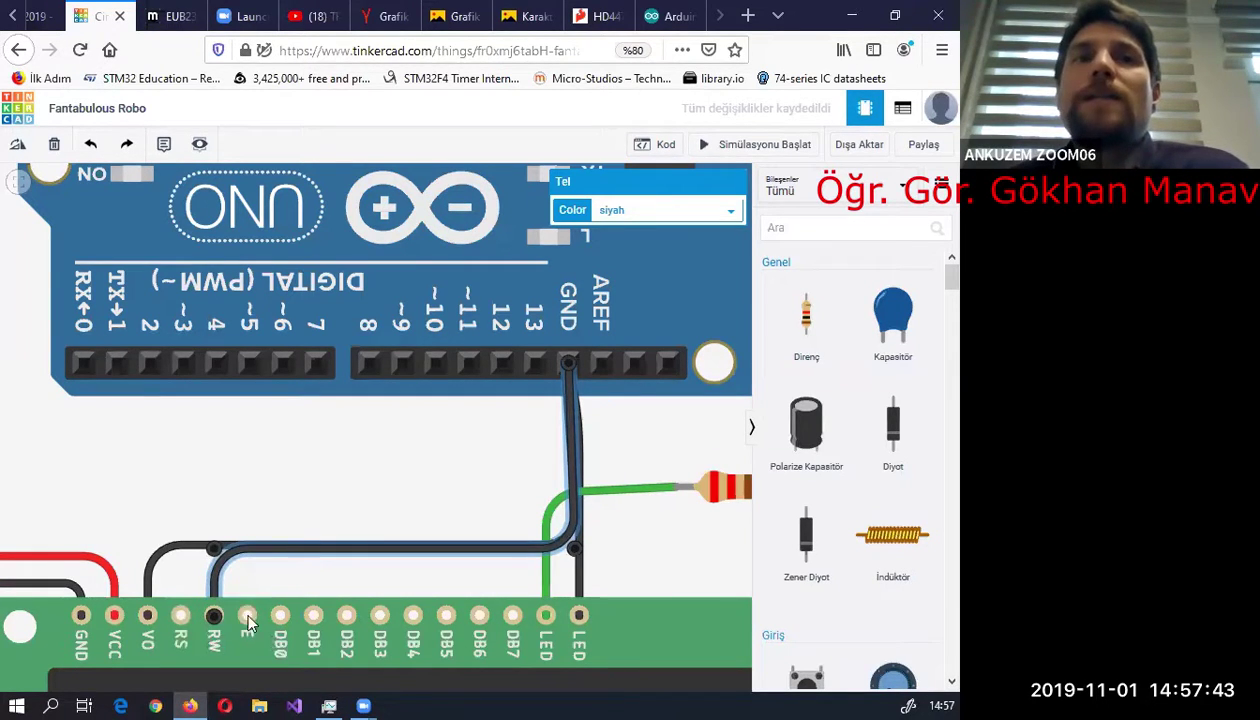
pyautogui.click(181, 619)
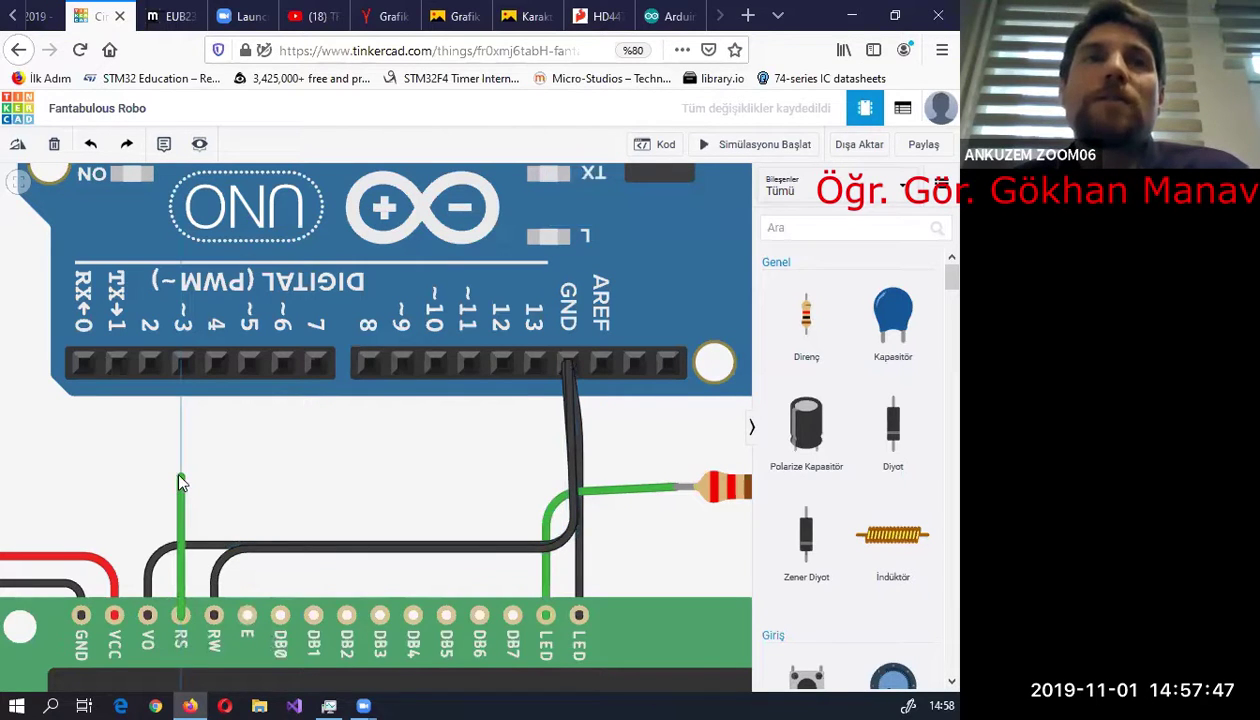
pyautogui.click(180, 478)
pyautogui.click(182, 362)
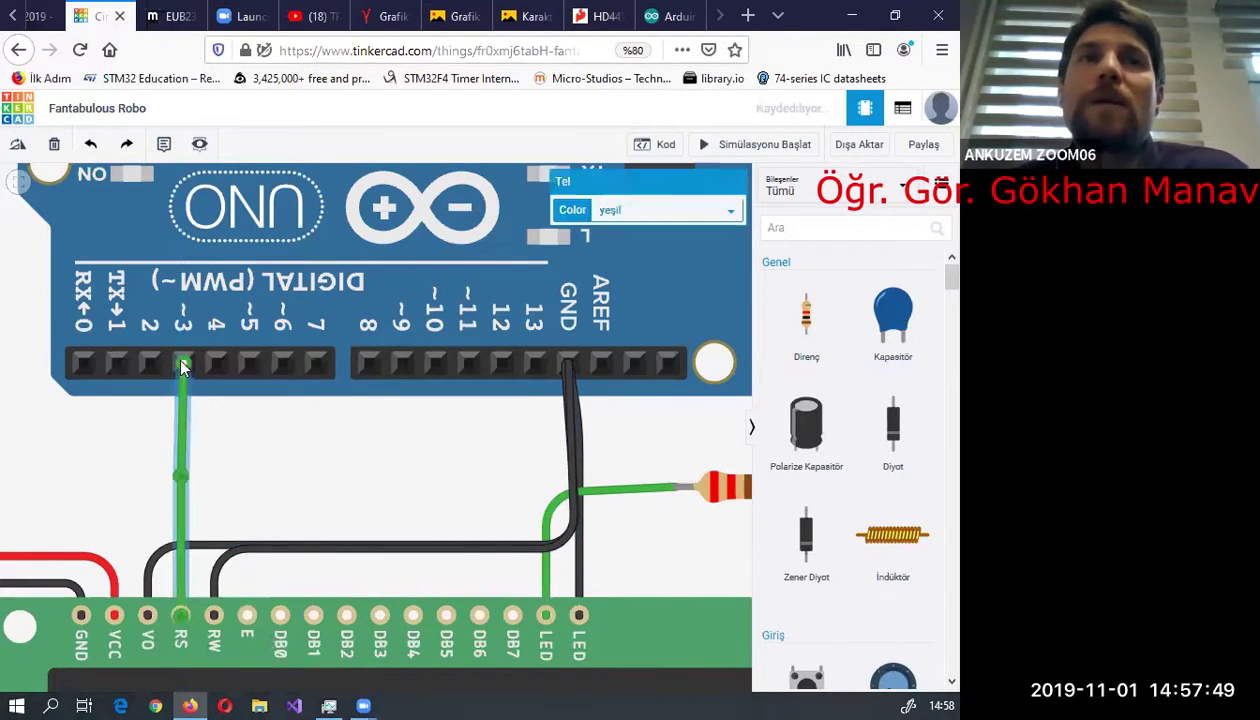
# - Wire the LCD's E pin to the Arduino's digital pin 4 with two bends, and align the upper bend below pin 4
pyautogui.click(247, 615)
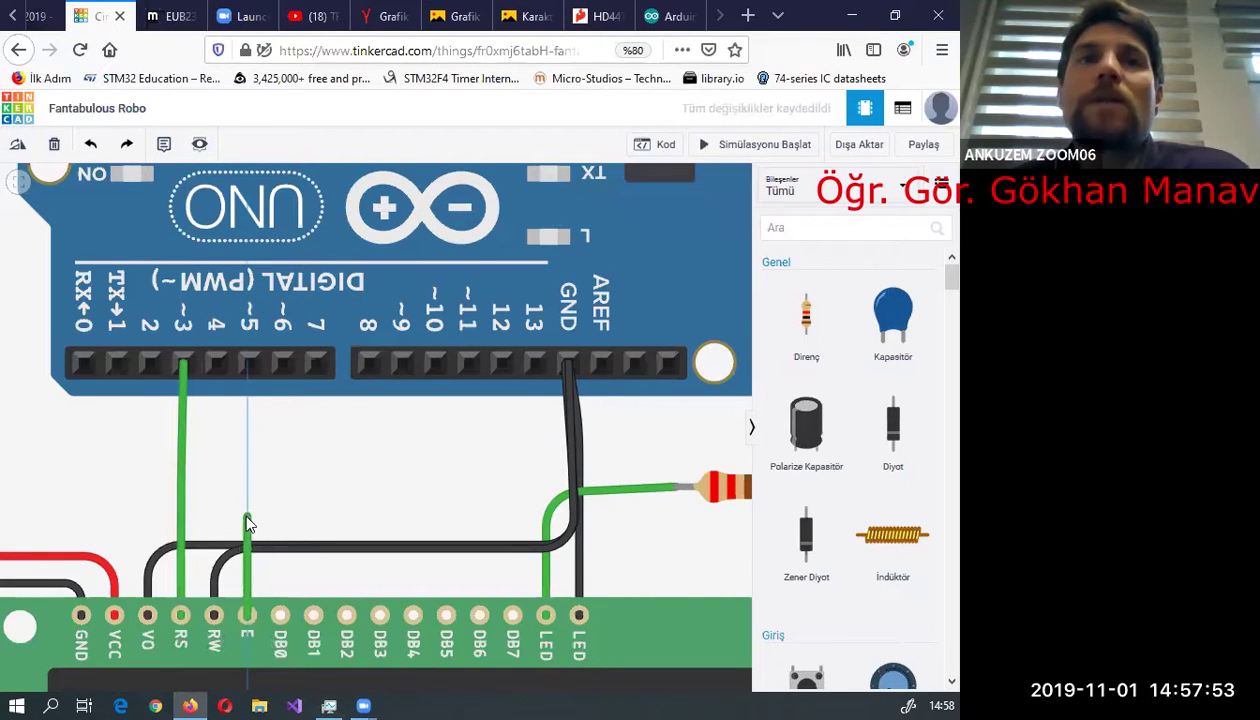
pyautogui.click(247, 513)
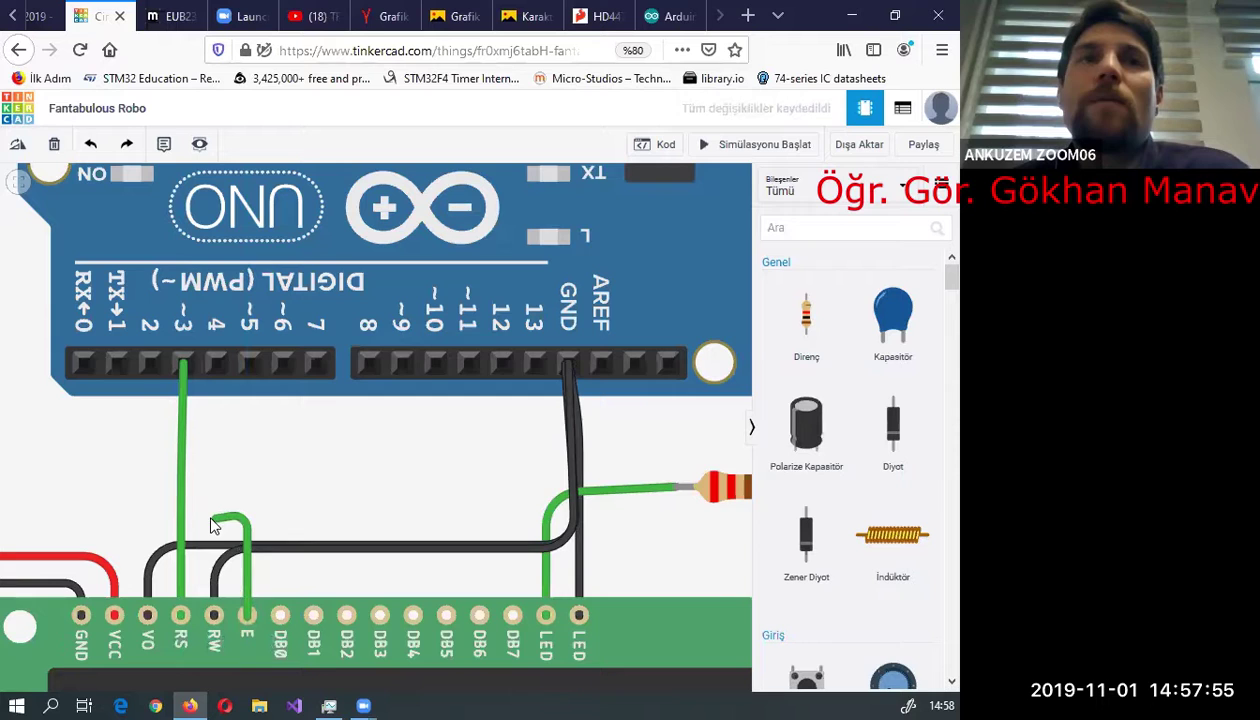
pyautogui.click(208, 518)
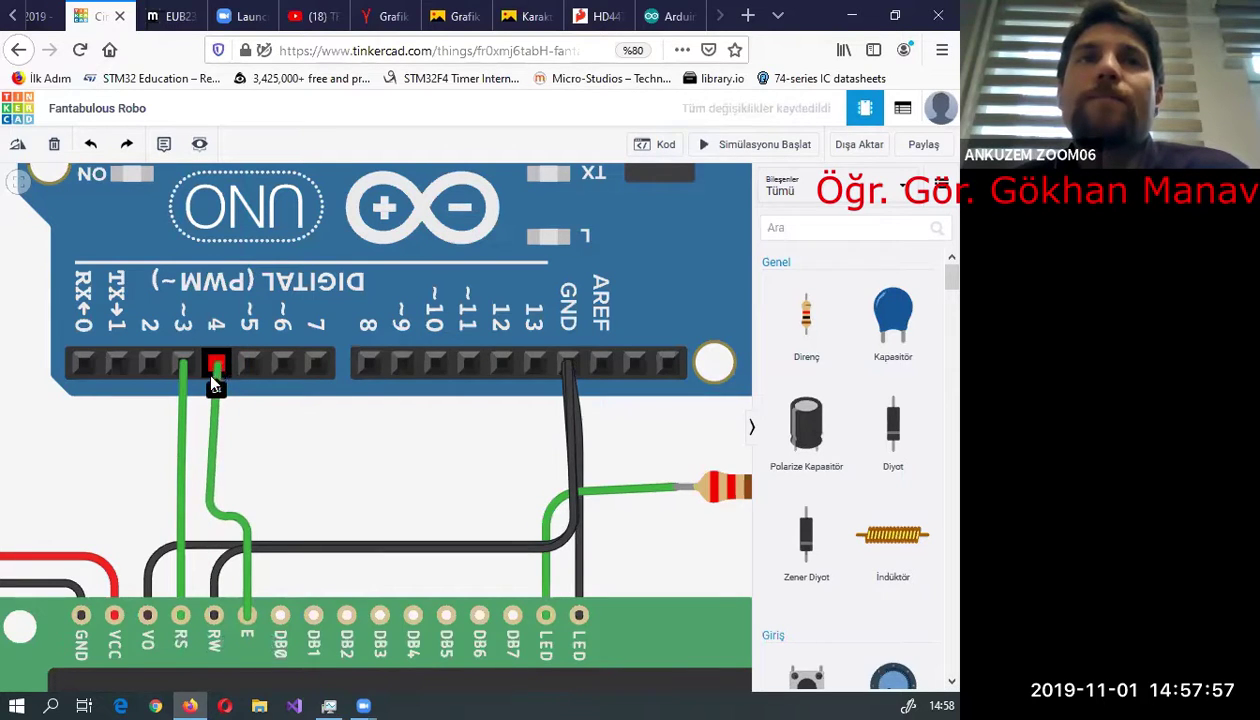
pyautogui.click(214, 365)
pyautogui.moveTo(213, 518); pyautogui.dragTo(212, 512)
pyautogui.click(415, 512)
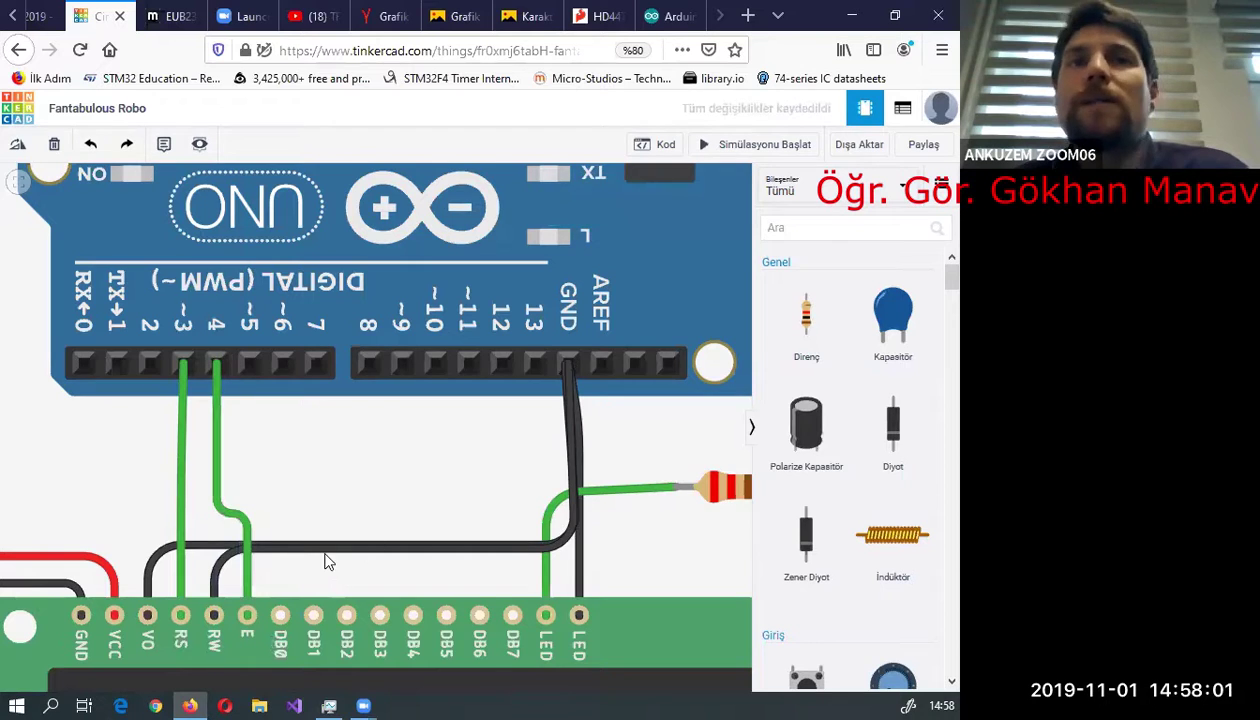
# - Wire the LCD's DB4 pin to Arduino pin 8 and DB5 to pin 9, each with two bends in between
pyautogui.scroll(-1, 325, 562)
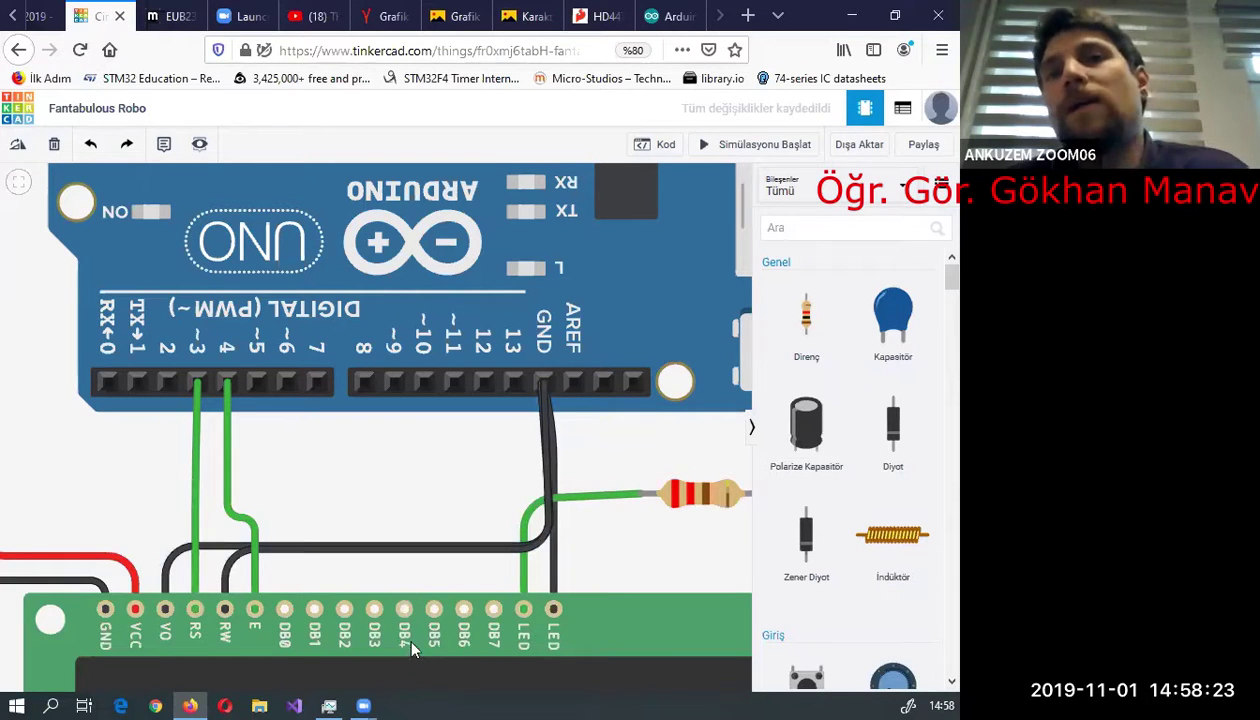
pyautogui.click(403, 608)
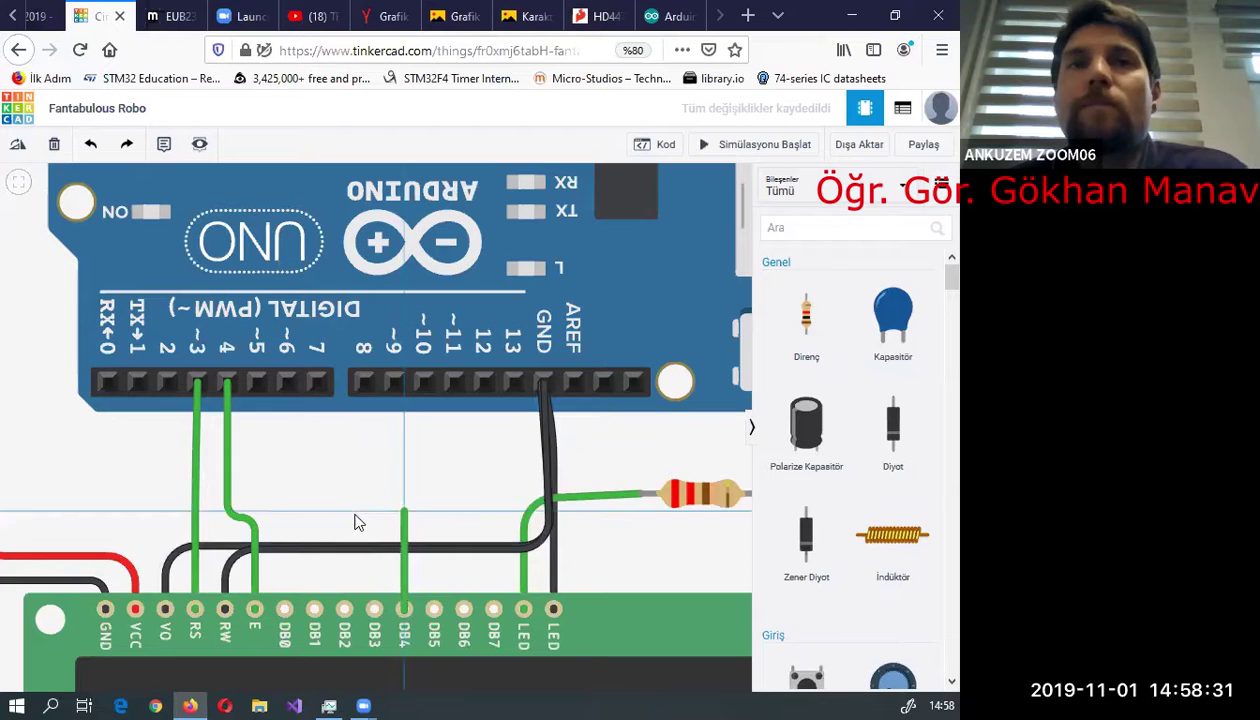
pyautogui.click(358, 505)
pyautogui.click(363, 384)
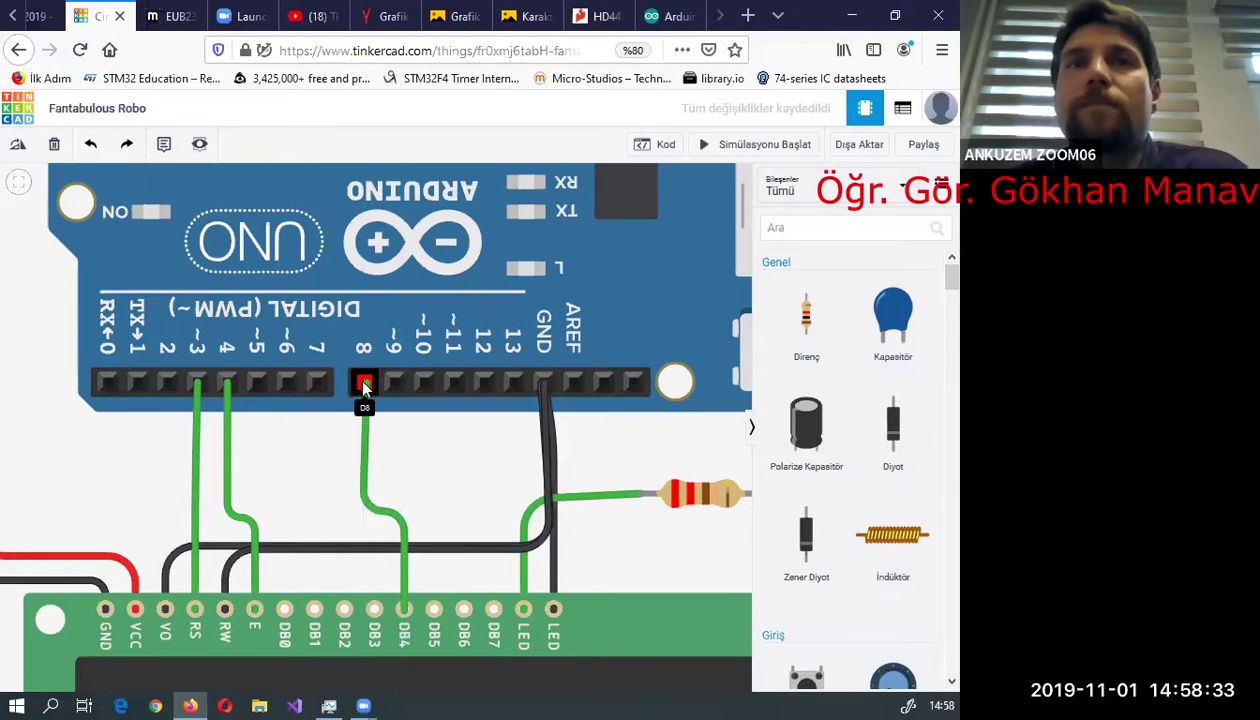
pyautogui.click(393, 383)
pyautogui.click(395, 472)
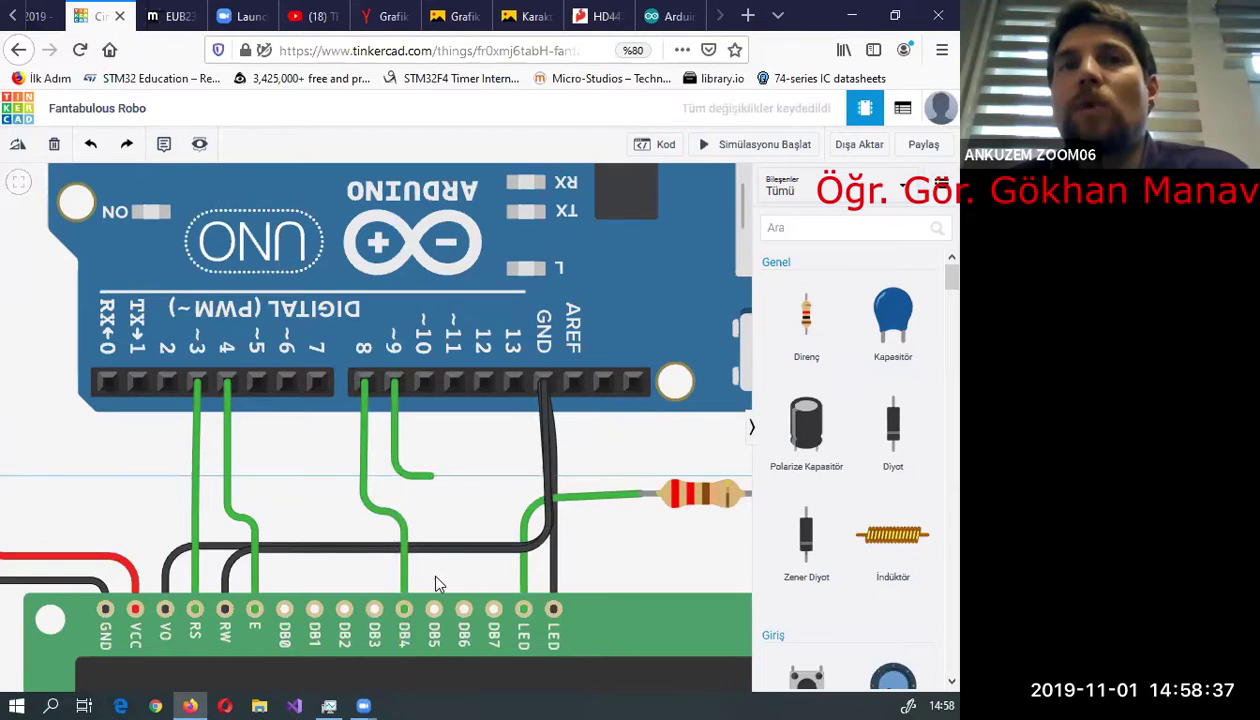
pyautogui.click(433, 609)
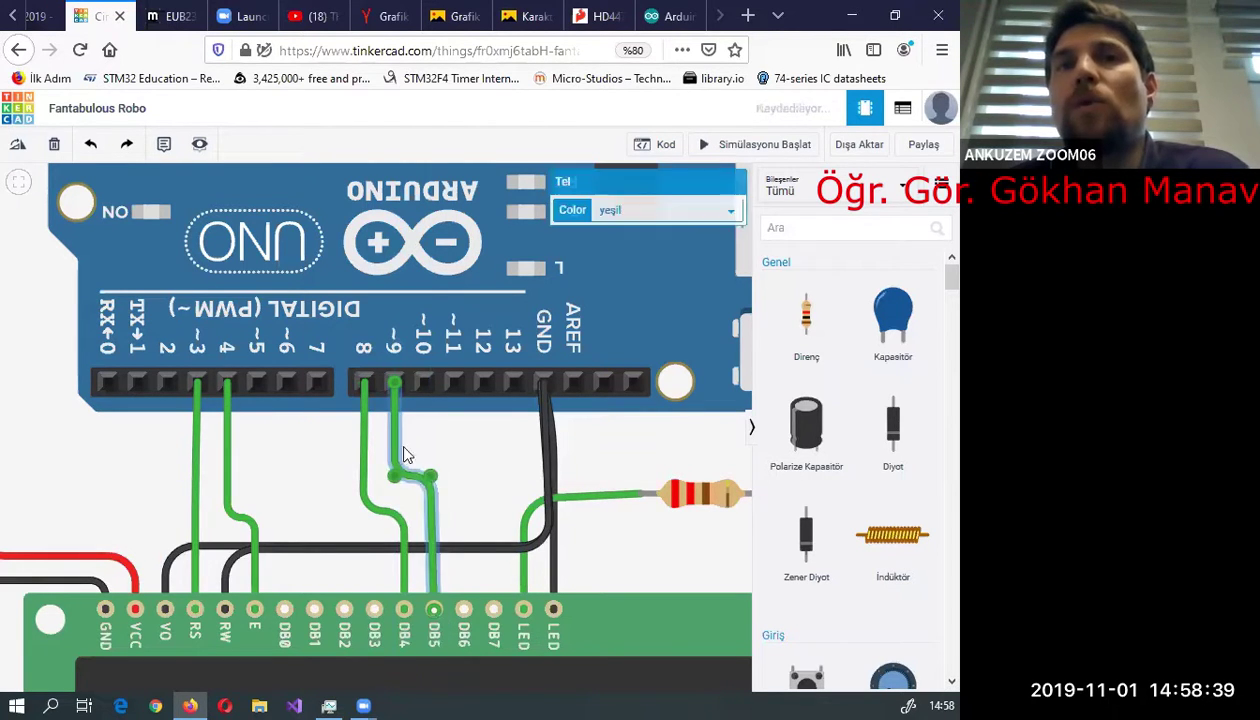
# - Wire Arduino pin 10 to the LCD's DB6 and pin 11 to DB7 with bends, aligning the lower bend of the second wire above DB7
pyautogui.click(423, 382)
pyautogui.click(463, 450)
pyautogui.click(463, 609)
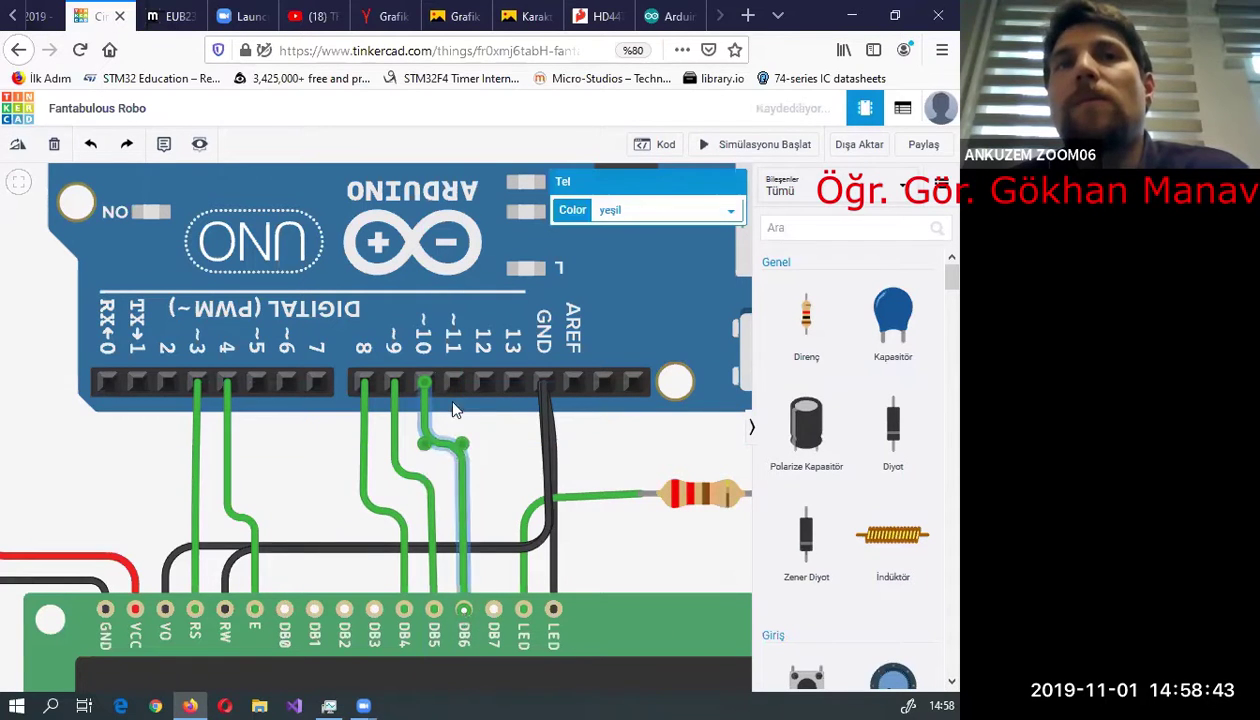
pyautogui.click(453, 382)
pyautogui.click(485, 441)
pyautogui.click(493, 609)
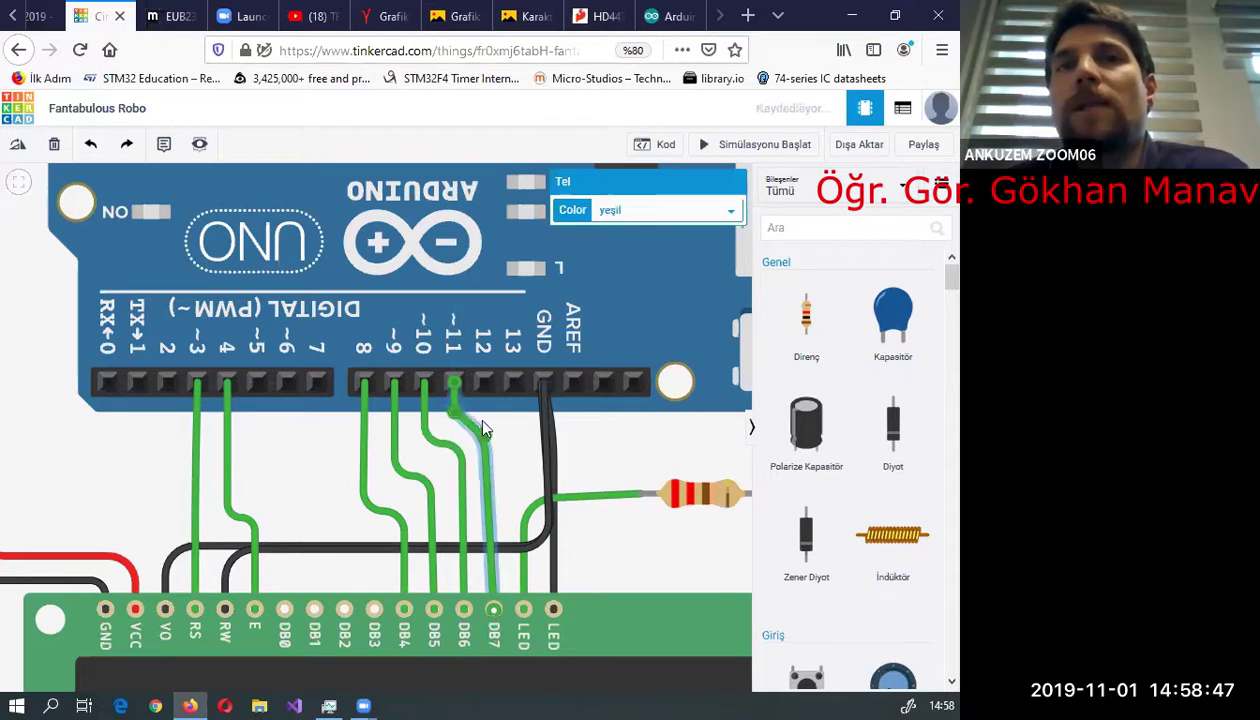
pyautogui.moveTo(485, 430); pyautogui.dragTo(494, 434)
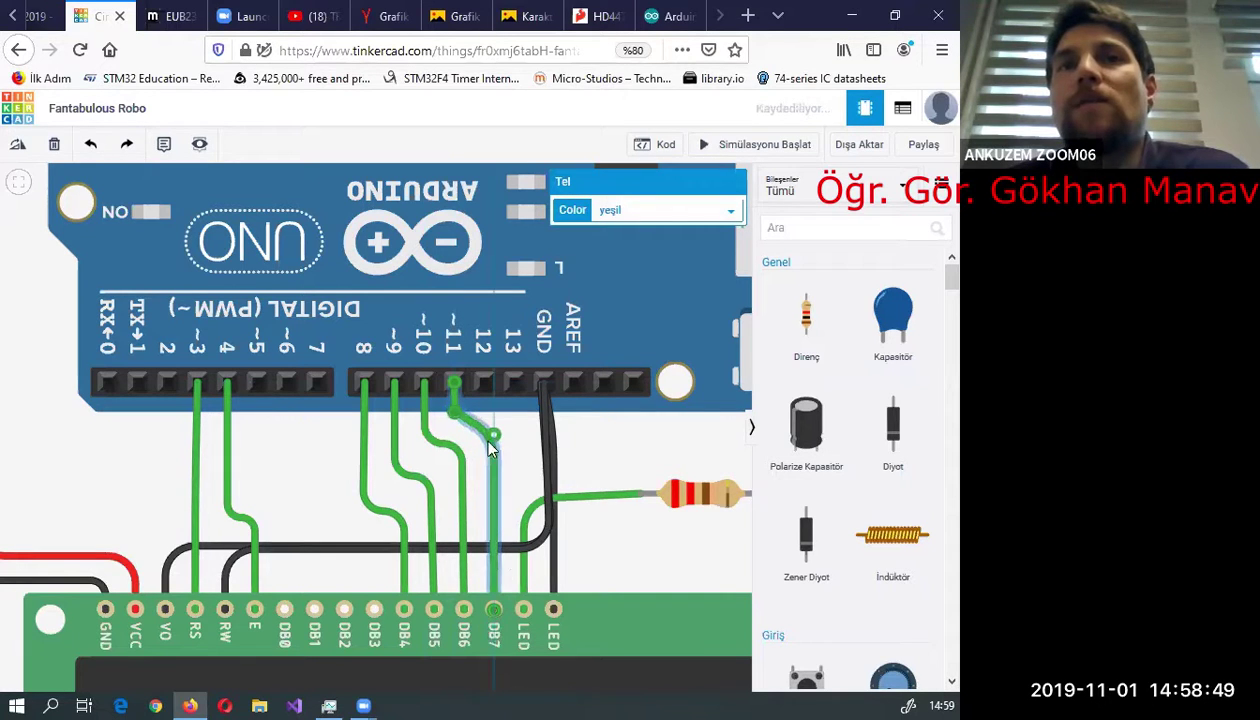
pyautogui.click(297, 458)
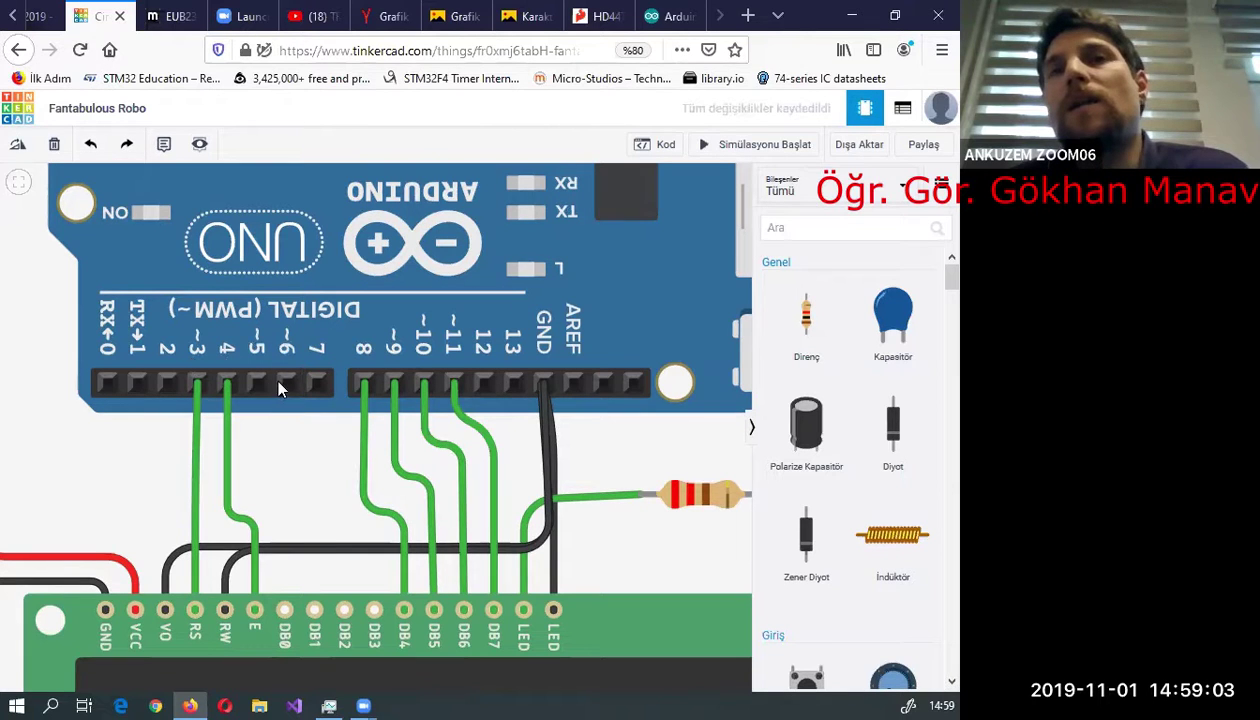
pyautogui.scroll(-1, 290, 380)
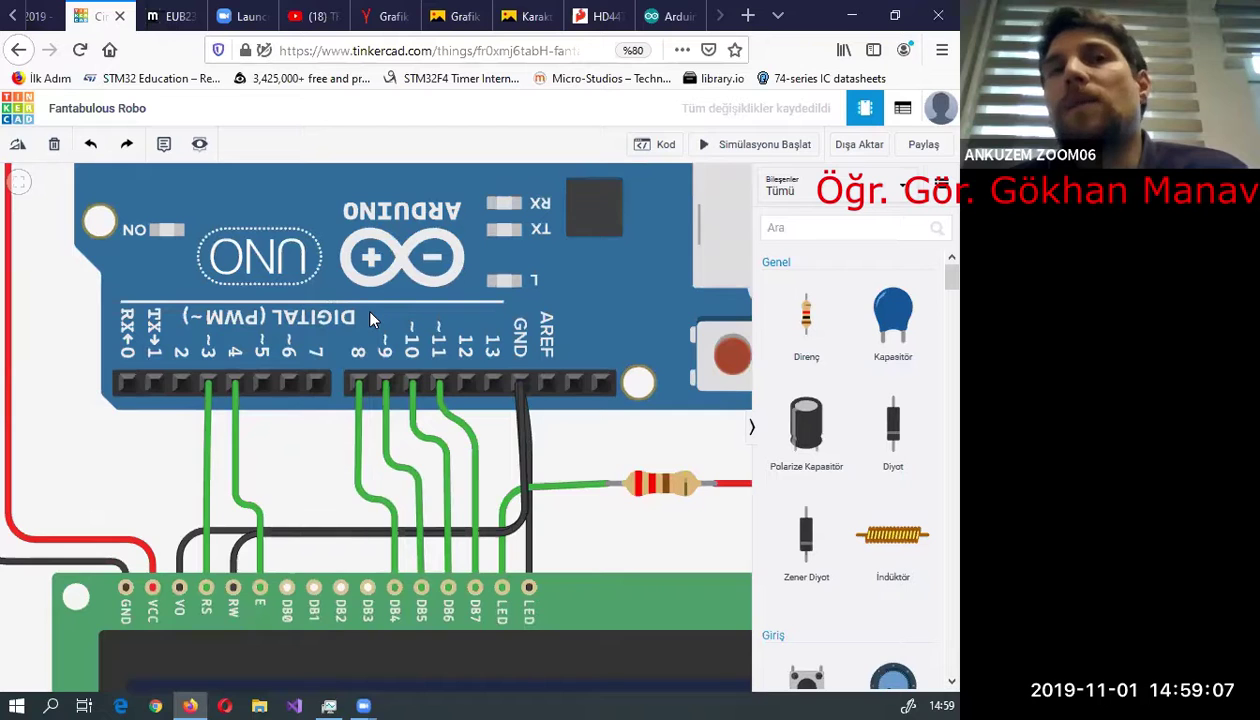
pyautogui.scroll(-1, 370, 315)
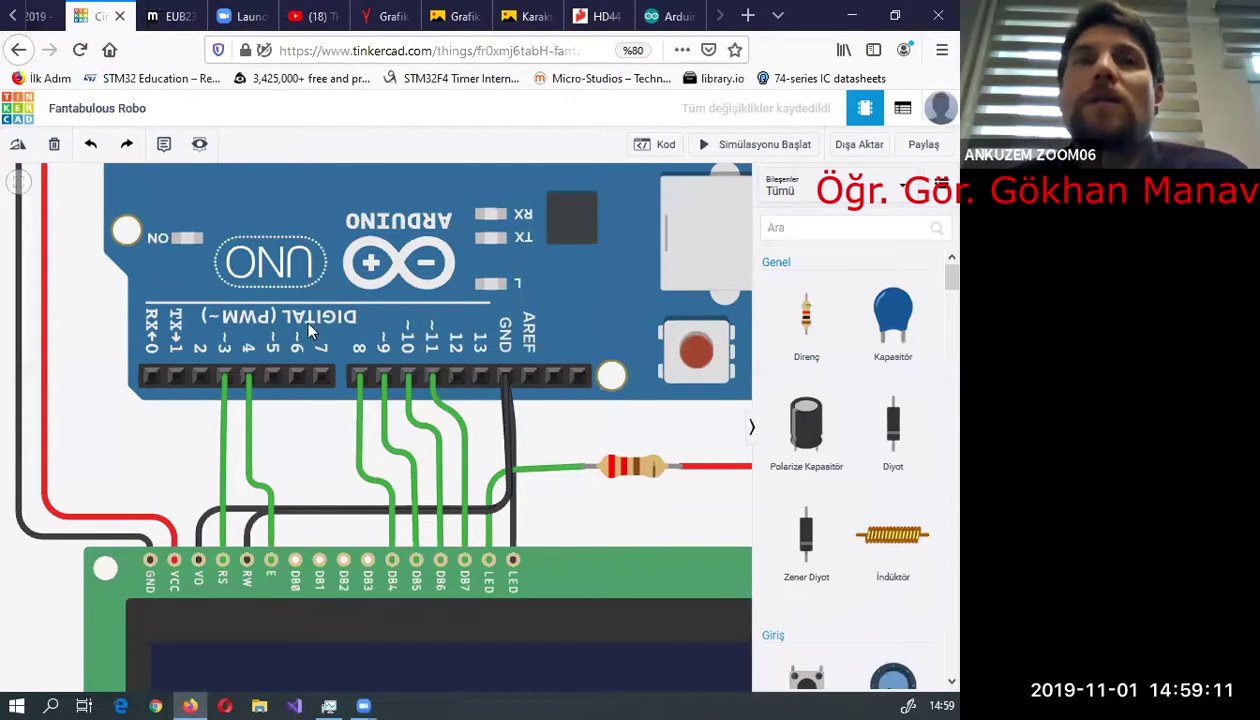
# - Bring the whole circuit into view and review the wiring between the LCD and the Arduino Uno
pyautogui.scroll(-2, 282, 282)
pyautogui.scroll(-1, 350, 440)
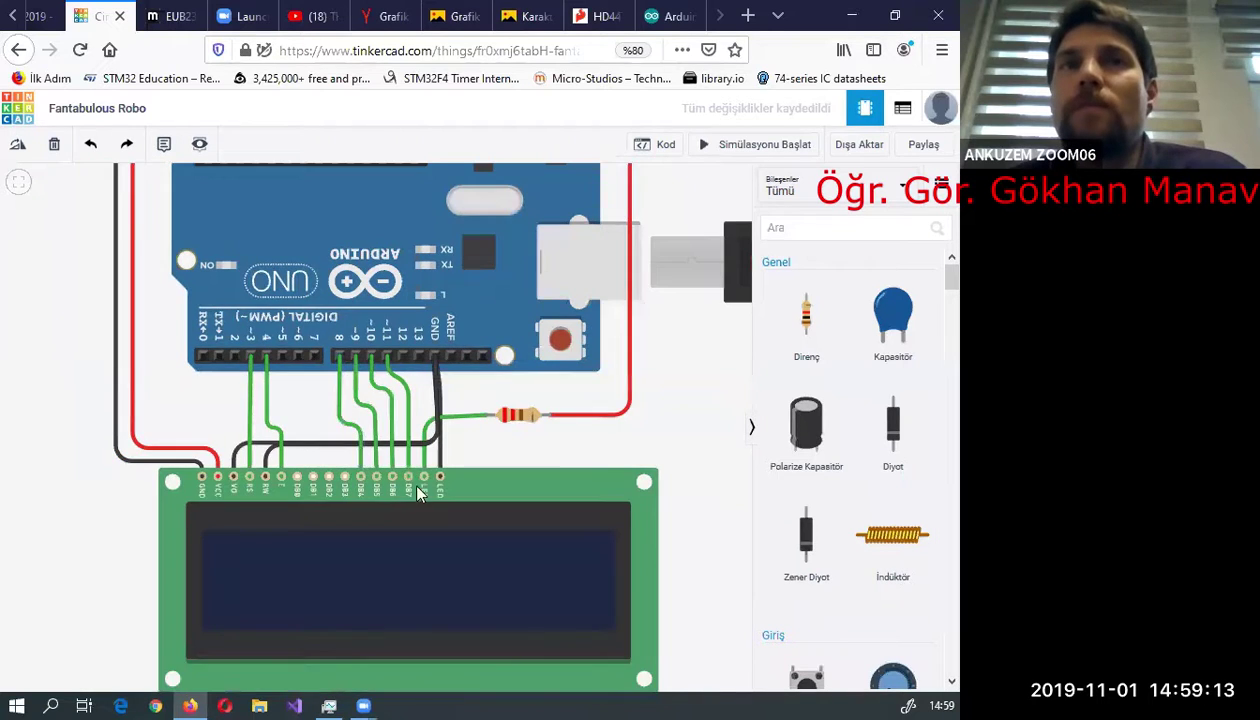
pyautogui.scroll(-1, 360, 440)
pyautogui.click(19, 183)
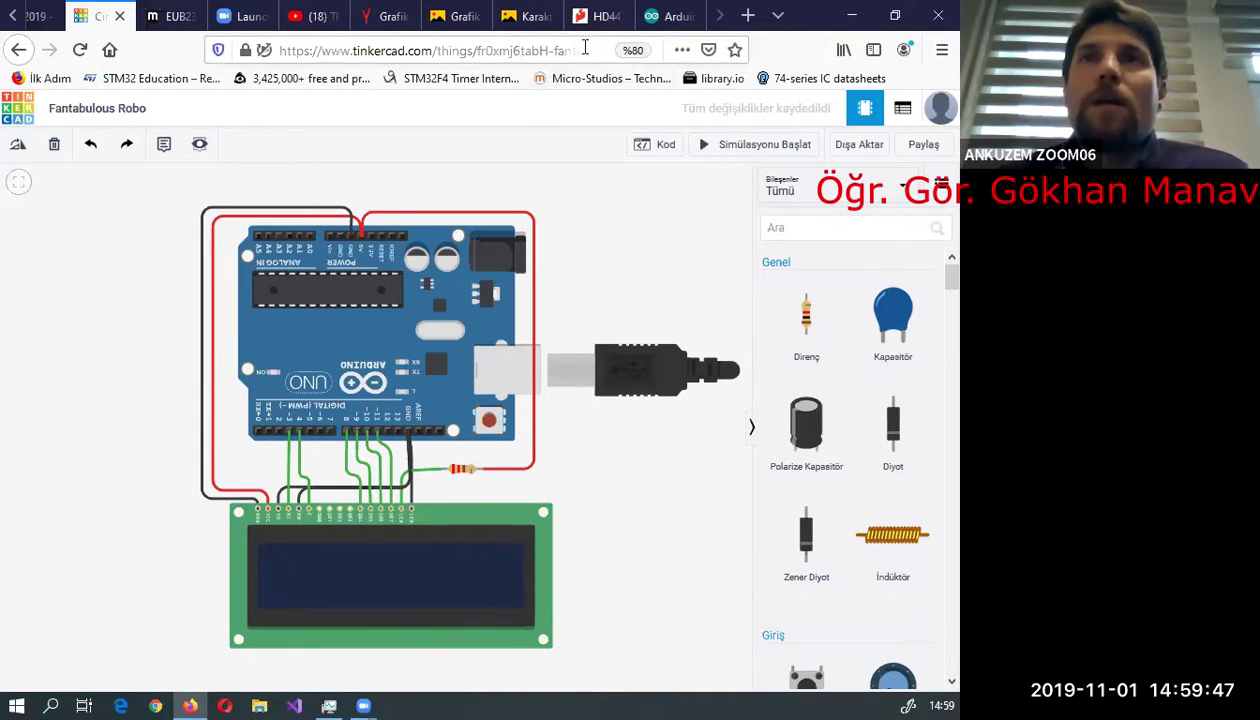
# - Compare the LiquidCrystal() syntax variants in the Arduino reference, examining the rw parameter and the 4-line and 8-line data arguments
pyautogui.hotkey('ctrl', 'Tab')
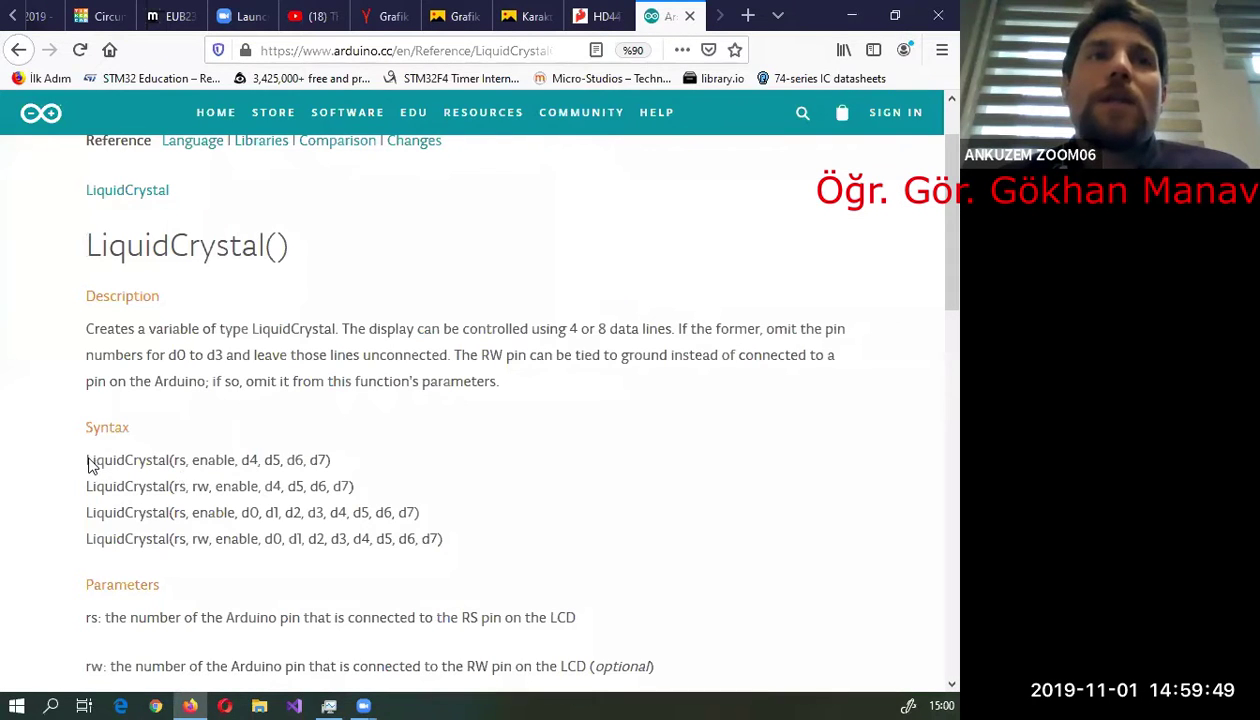
pyautogui.doubleClick(200, 486)
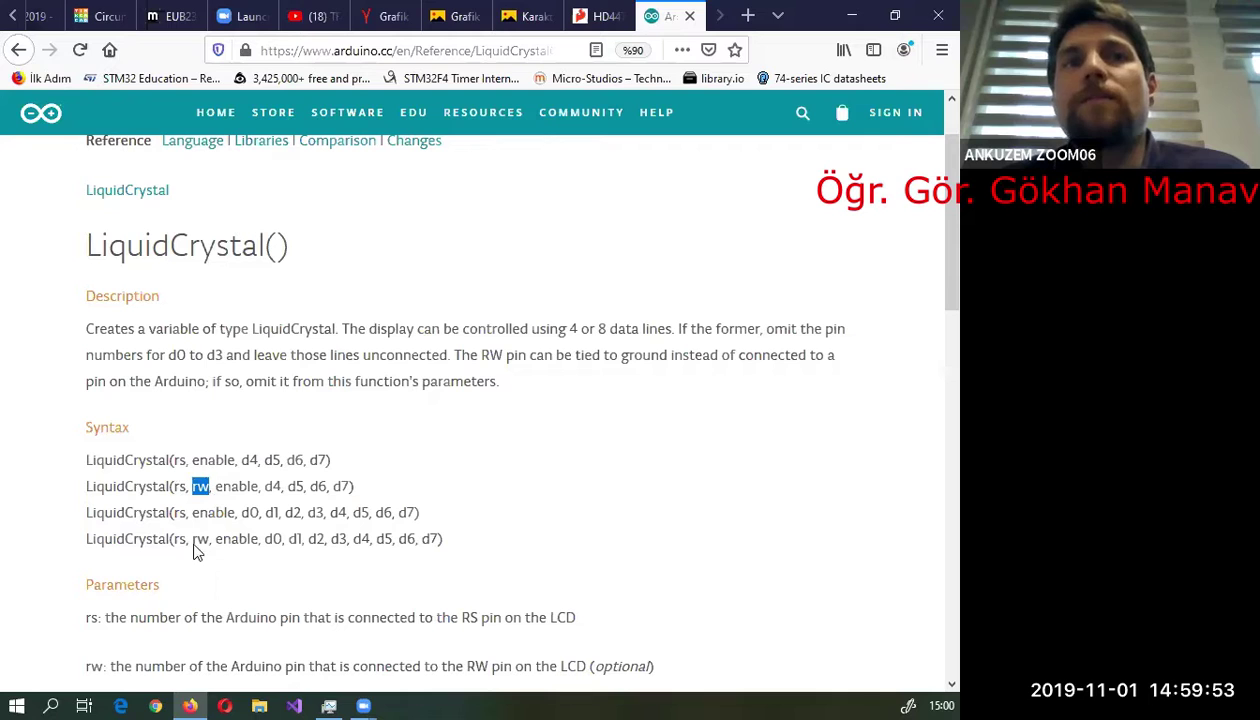
pyautogui.doubleClick(203, 539)
pyautogui.doubleClick(200, 486)
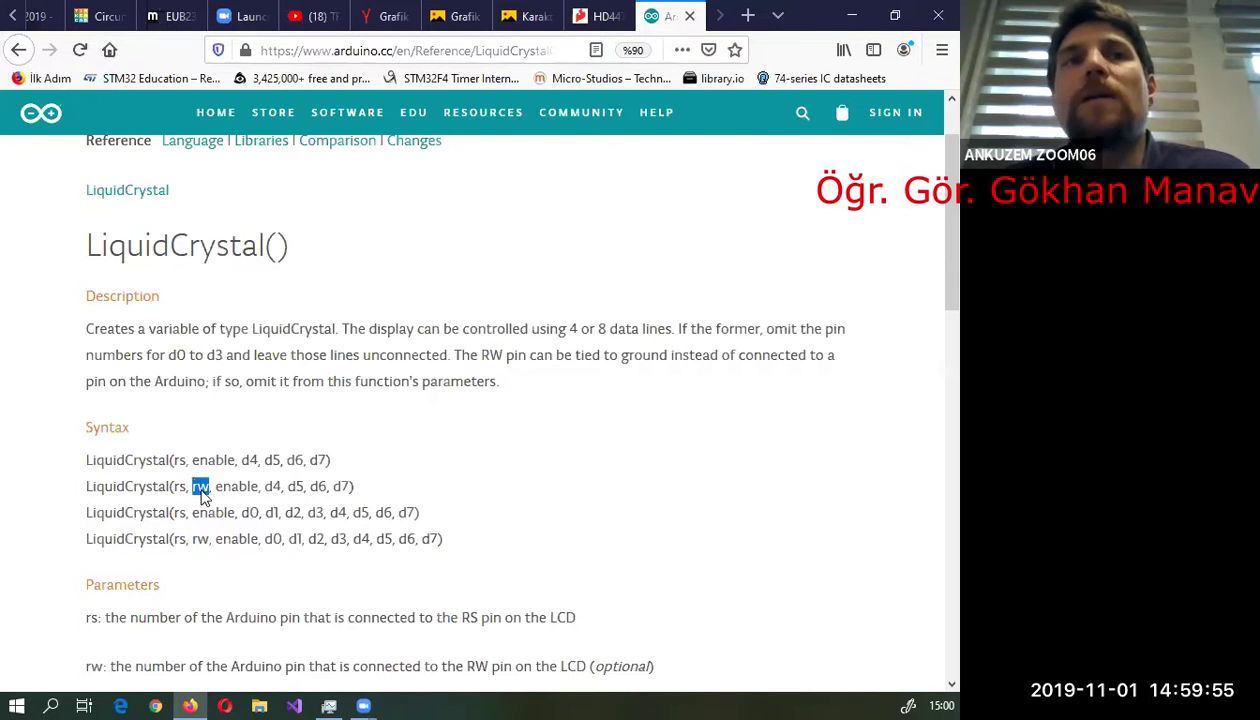
pyautogui.moveTo(241, 460); pyautogui.dragTo(328, 462)
pyautogui.moveTo(241, 512); pyautogui.dragTo(412, 512)
pyautogui.click(475, 482)
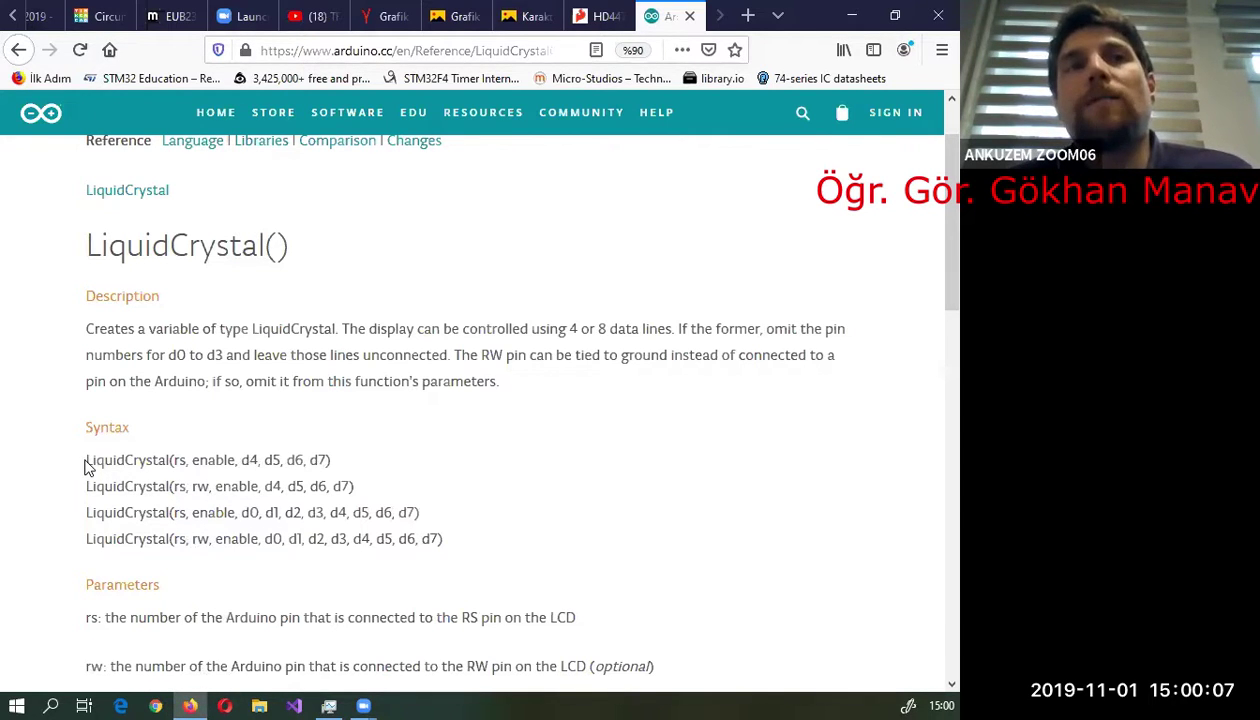
pyautogui.moveTo(86, 466); pyautogui.dragTo(181, 471)
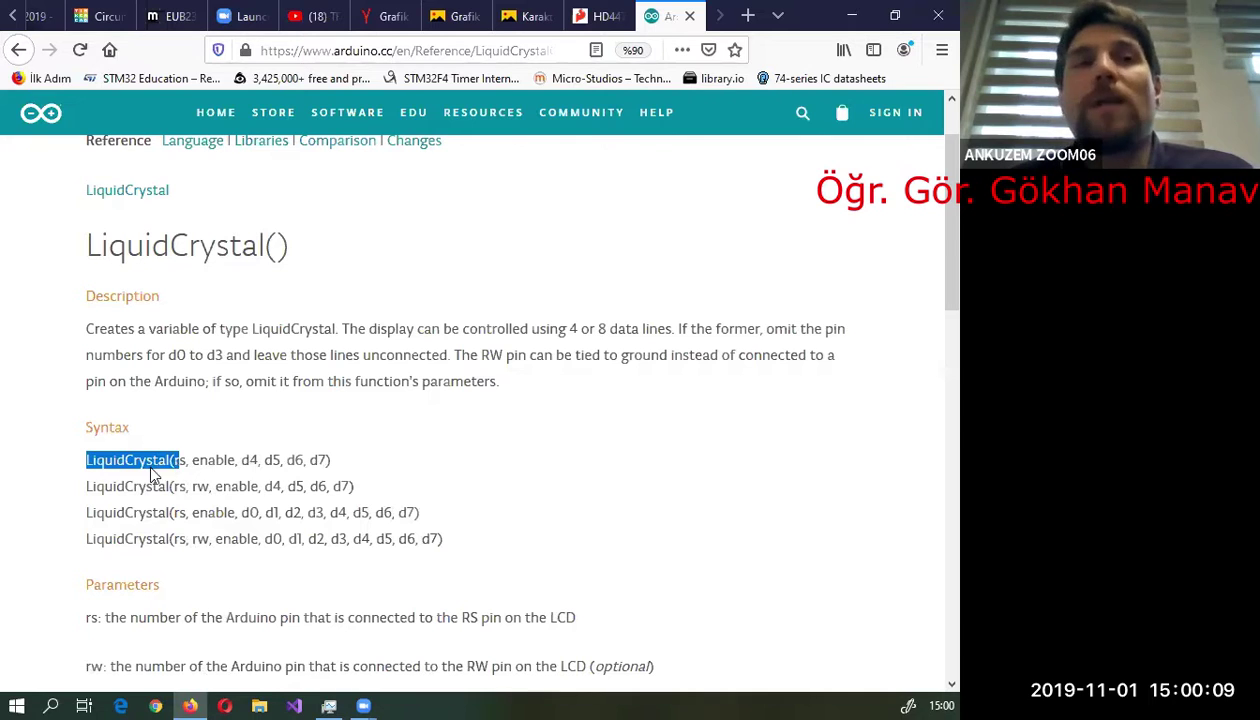
pyautogui.click(168, 434)
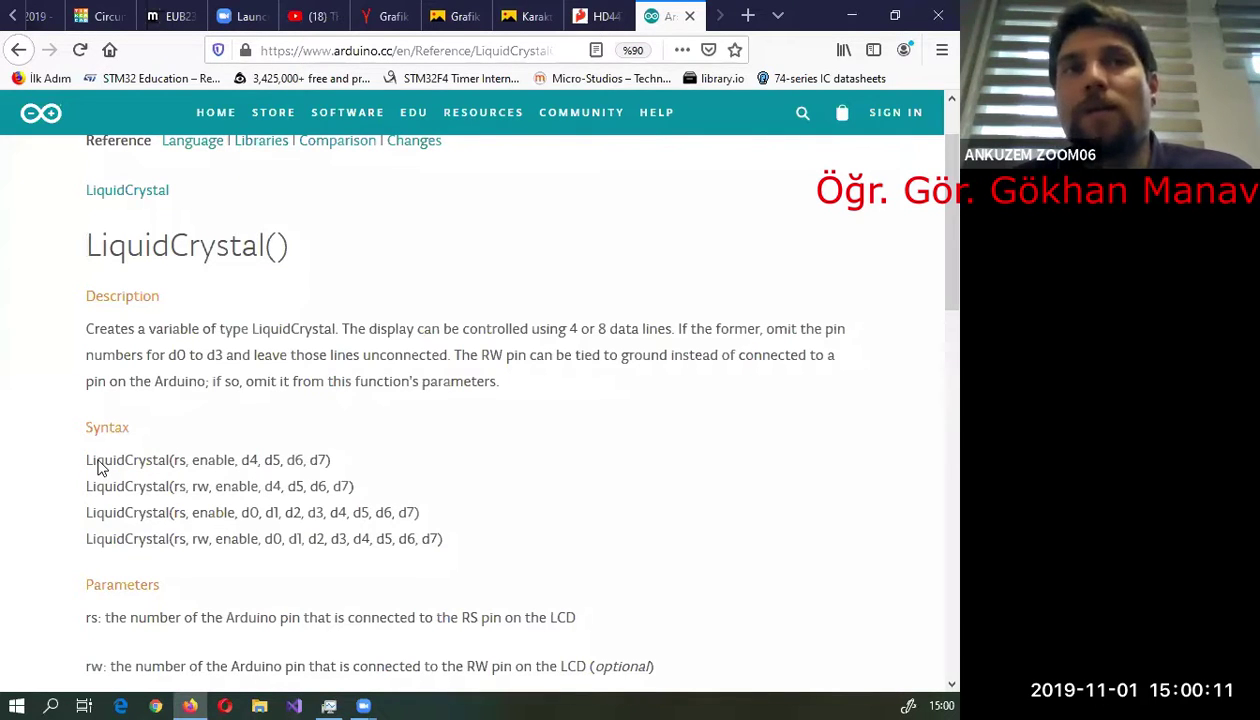
pyautogui.moveTo(86, 460); pyautogui.dragTo(328, 467)
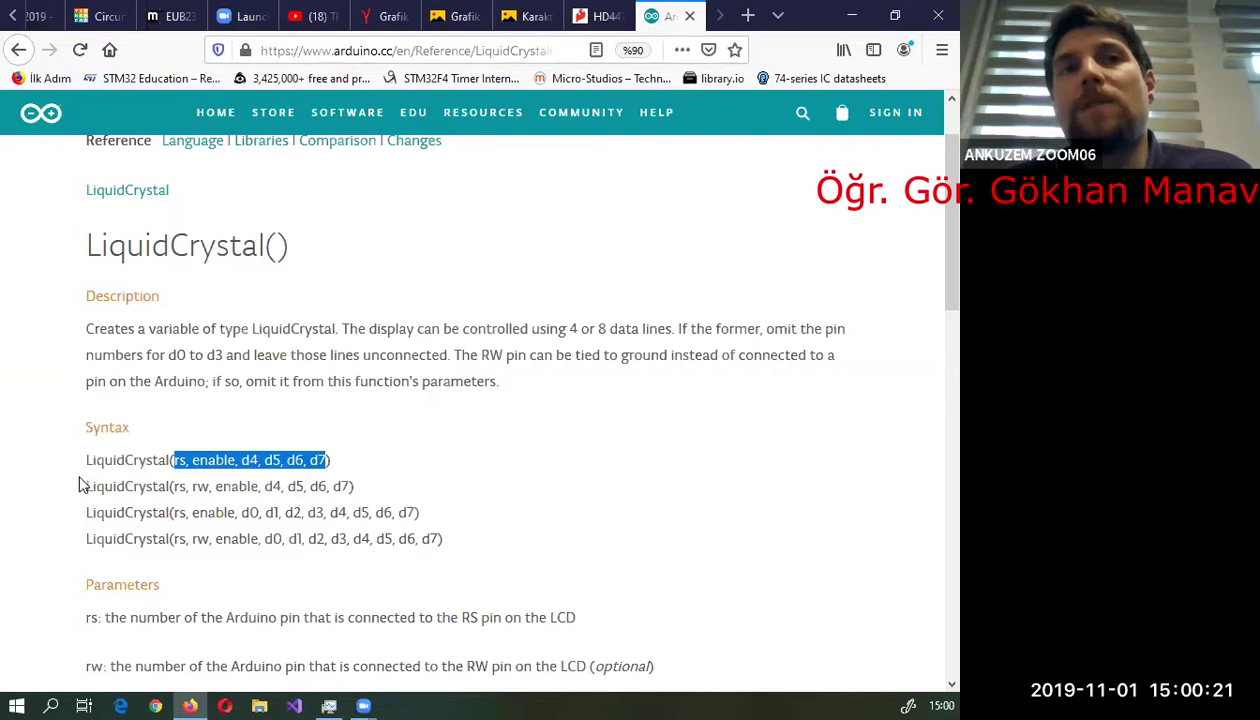
pyautogui.click(426, 536)
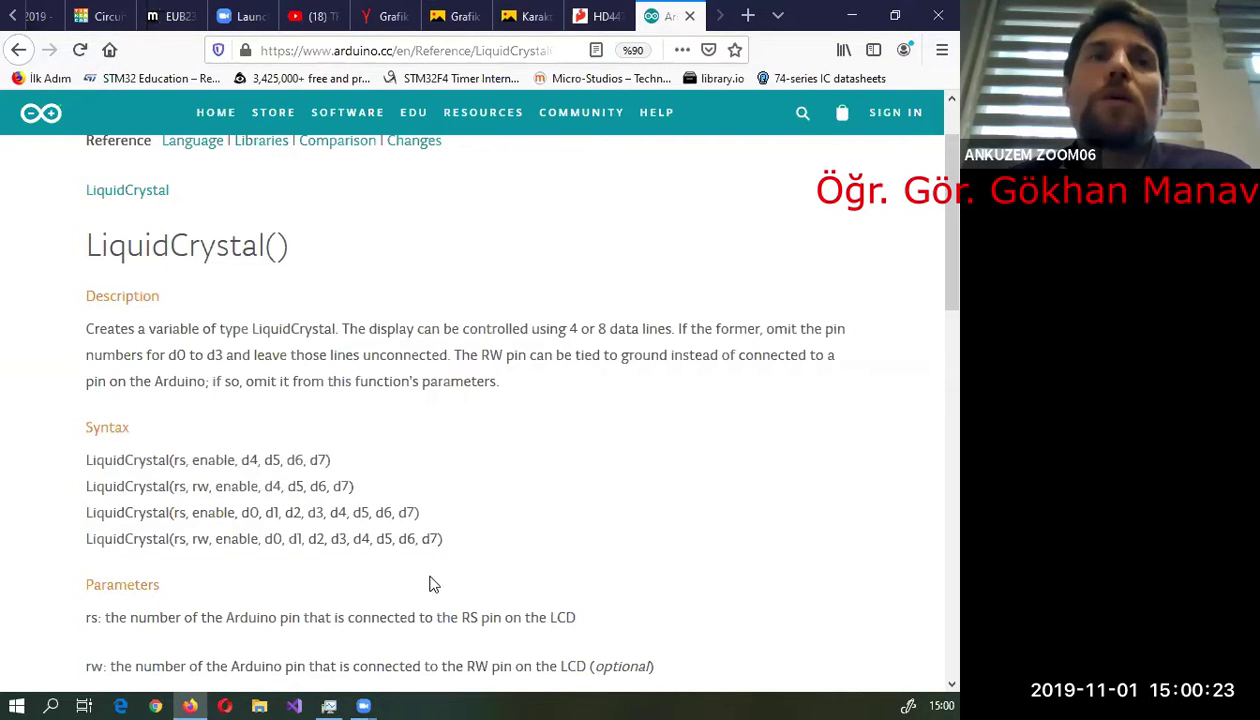
# - Return to the Tinkercad circuit and examine which Arduino pins the LCD's RS, E and DB4 to DB7 pins use
pyautogui.click(101, 18)
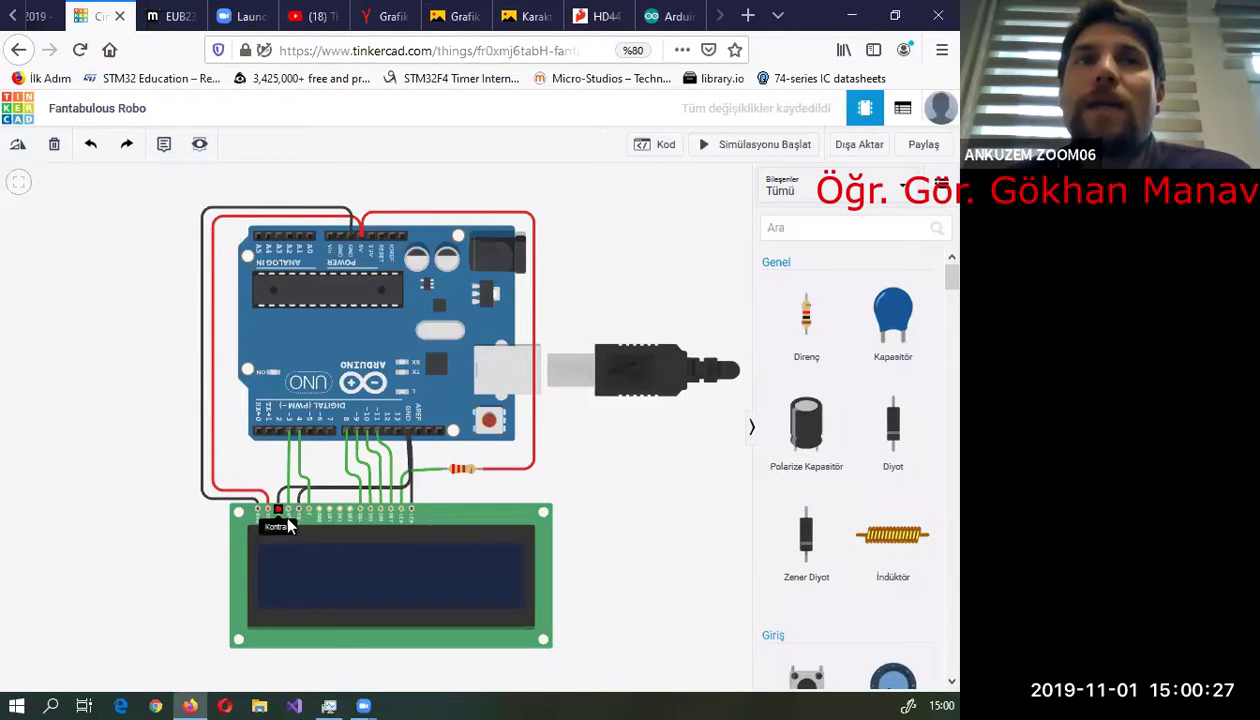
pyautogui.scroll(3, 294, 495)
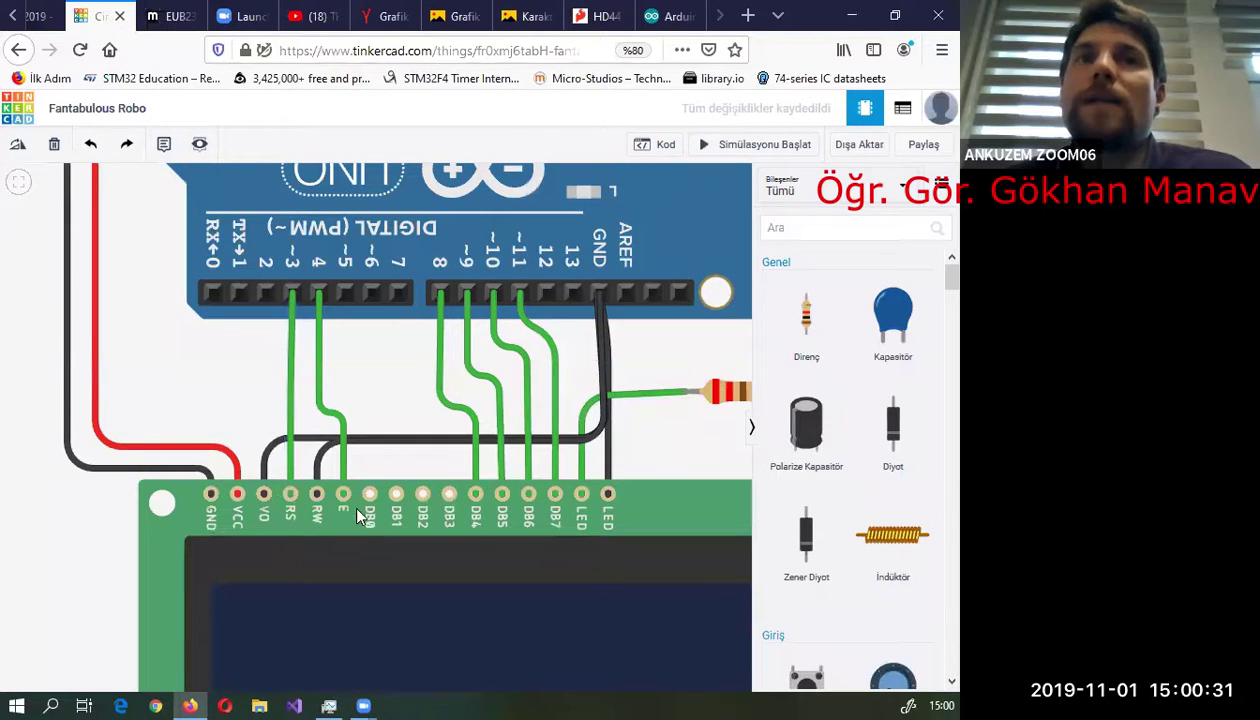
pyautogui.scroll(-2, 466, 509)
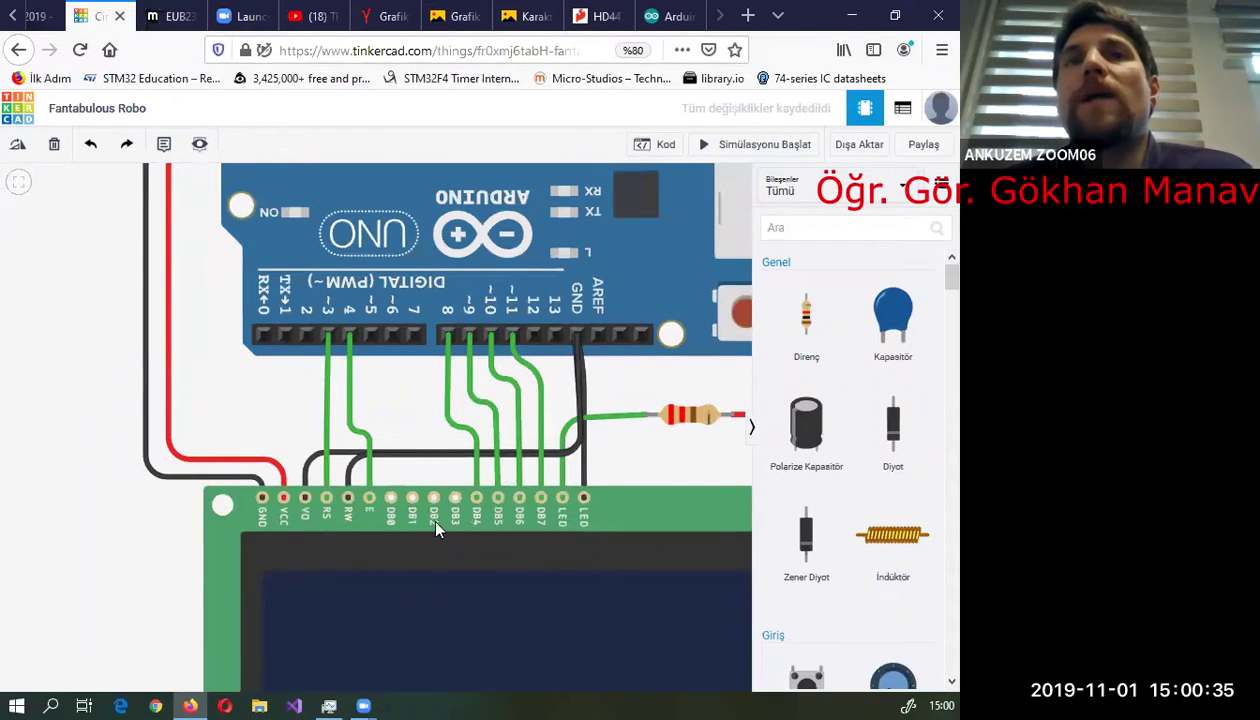
# - Copy the syntax line LiquidCrystal(rs, enable, d4, d5, d6, d7) from the Arduino reference page
pyautogui.click(673, 18)
pyautogui.moveTo(335, 458); pyautogui.dragTo(72, 470)
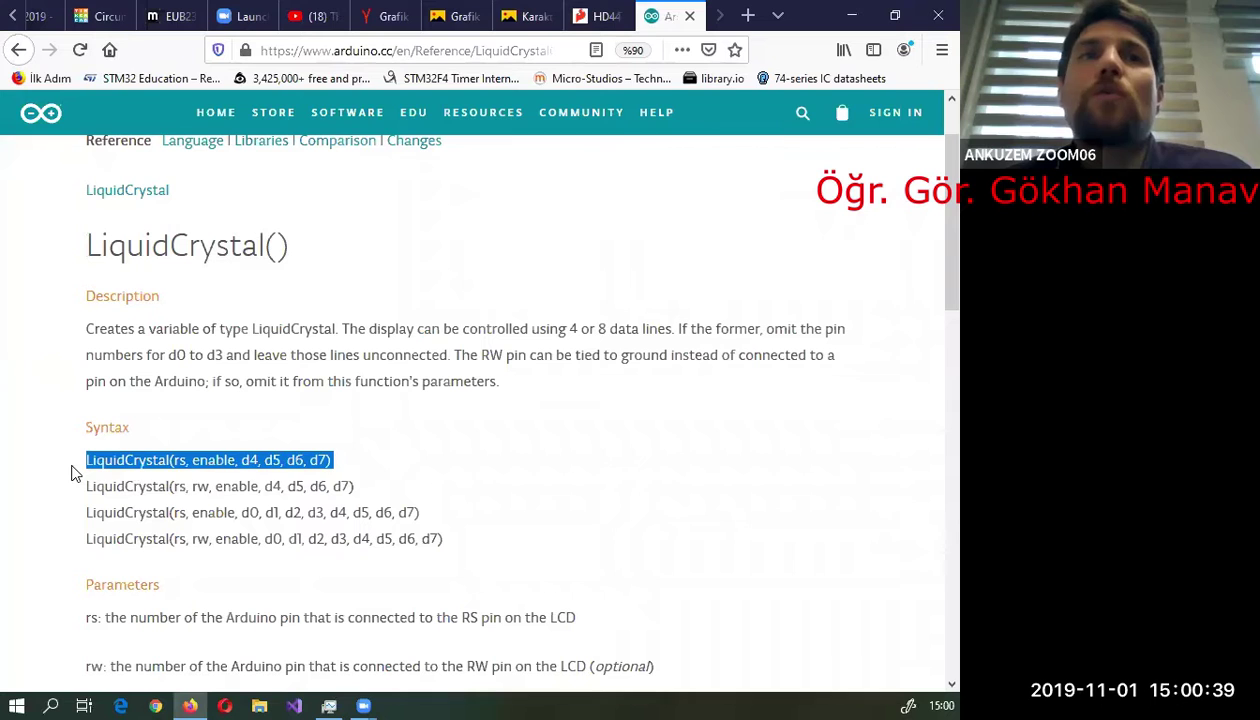
pyautogui.click(185, 474)
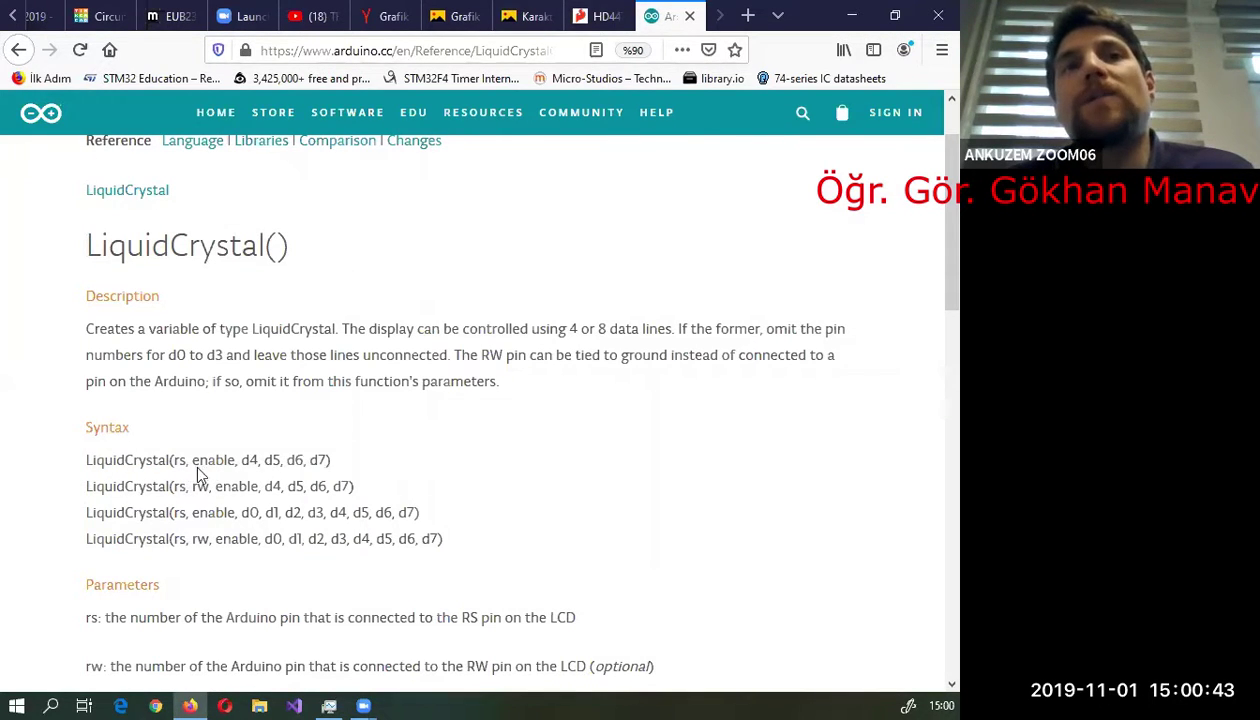
pyautogui.moveTo(333, 460); pyautogui.dragTo(93, 464)
pyautogui.rightClick(112, 468)
pyautogui.click(160, 481)
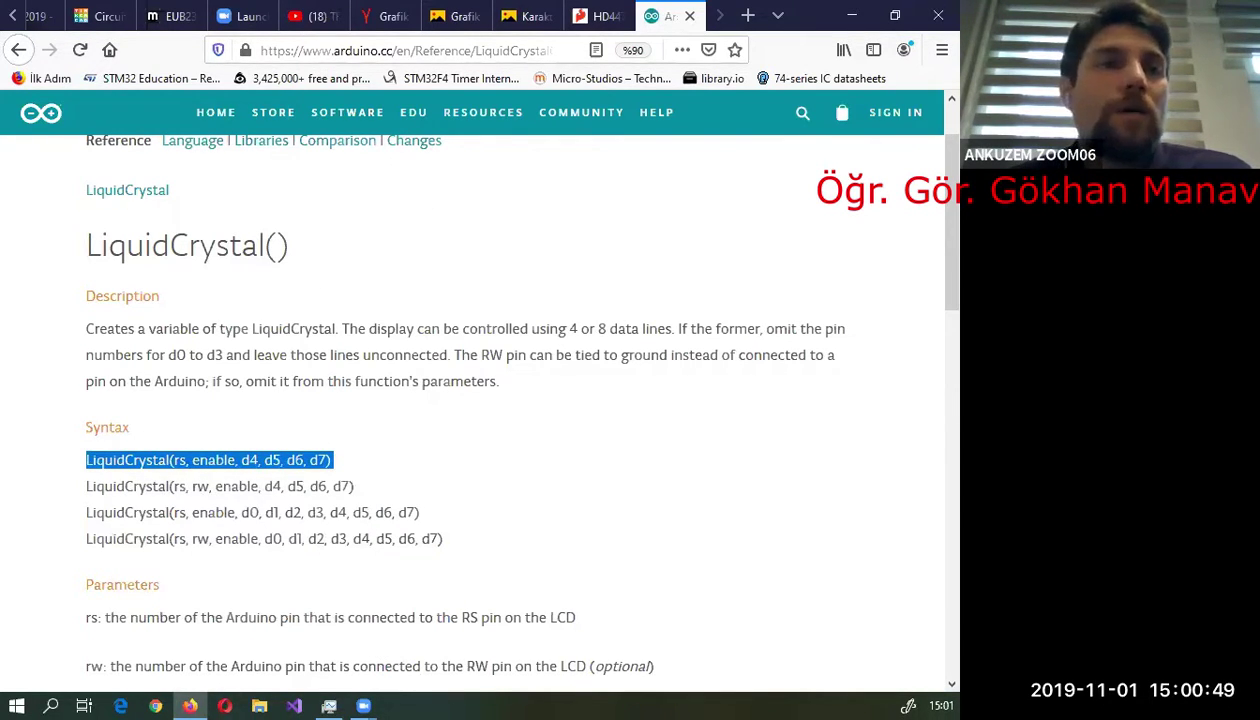
# - Switch to the Arduino IDE, delete all code in the Blink sketch and maximize its window
pyautogui.click(190, 705)
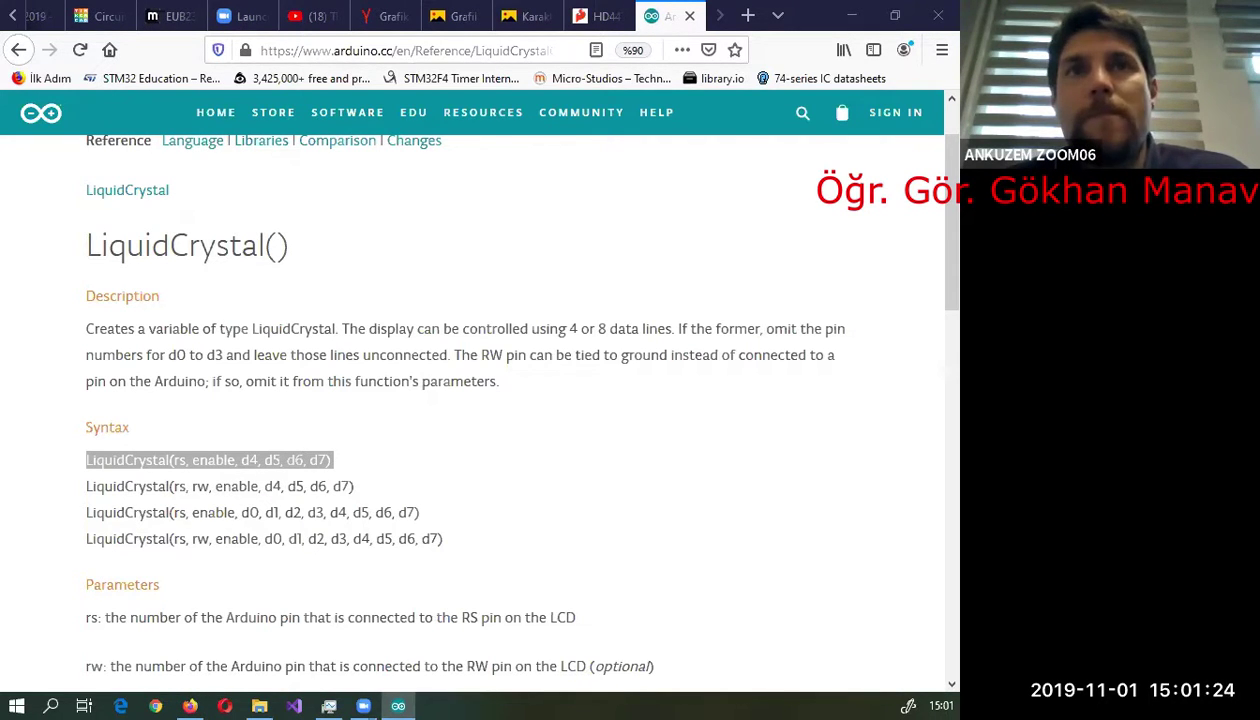
pyautogui.click(410, 307)
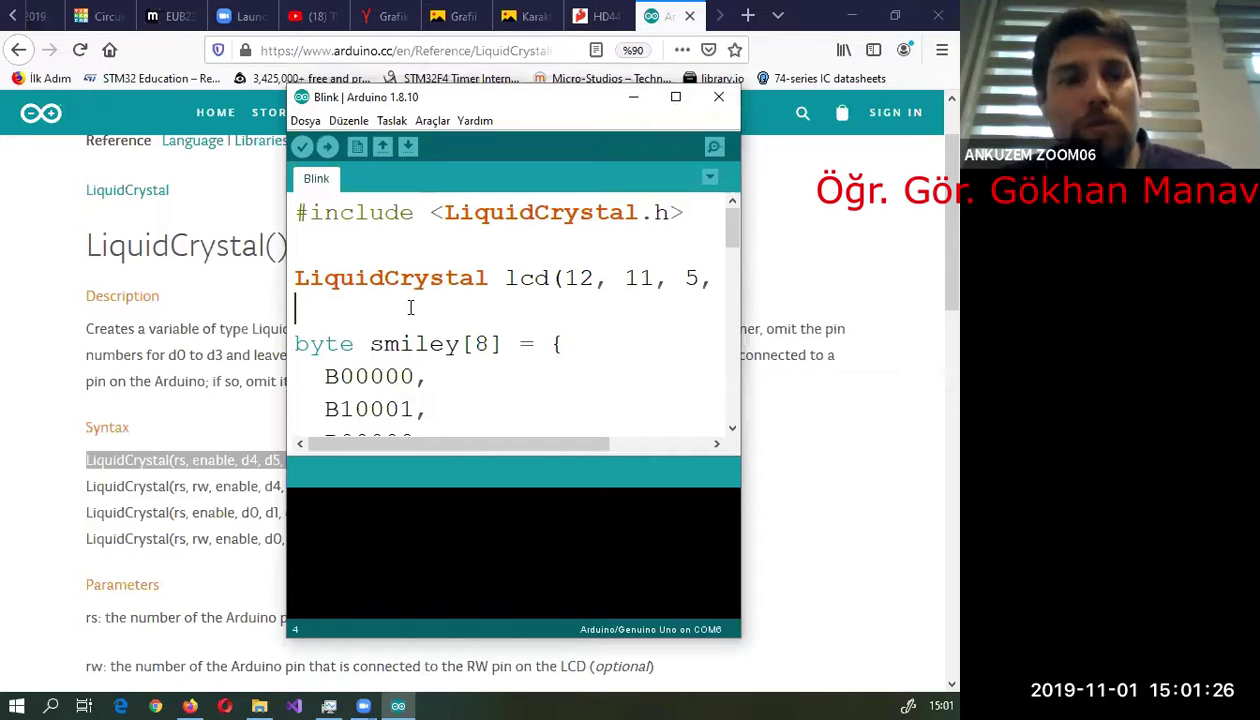
pyautogui.hotkey('ctrl', 'a')
pyautogui.press('Delete')
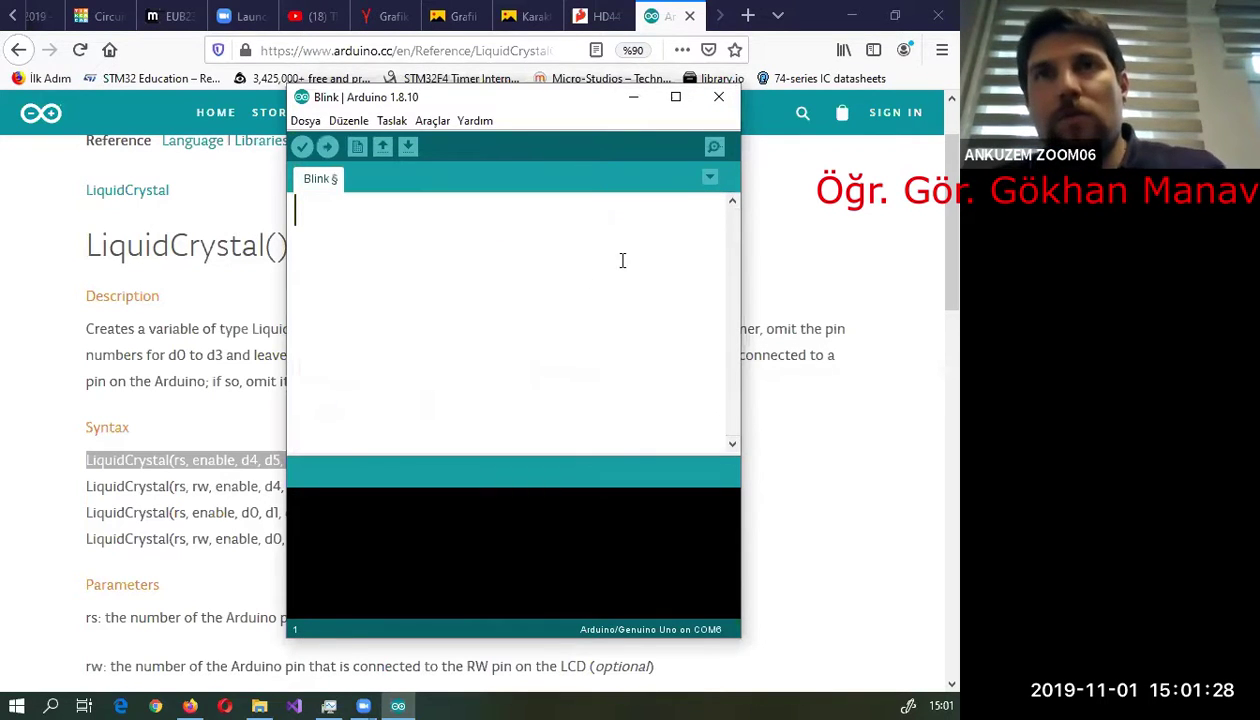
pyautogui.click(676, 98)
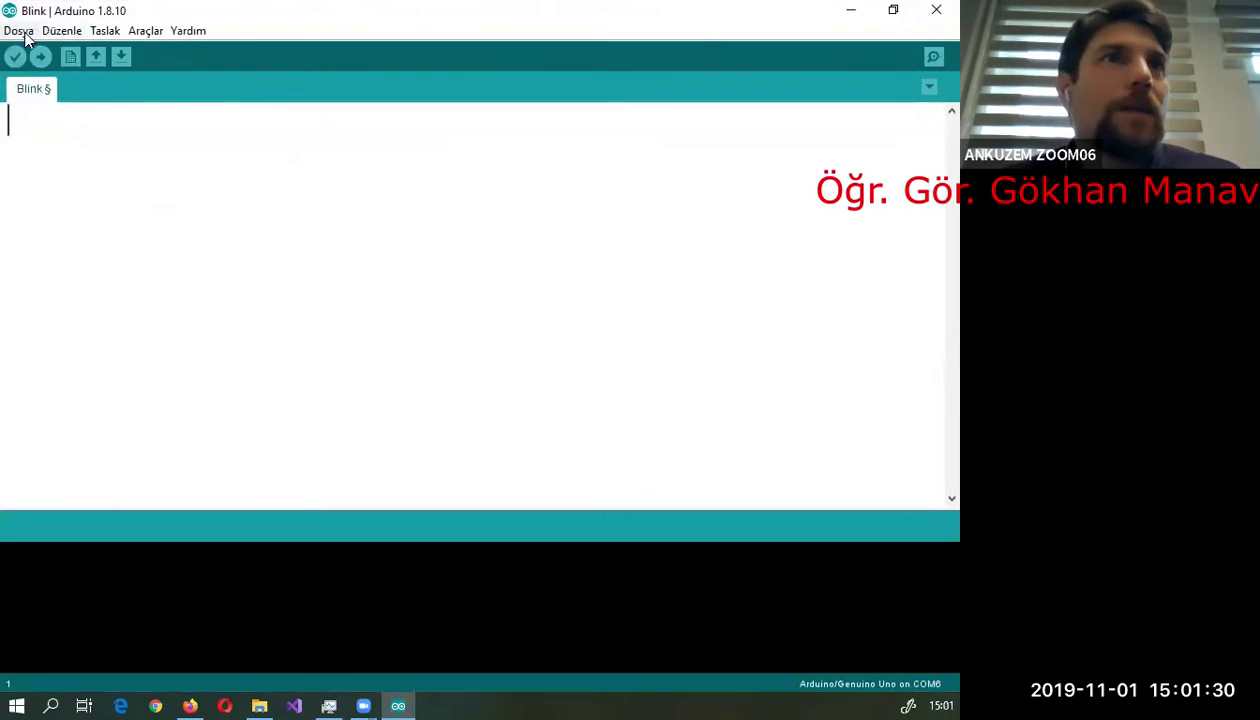
# - Create a new sketch and close the Blink sketch window, saving its changes
pyautogui.click(19, 30)
pyautogui.click(36, 55)
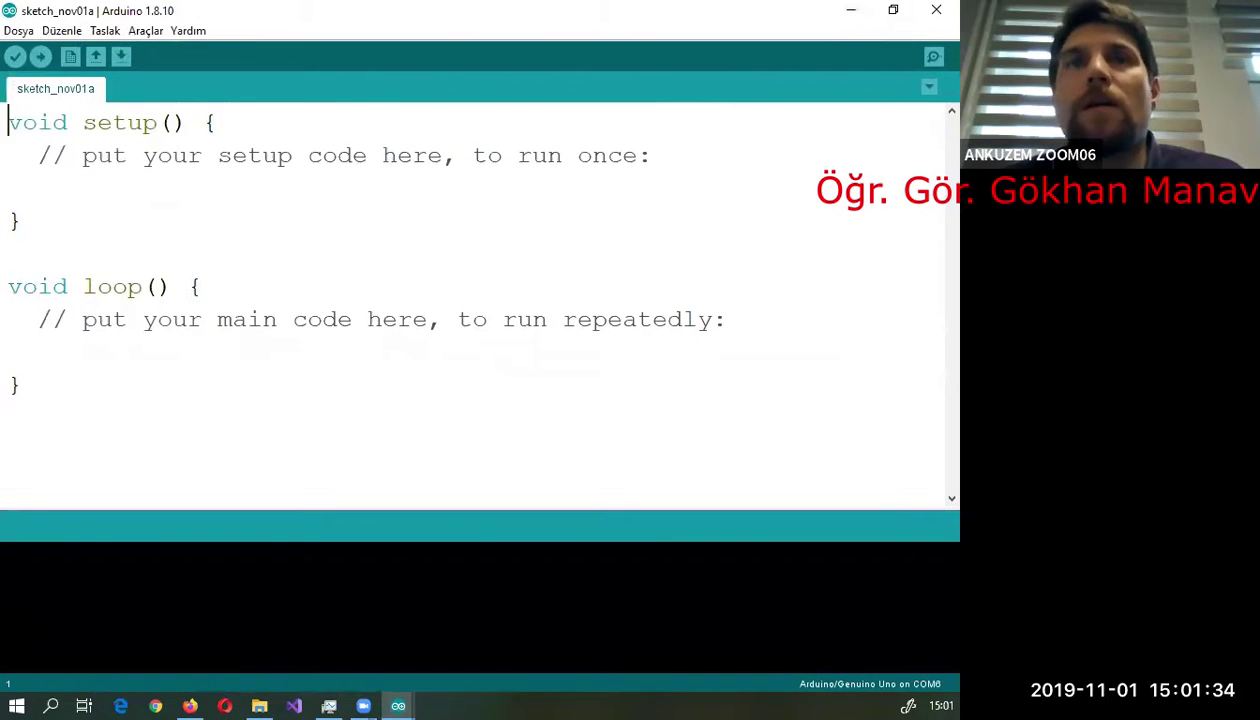
pyautogui.click(398, 706)
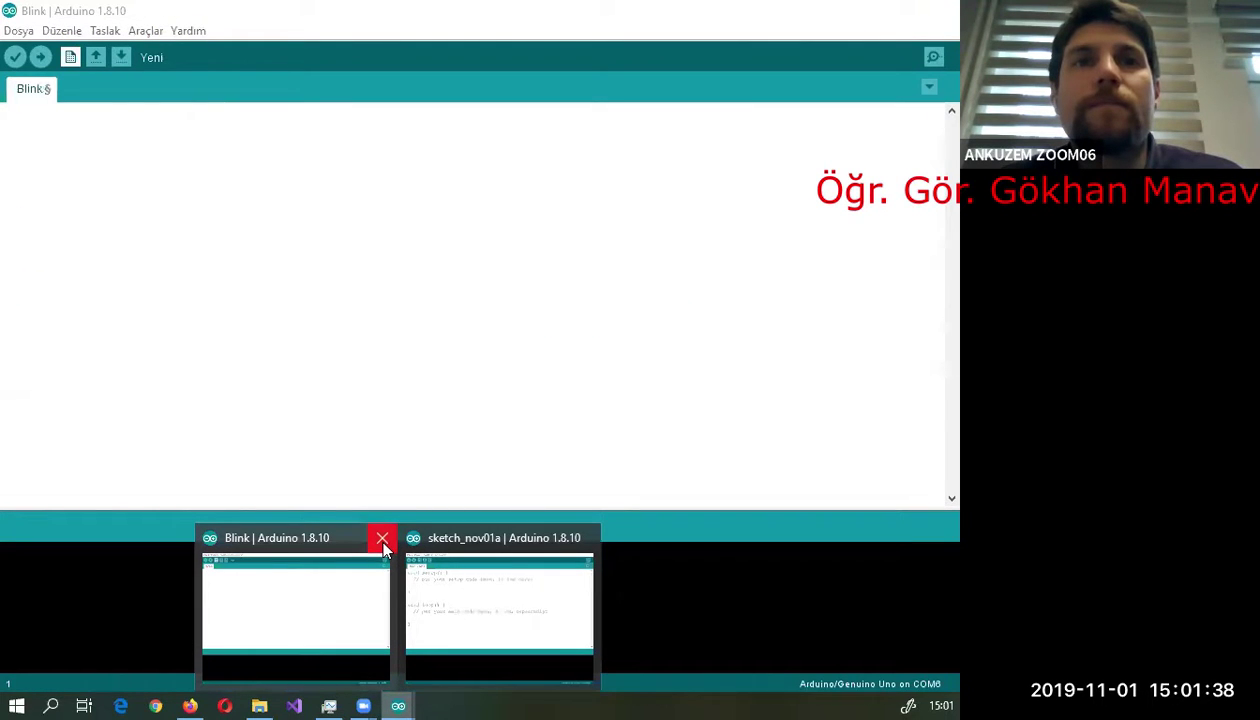
pyautogui.click(388, 553)
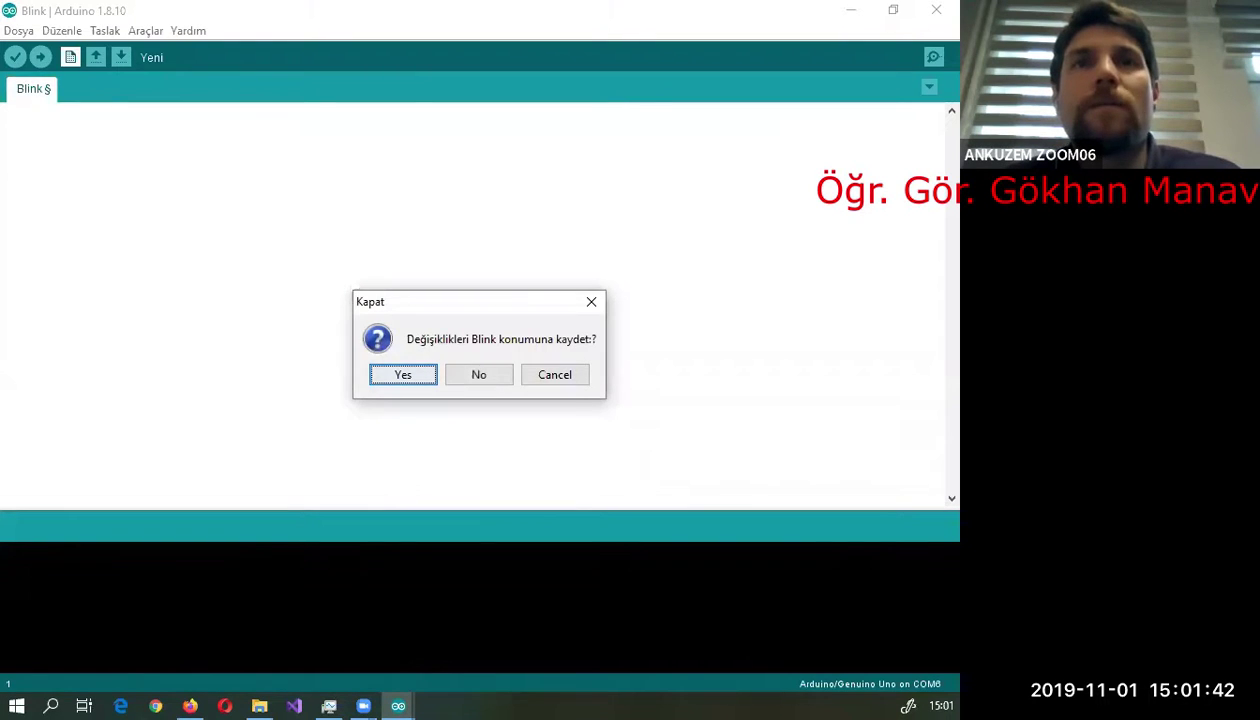
pyautogui.press('Return')
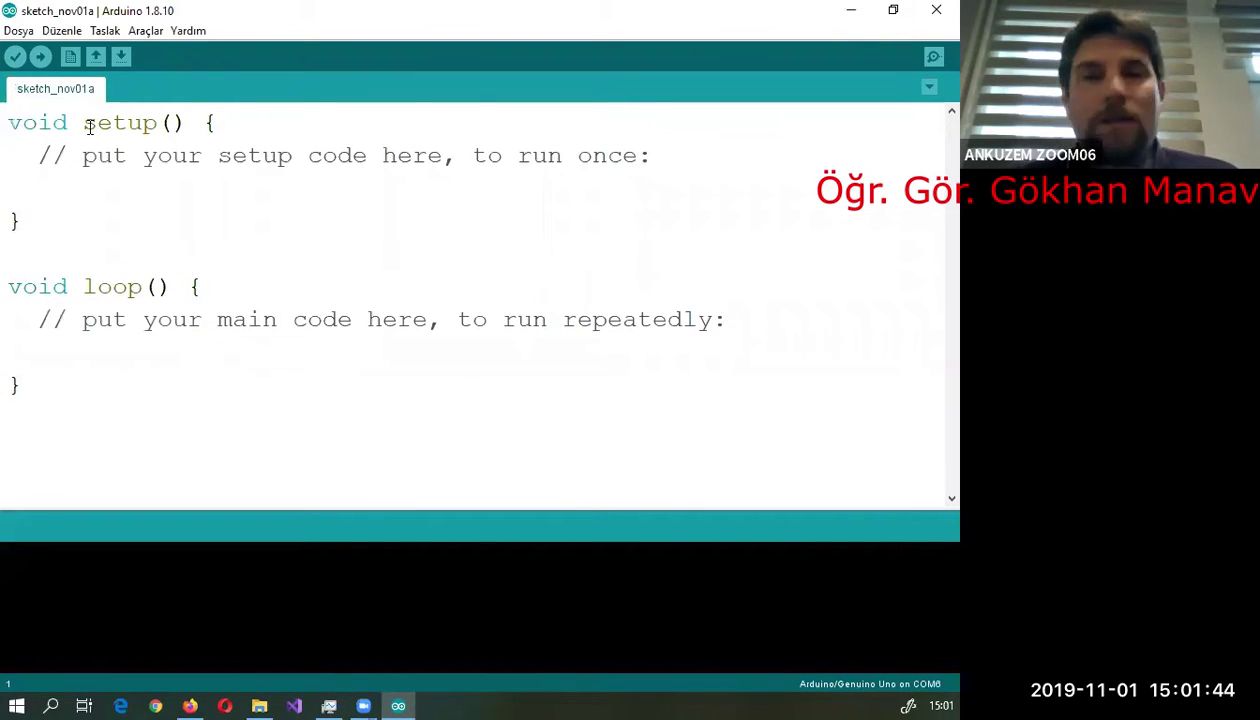
# - Insert blank lines above setup() in the new sketch and paste the copied LiquidCrystal(rs, enable, d4, d5, d6, d7) line there
pyautogui.press('Return')
pyautogui.press('Up')
pyautogui.press('Return')
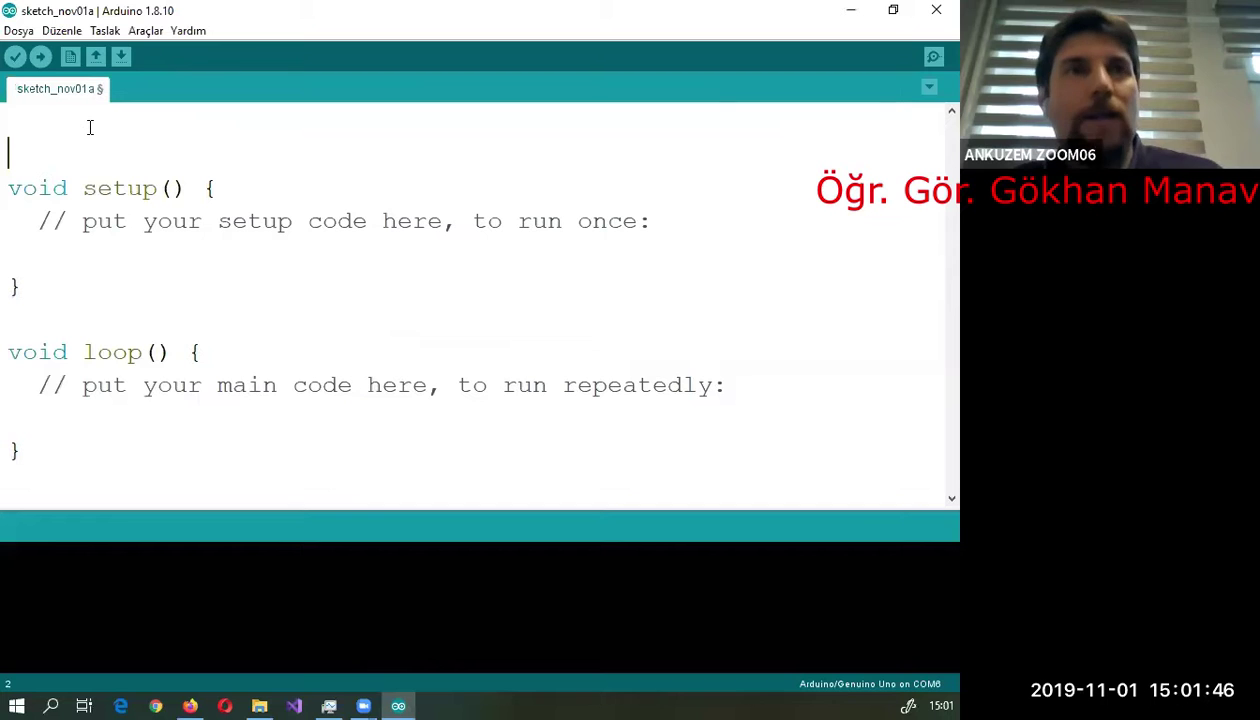
pyautogui.hotkey('ctrl', 'v')
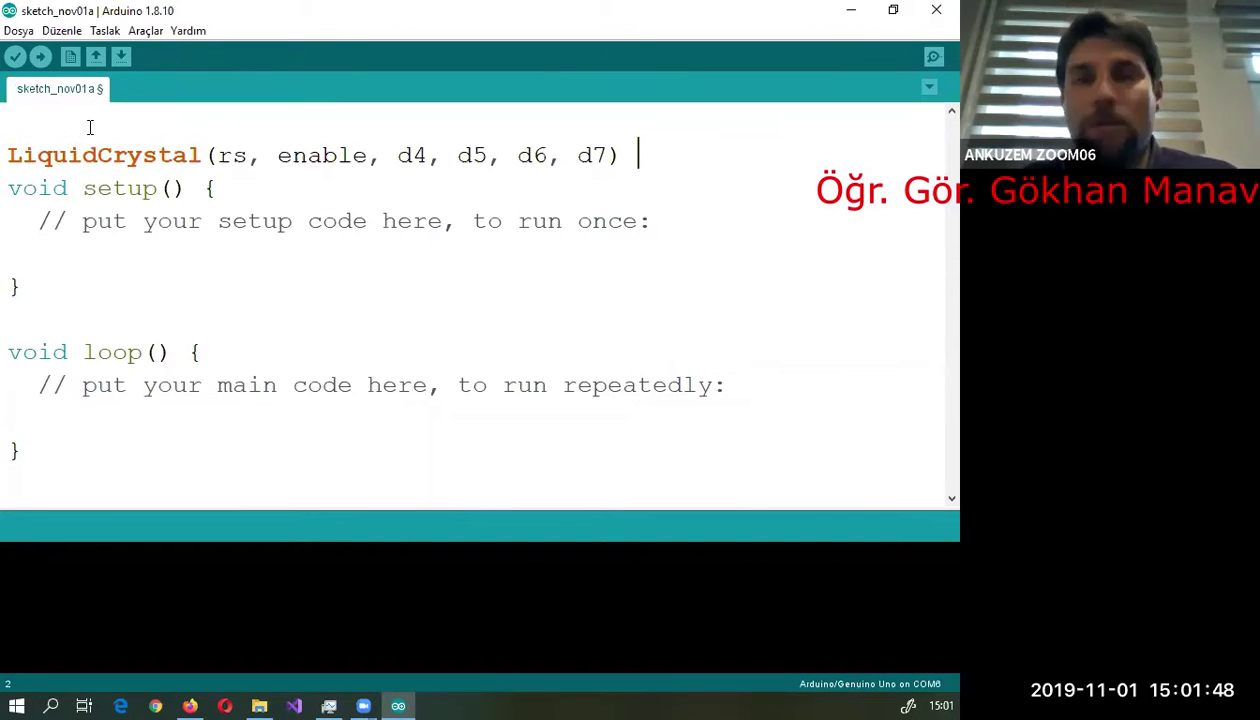